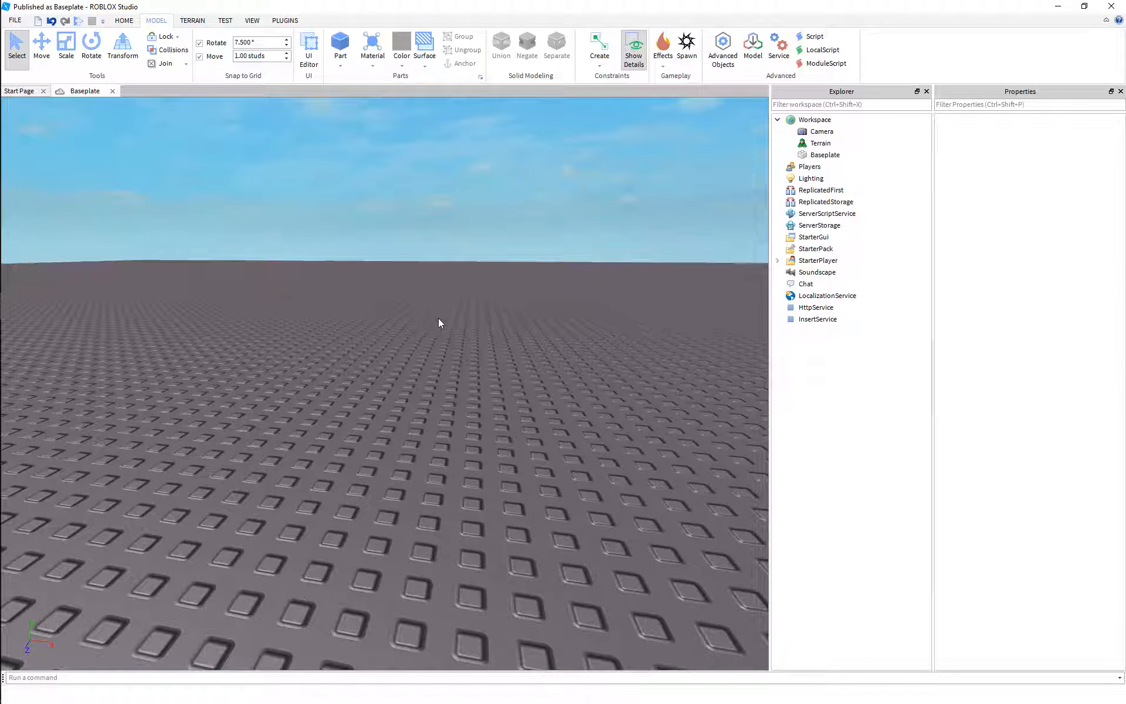
left_click(19, 91)
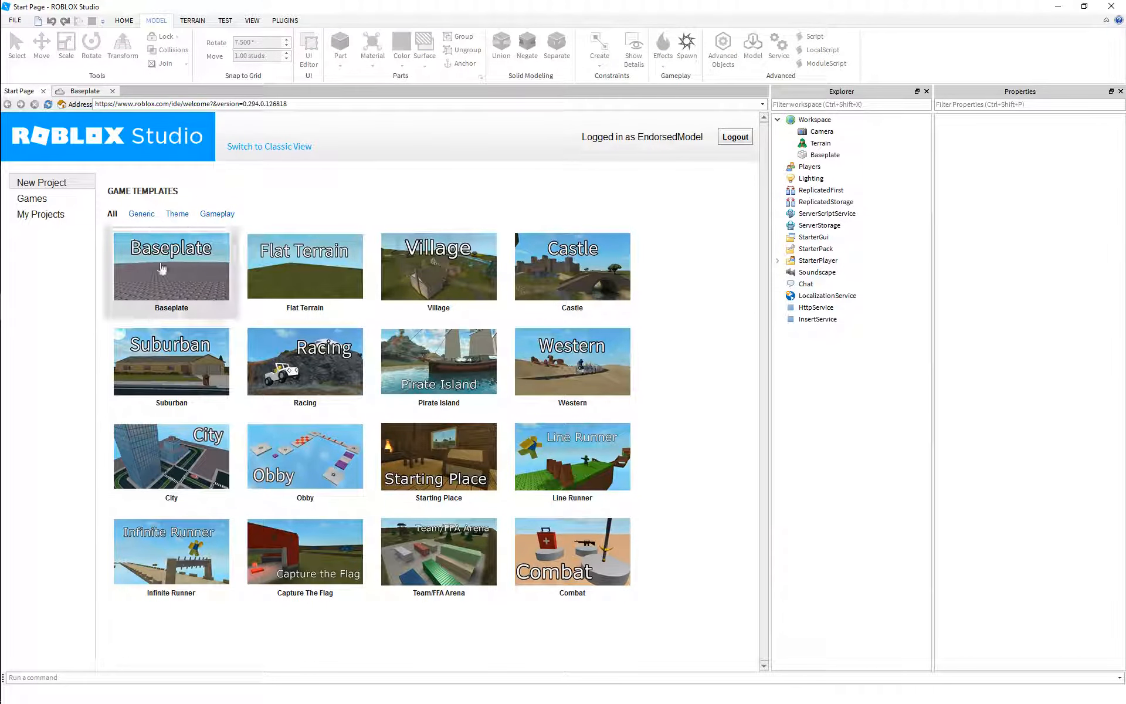
left_click(85, 91)
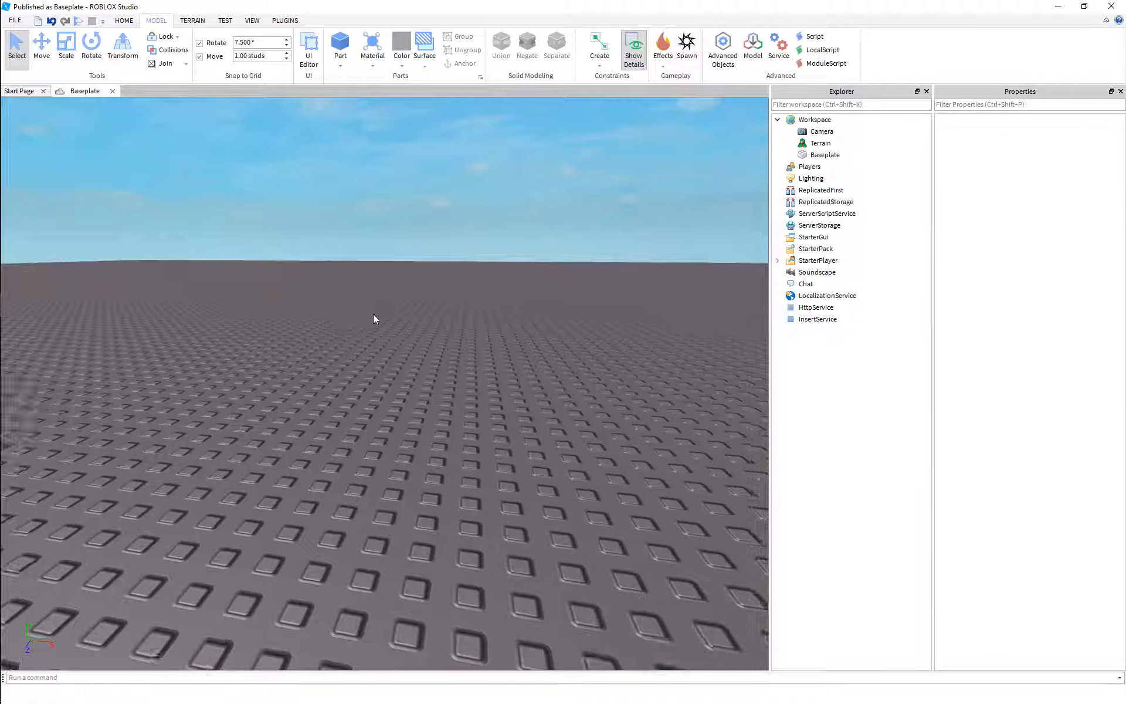
Step: Insert a new block part onto the baseplate
right_click_drag(373, 315, 374, 315)
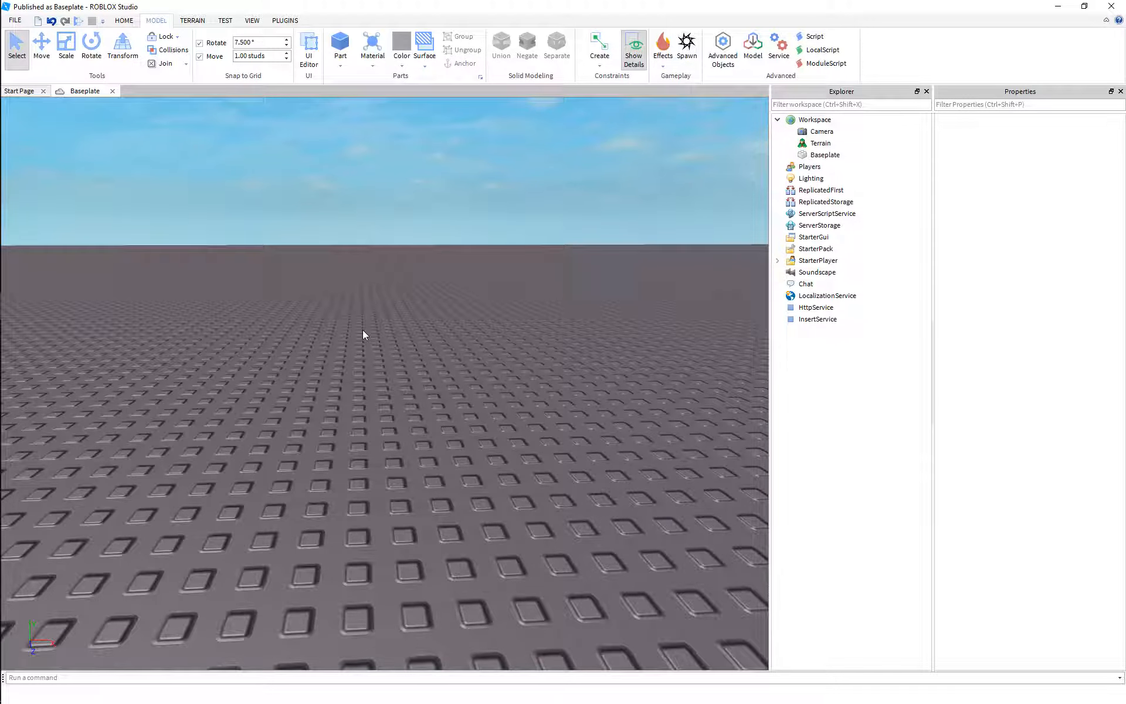
right_click(385, 315)
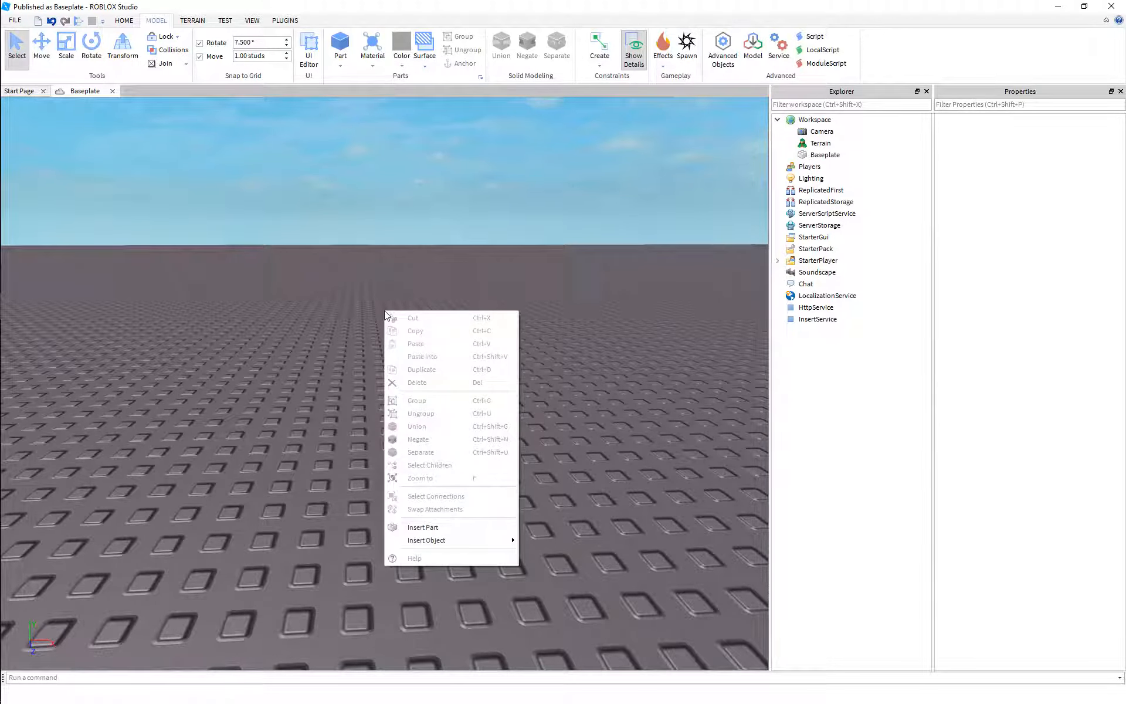
left_click(426, 528)
key("w")
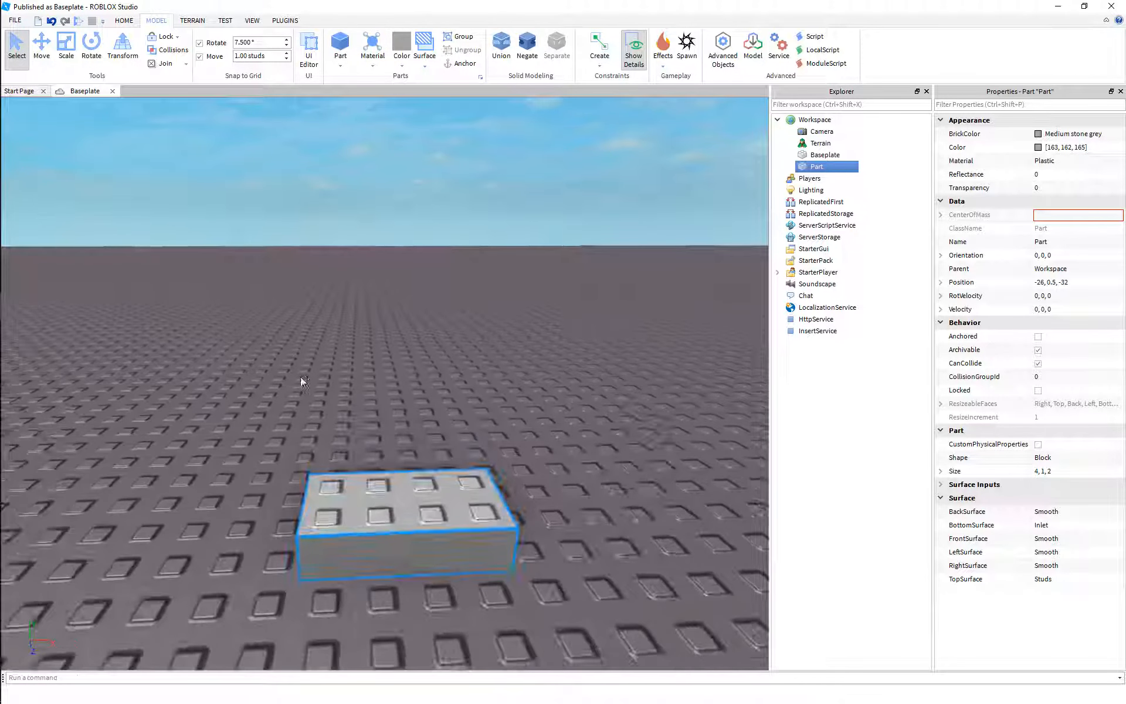
right_click_drag(300, 377, 316, 379)
right_click(558, 333)
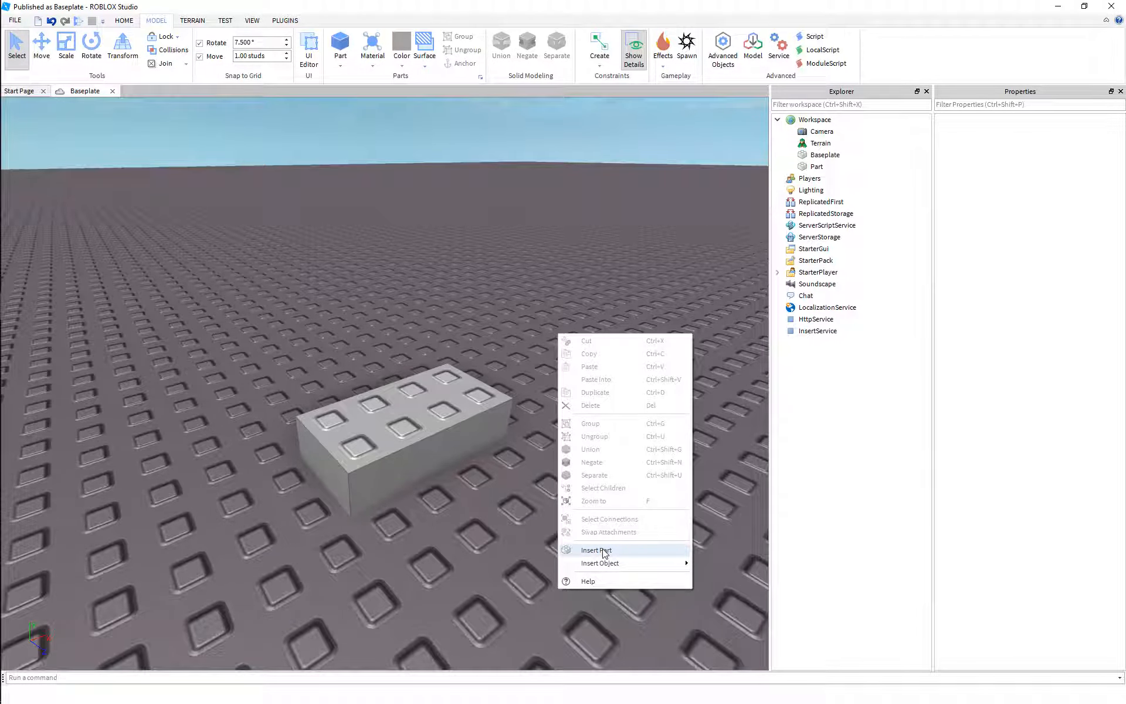
mouse_move(613, 566)
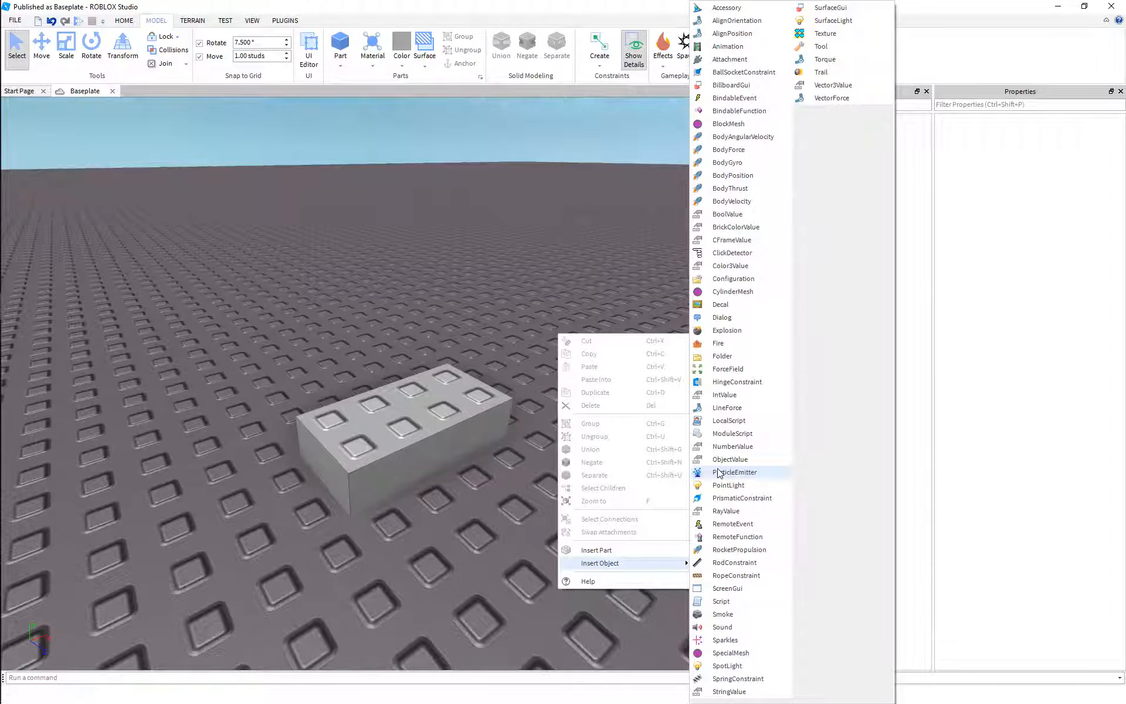
left_click(428, 327)
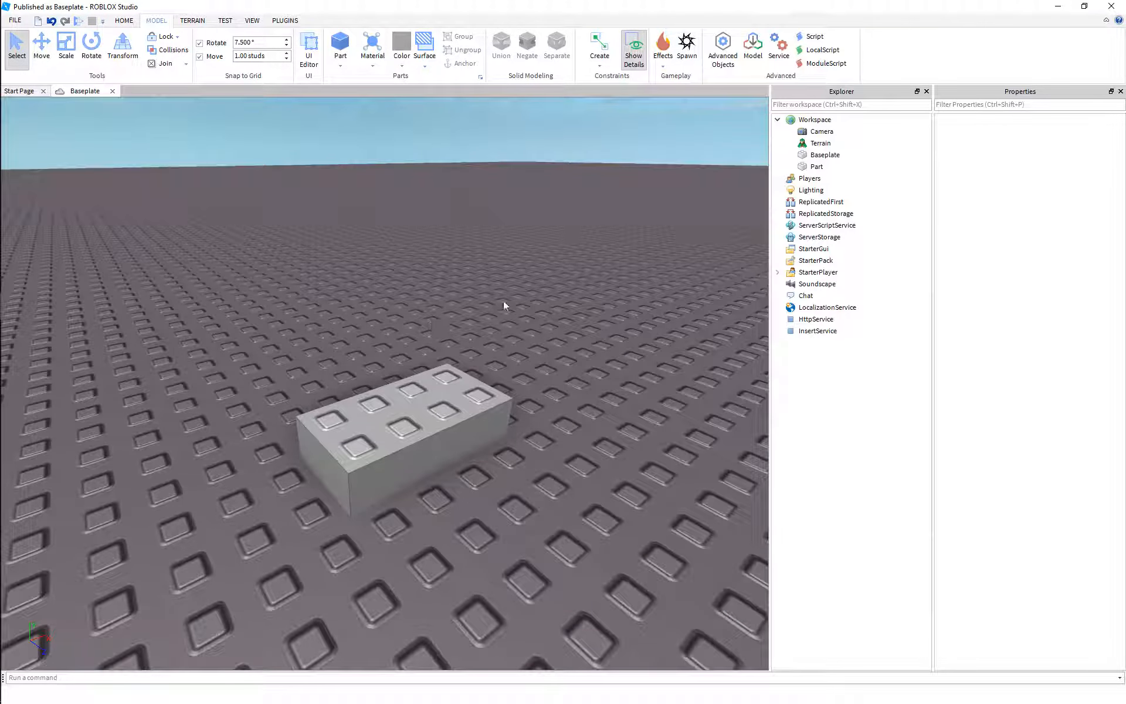
Step: Slide the part freely across the baseplate to position -26, 0.5, -28
key("s")
right_click_drag(508, 297, 508, 297)
key("w")
key("s")
key("d")
key("w")
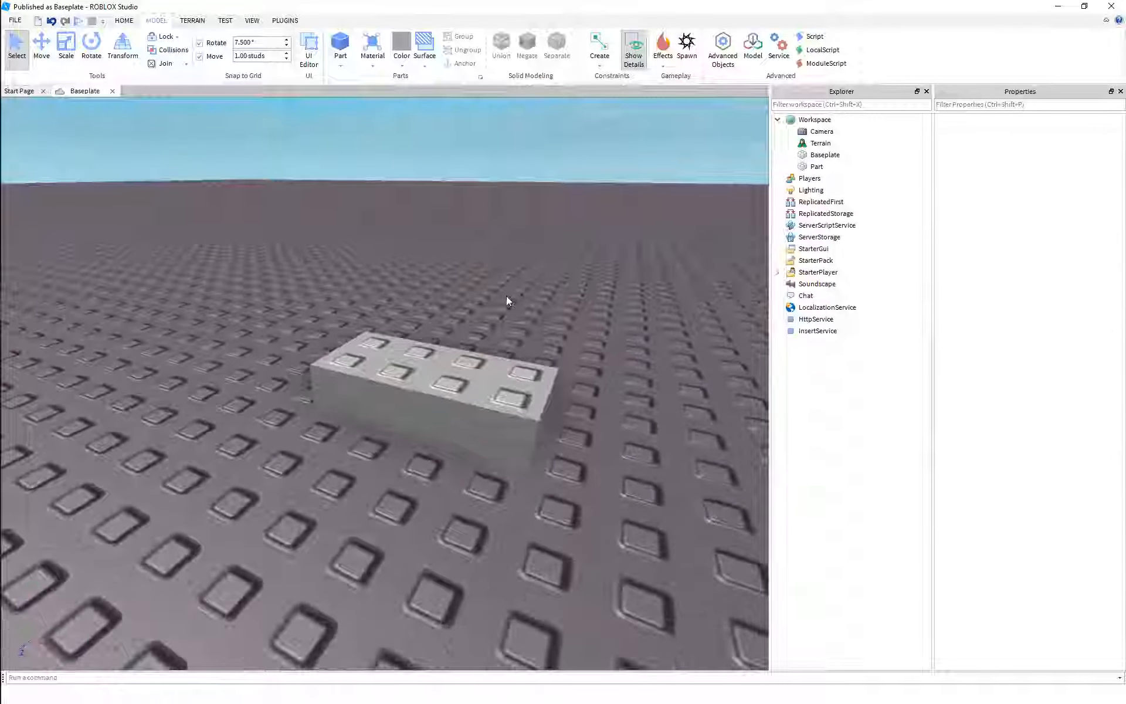
left_click(450, 380)
key("s")
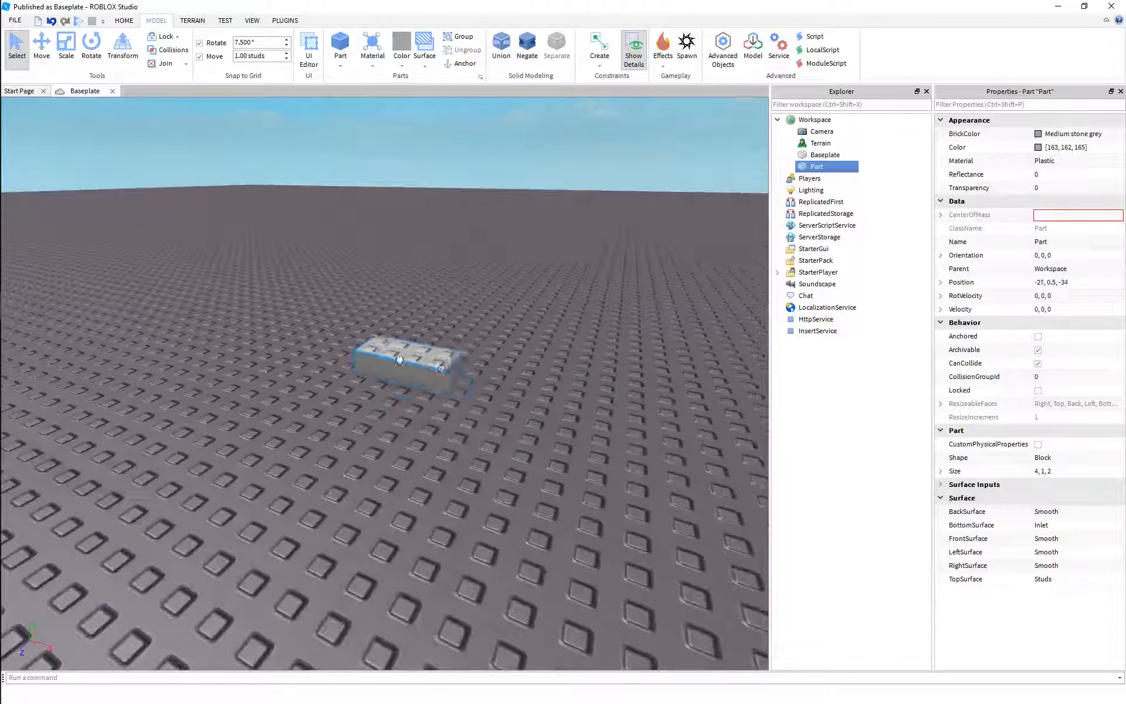
key("w")
left_click_drag(362, 507, 359, 418)
key("w")
right_click_drag(393, 379, 393, 379)
key("s")
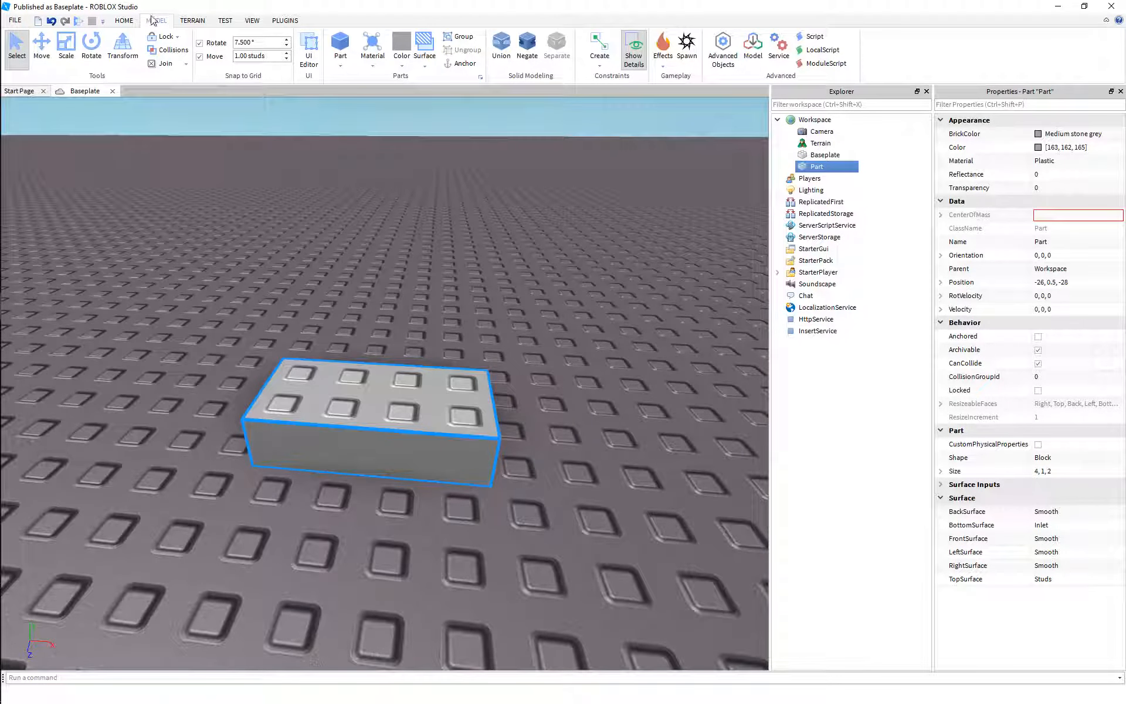
Step: Use the Move tool to shift the part along the X axis to position -27, 0.5, -28
left_click(125, 21)
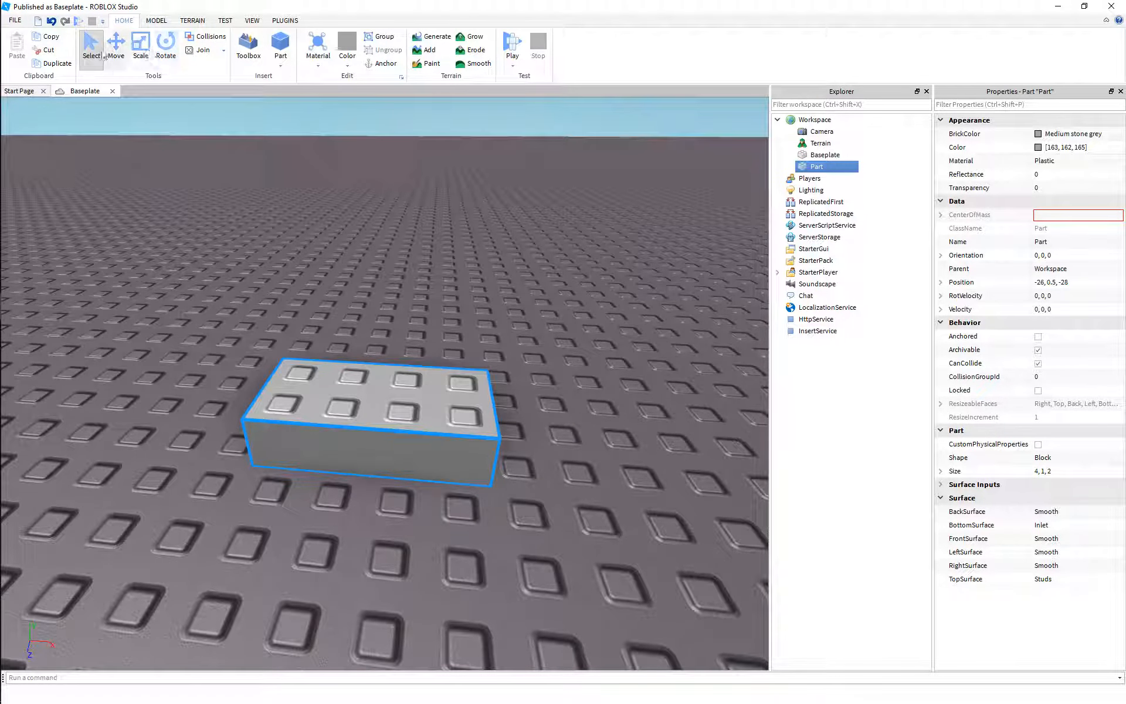
left_click(156, 21)
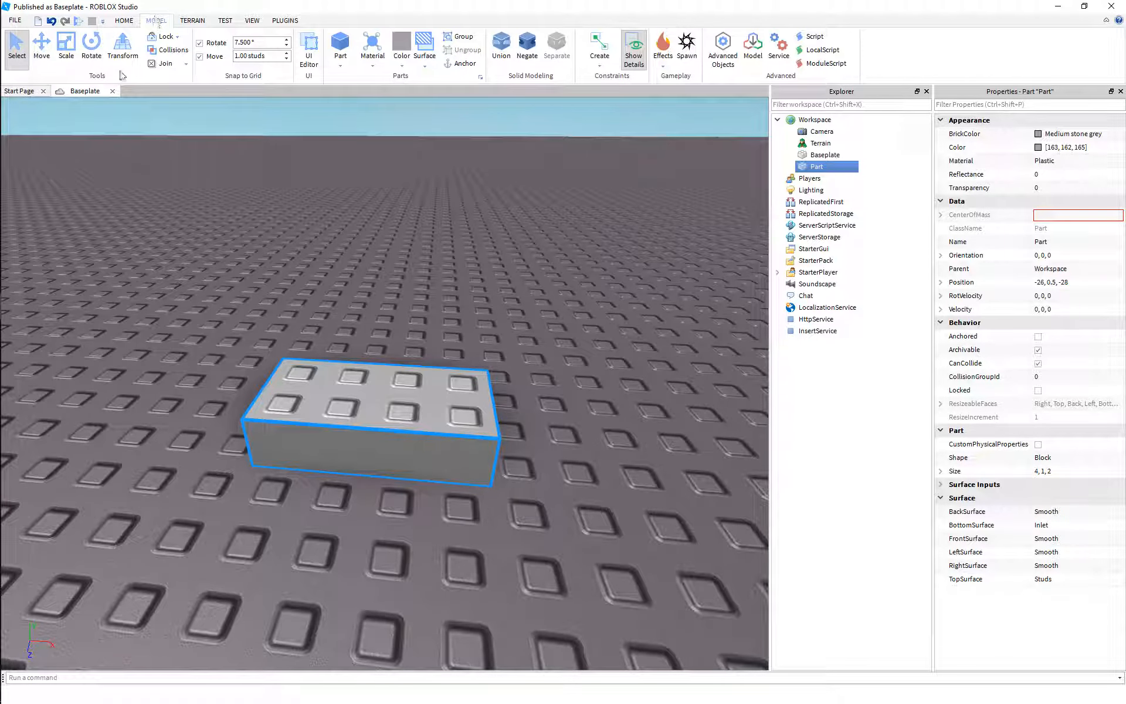
key("ctrl+2")
left_click_drag(372, 215, 377, 237)
scroll(578, 411, "down", 1)
left_click_drag(604, 425, 521, 420)
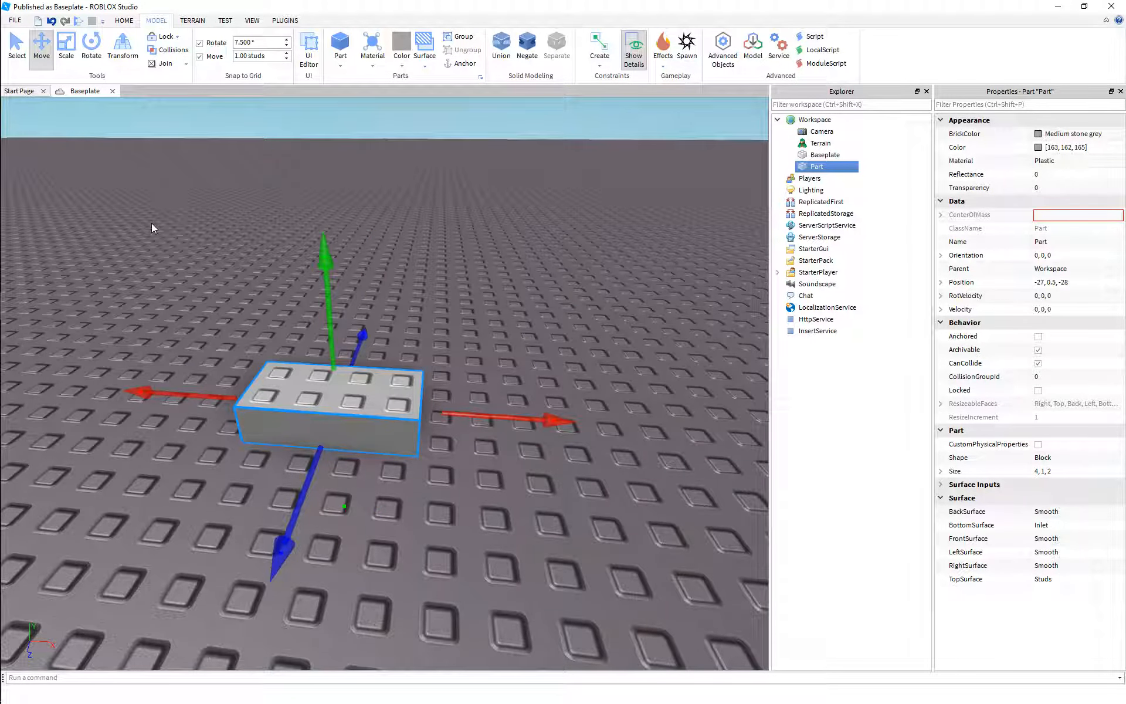
Step: Scale the part upward to a height of 2 studs and try out its rotation handles
left_click(67, 50)
left_click_drag(330, 306, 320, 189)
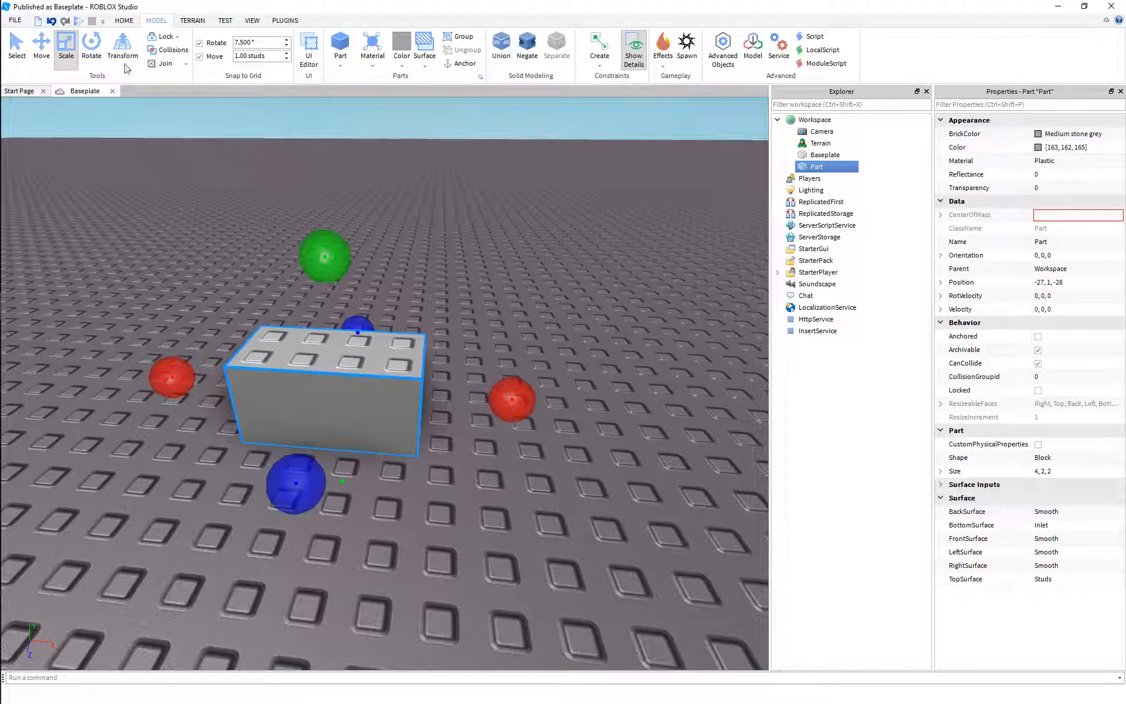
left_click(92, 46)
mouse_move(532, 398)
left_mouse_down()
mouse_move(521, 414)
mouse_move(525, 404)
left_mouse_up()
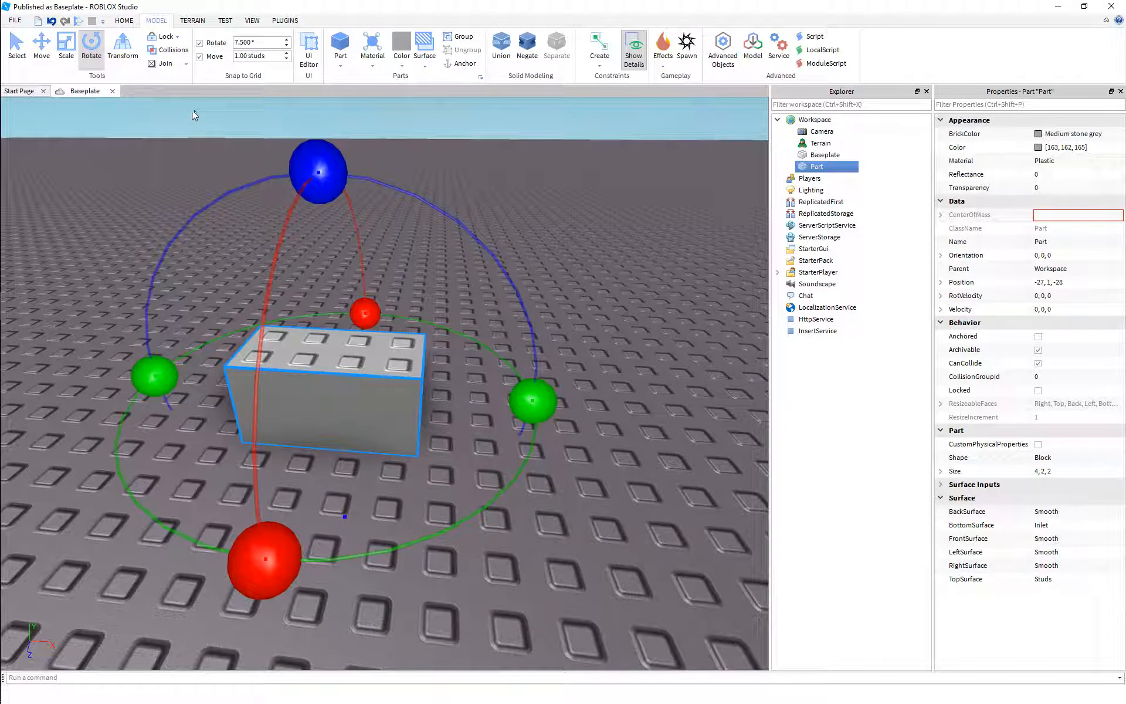
Step: Use the Transform tool to resize the part to 4, 2, 3 at position -25, 1, -28.5, and return to the Select tool
left_click(122, 46)
left_click_drag(356, 419, 437, 428)
mouse_move(508, 434)
left_mouse_down()
mouse_move(498, 487)
mouse_move(500, 437)
mouse_move(502, 446)
left_mouse_up()
mouse_move(447, 317)
right_mouse_down()
mouse_move(416, 332)
mouse_move(418, 285)
mouse_move(437, 325)
right_mouse_up()
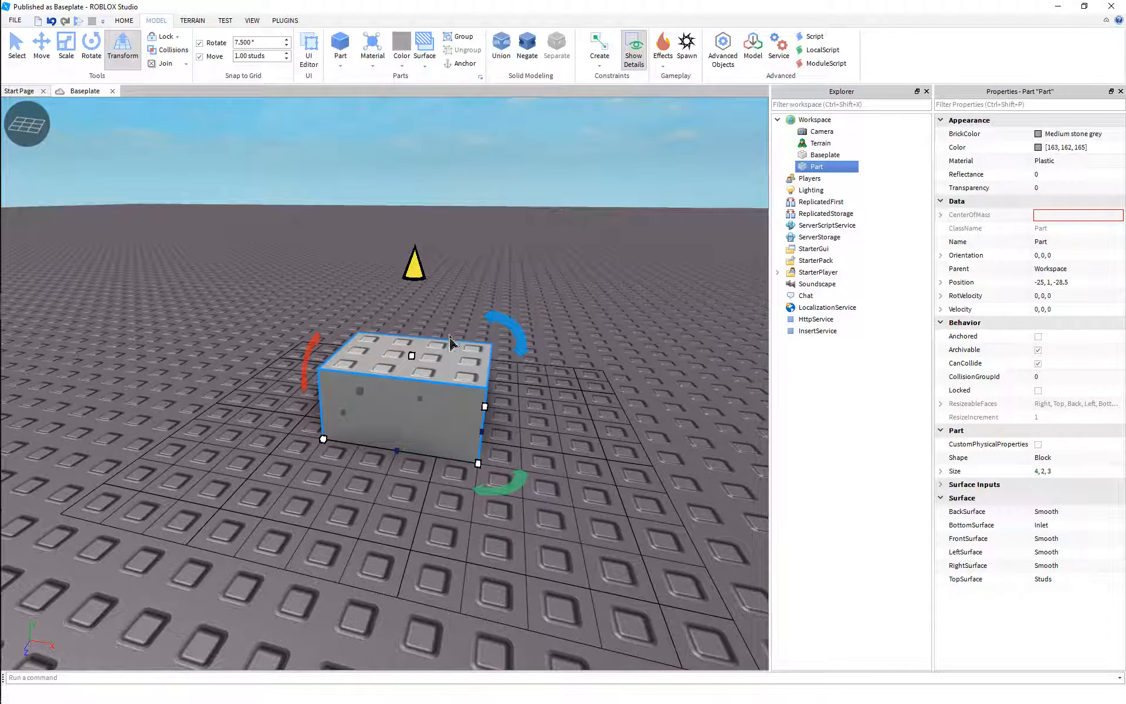
left_click(16, 47)
right_click_drag(322, 296, 228, 300)
right_click_drag(378, 249, 379, 253)
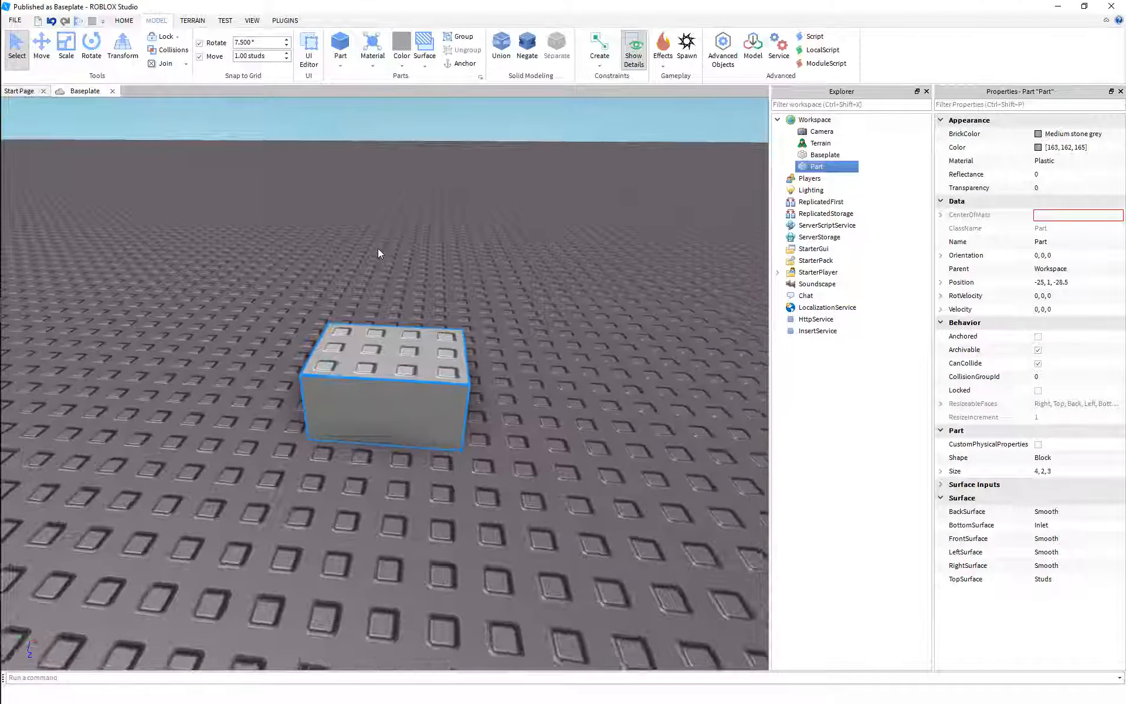
scroll(378, 248, "up", 2)
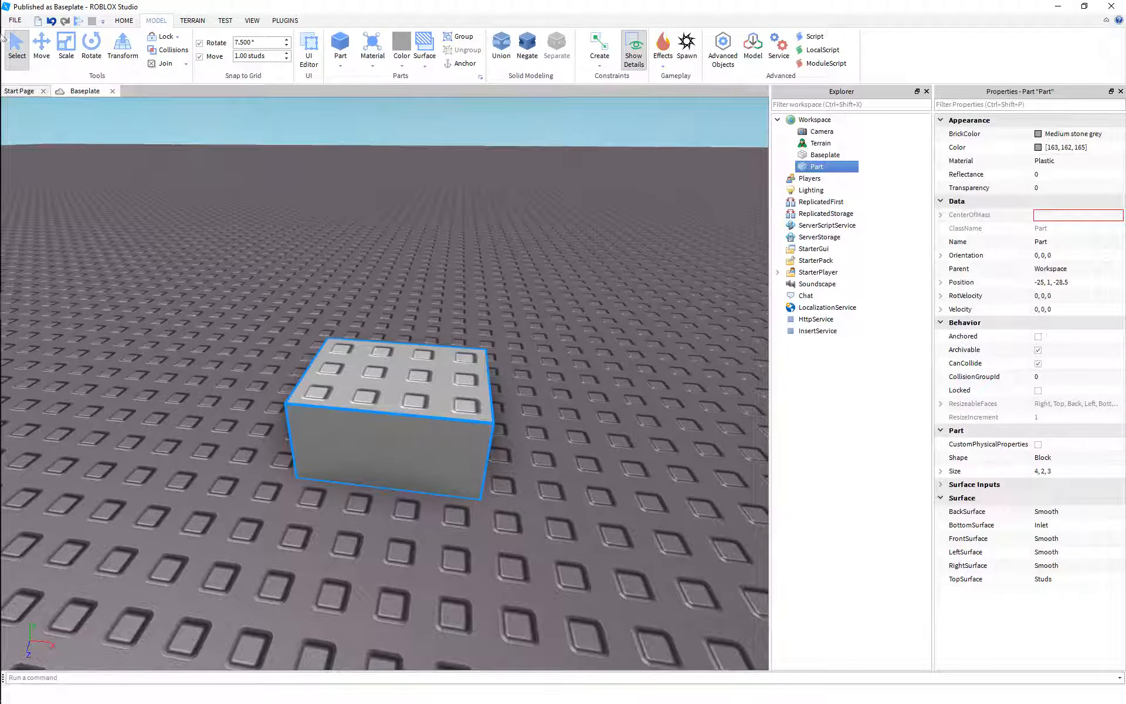
Step: Examine the keyboard shortcut assigned to the Move command in the shortcut customization settings
left_click(15, 21)
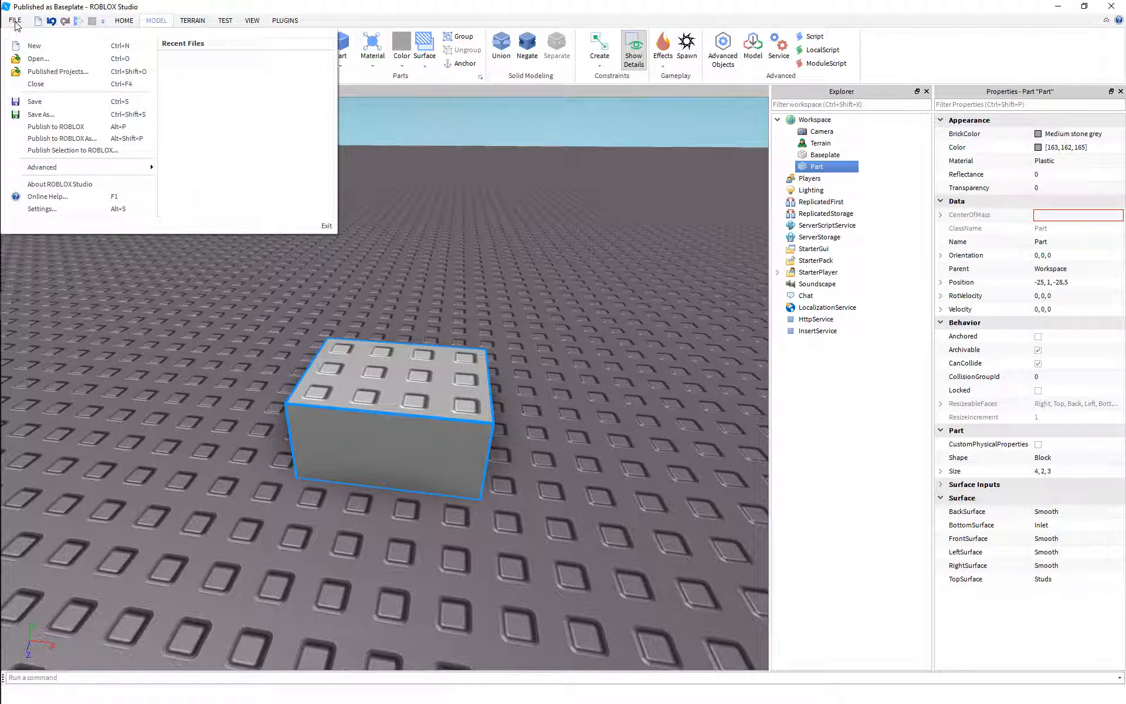
mouse_move(80, 168)
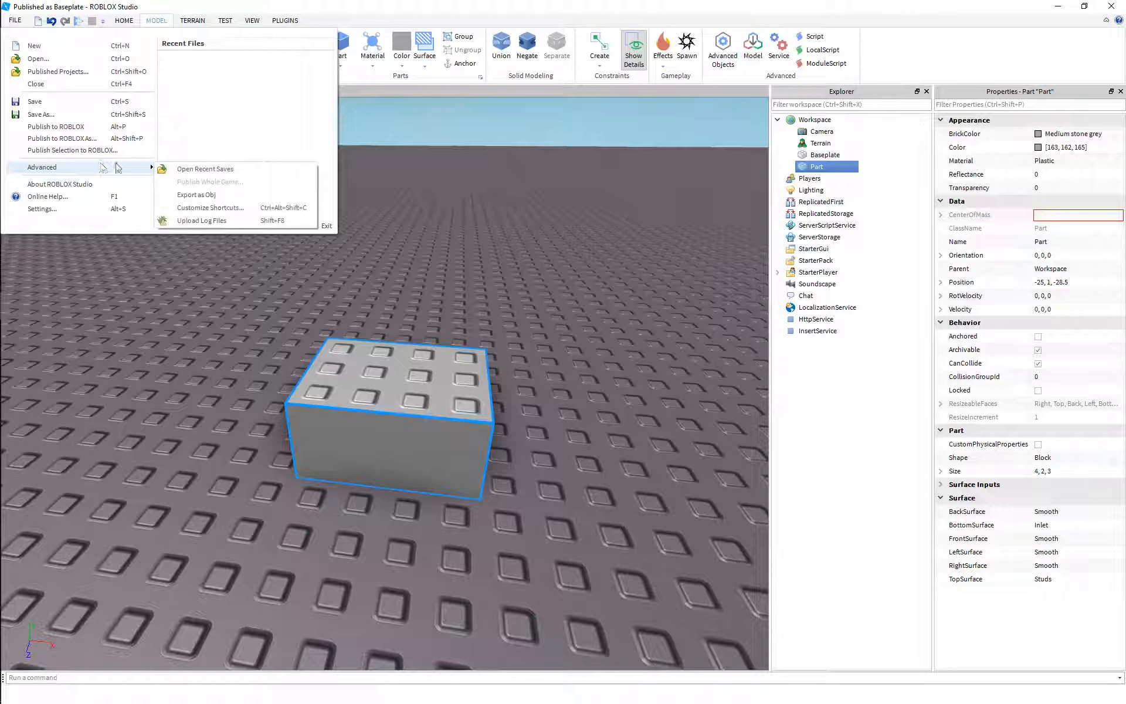
left_click(210, 208)
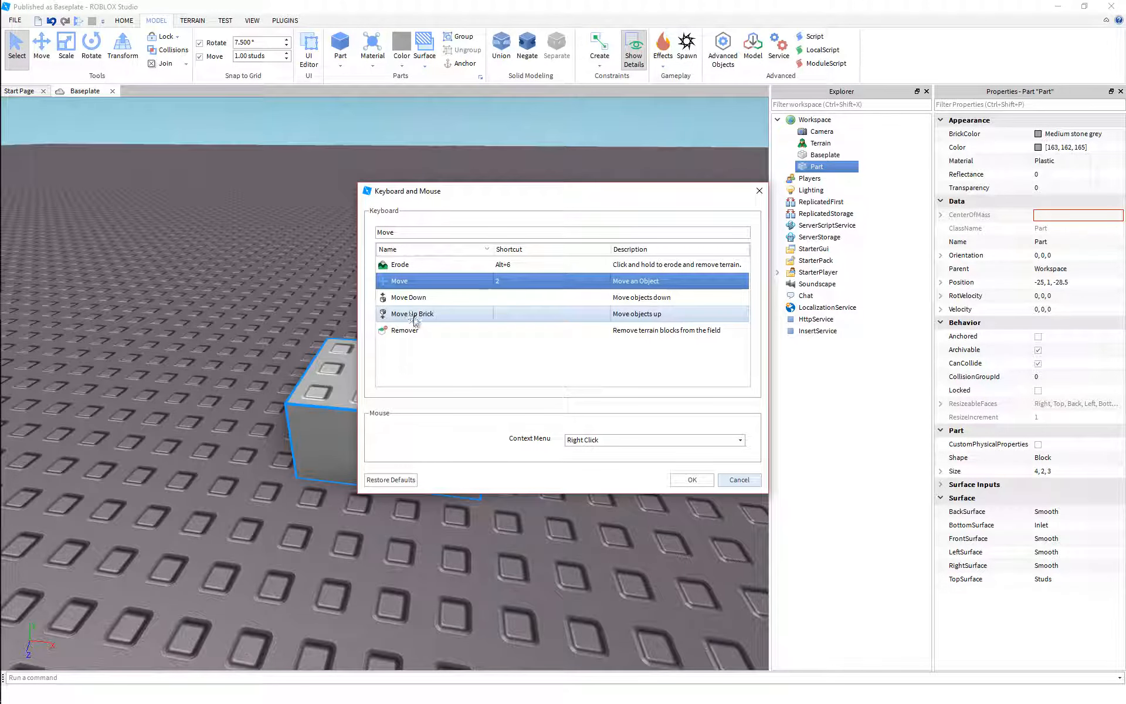
left_click(413, 233)
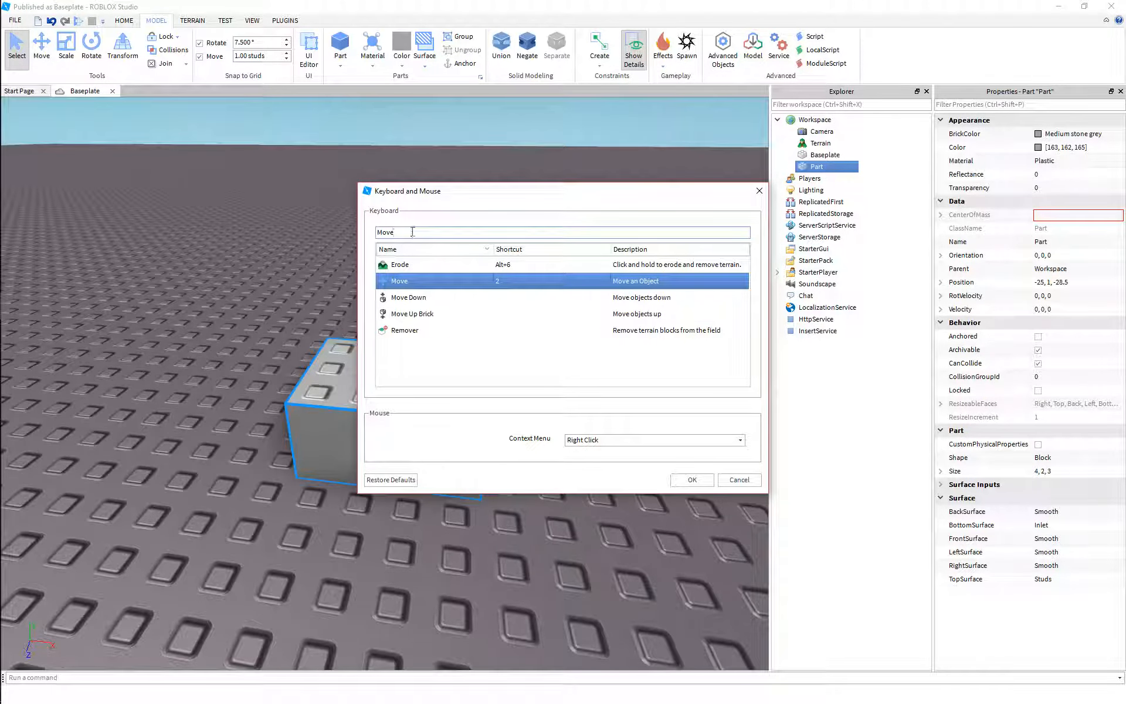
left_click(519, 287)
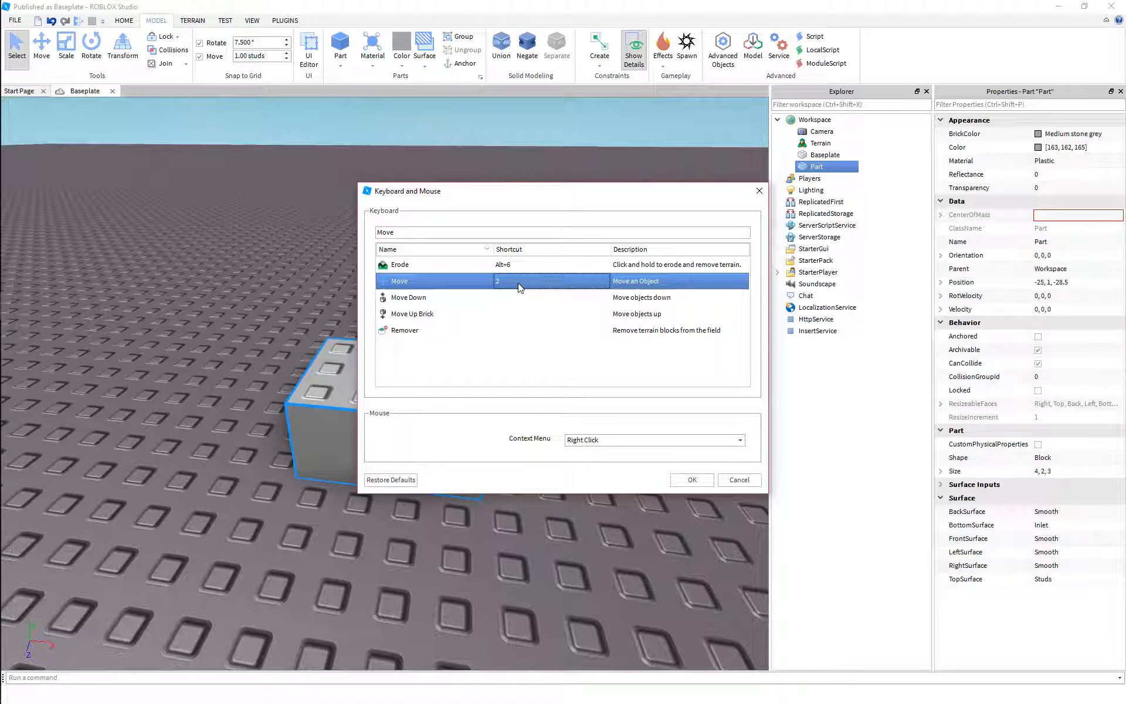
left_click(692, 480)
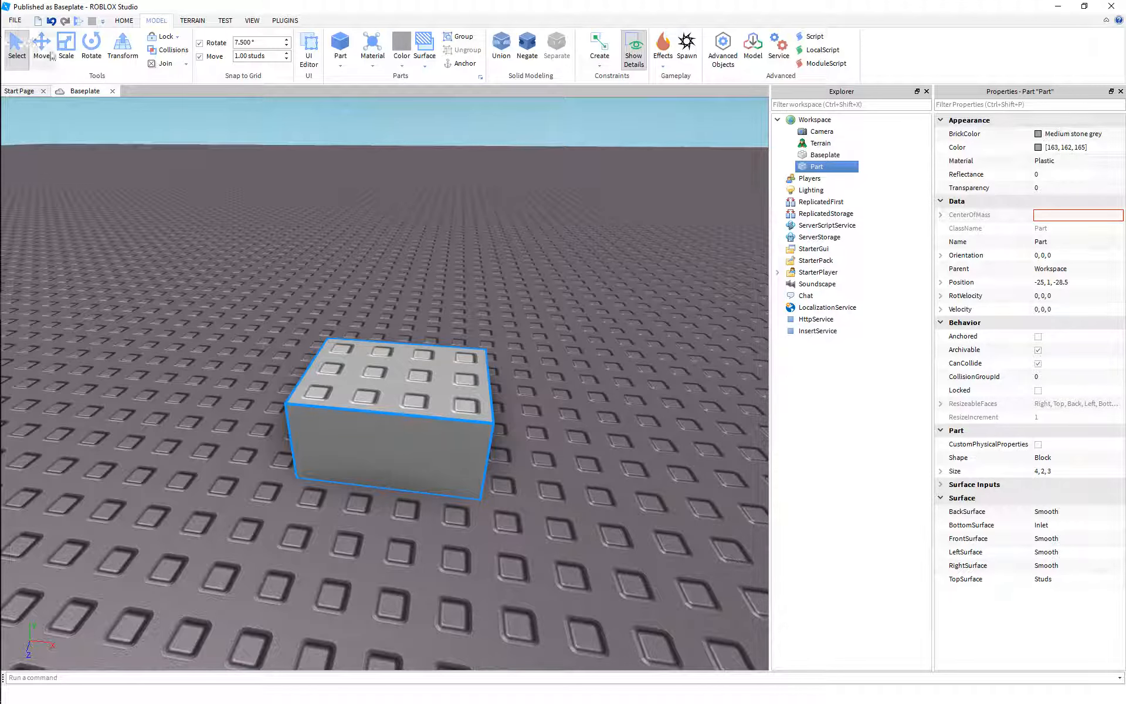
Step: Switch the selected part's active tool to Scale, Move and back to Select
left_click(58, 45)
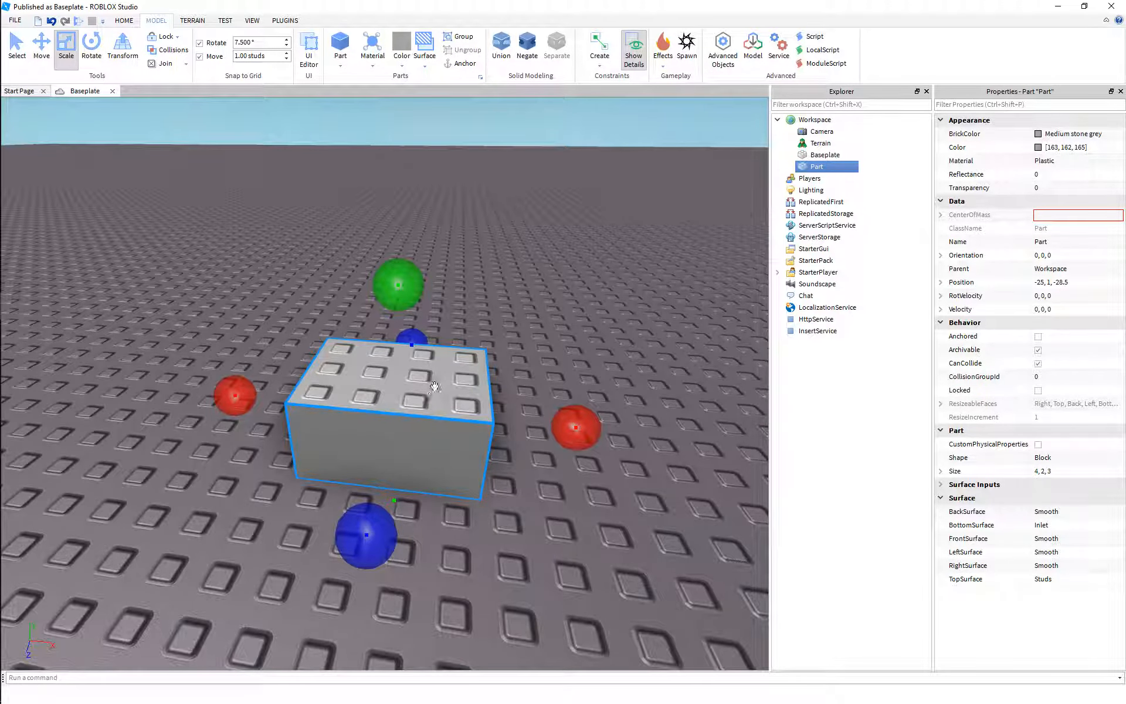
key("ctrl+2")
scroll(437, 386, "down", 3)
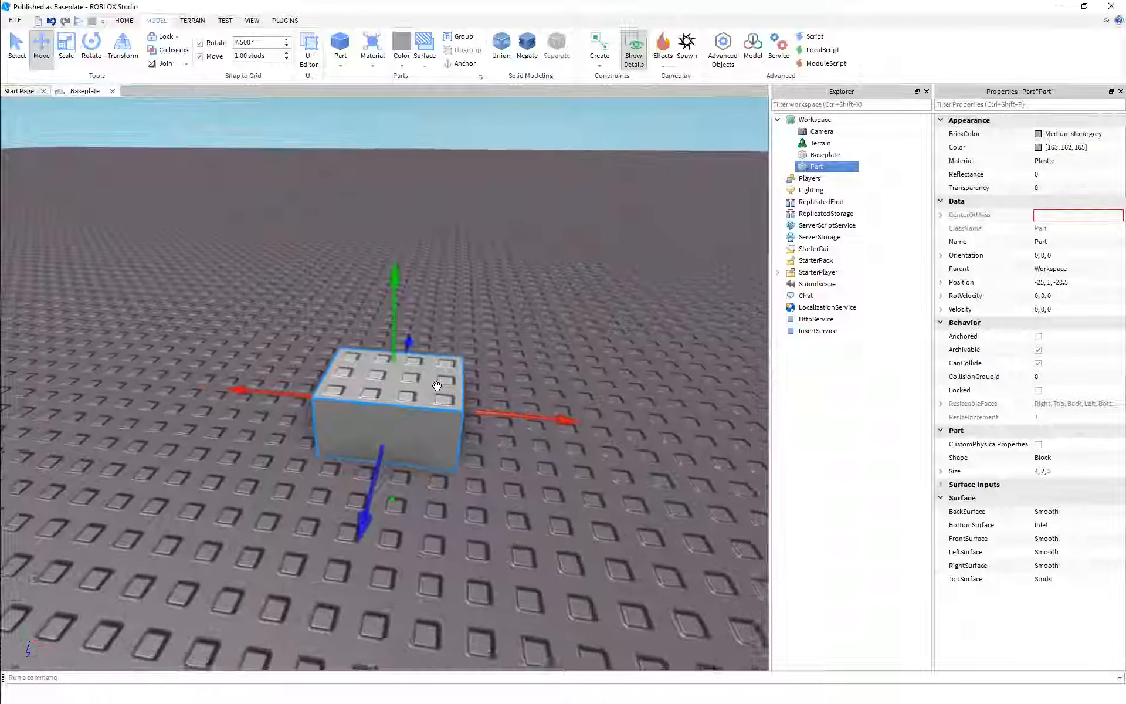
scroll(437, 386, "up", 4)
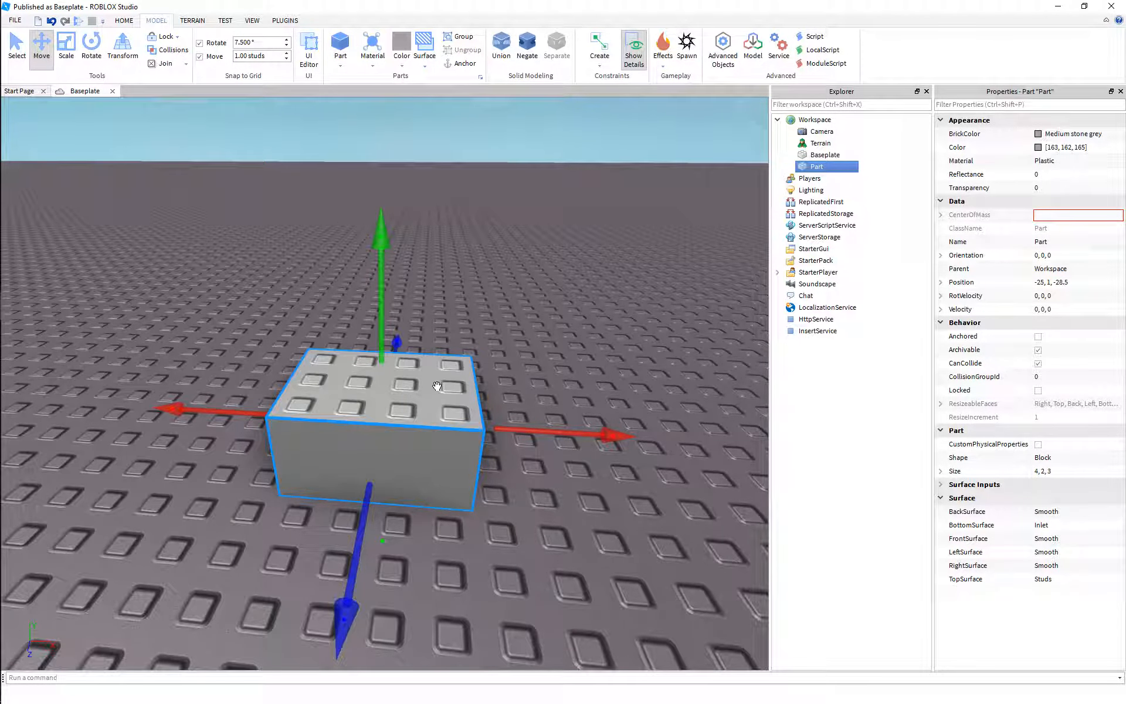
key("ctrl+1")
Step: Inspect the part on the baseplate from several distances and angles
scroll(437, 386, "down", 3)
scroll(444, 383, "up", 5)
right_click_drag(445, 383, 444, 382)
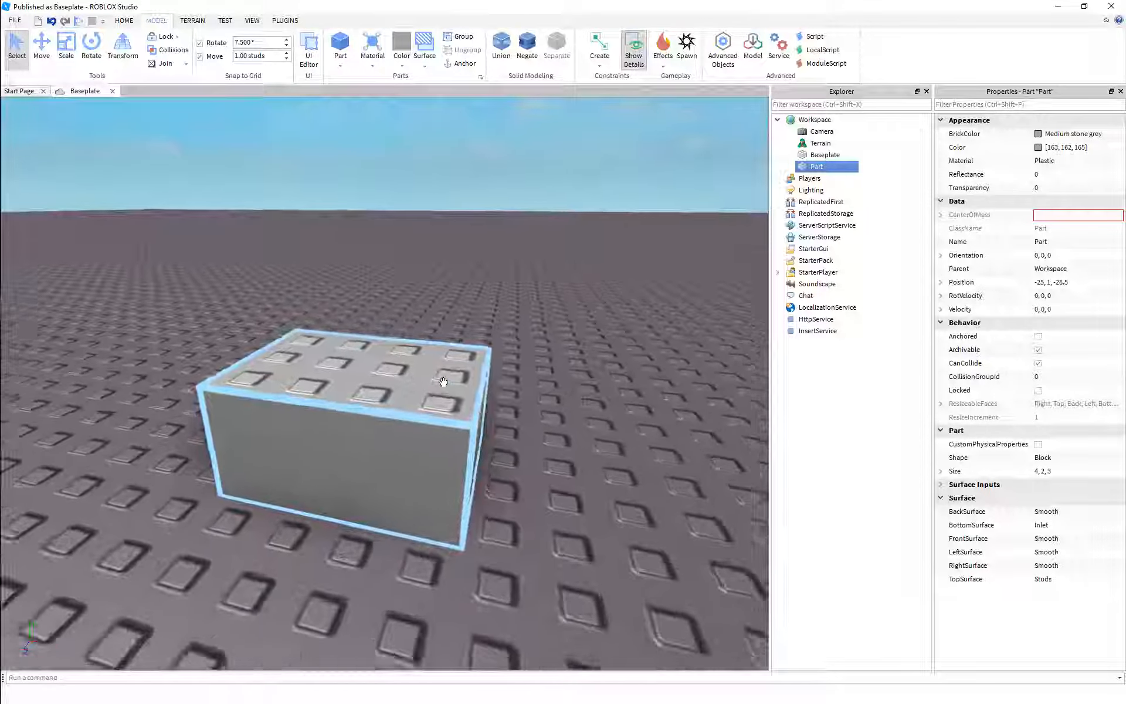
scroll(443, 382, "down", 2)
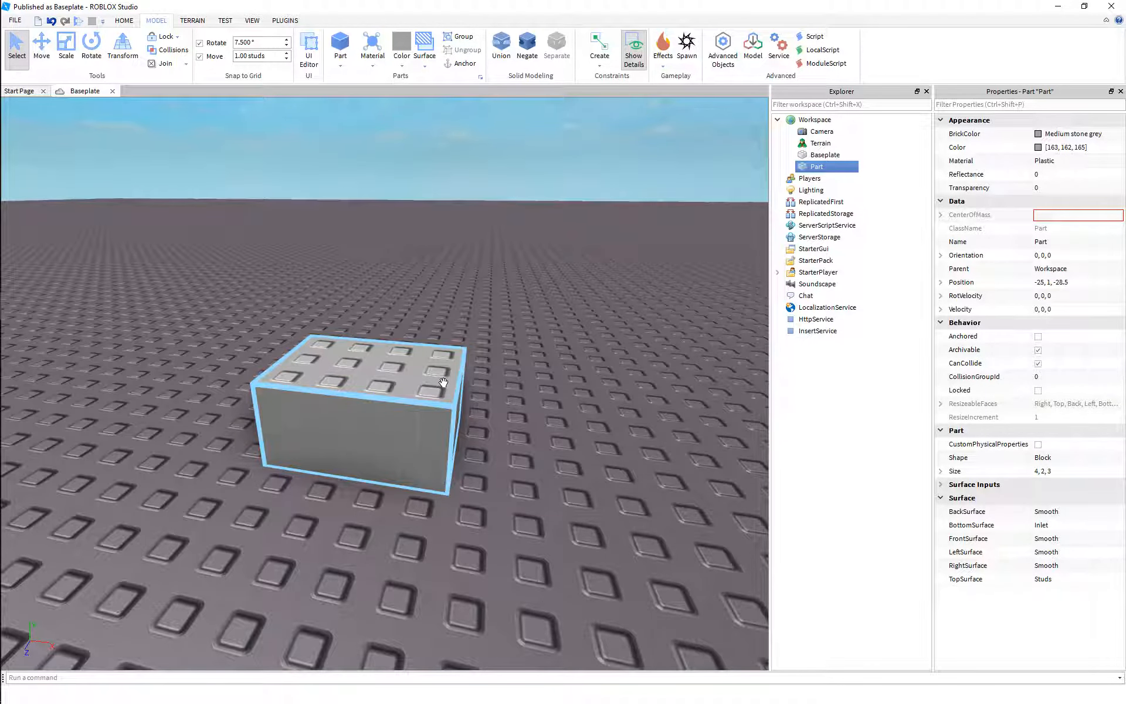
key("s")
key("w")
key("a")
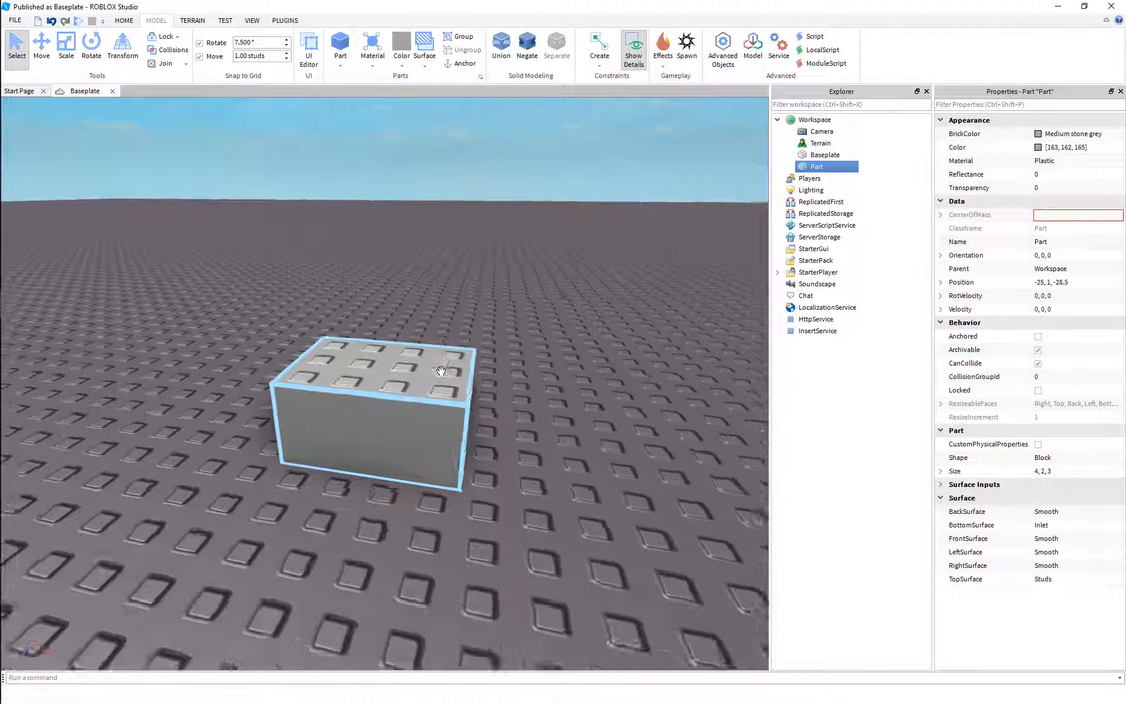
key("a")
right_click_drag(441, 371, 441, 371)
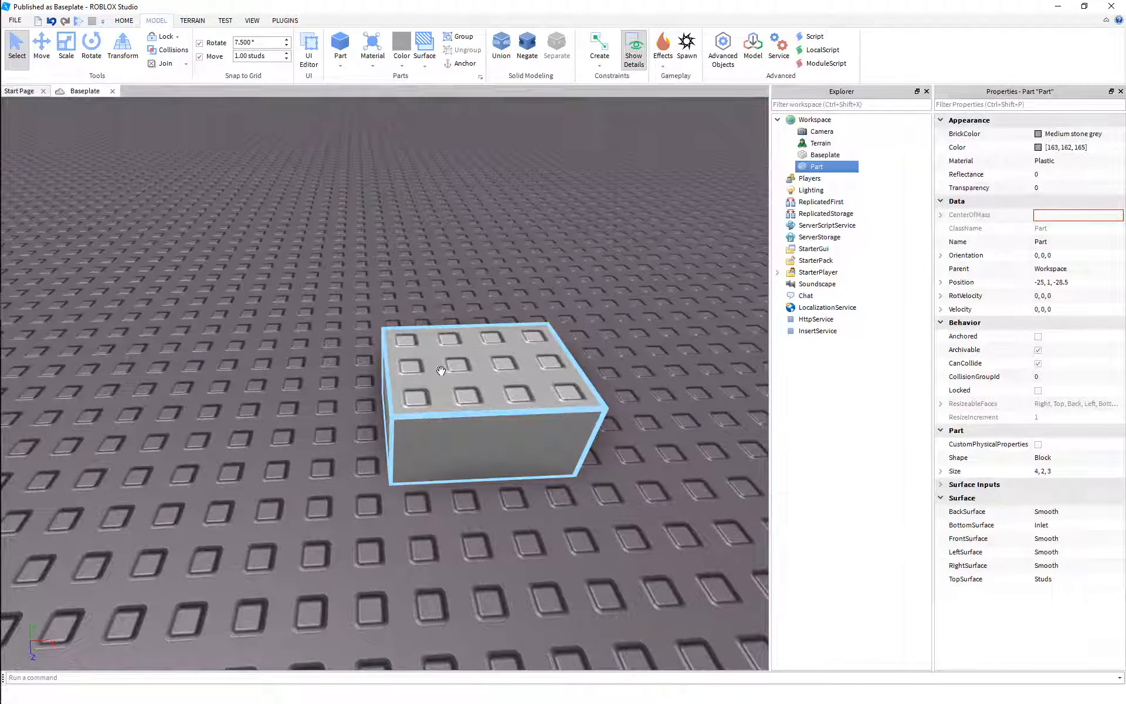
key("d")
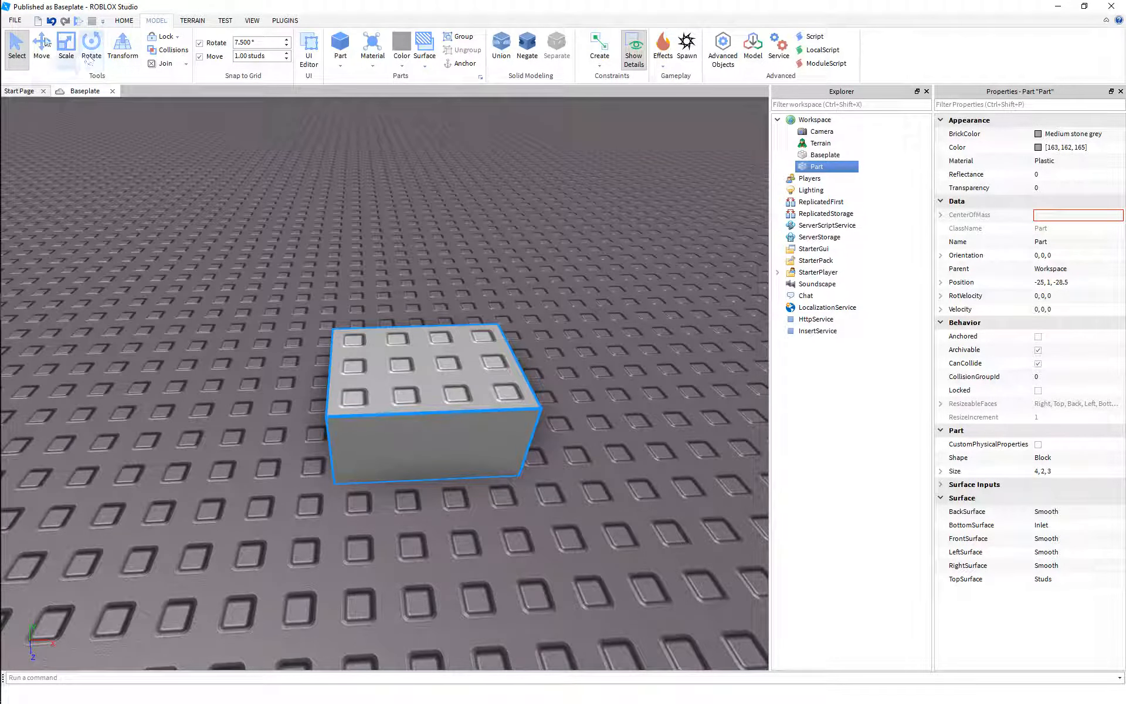
Step: Scale the part's width along the X axis down to 3 studs
left_click(67, 44)
left_click_drag(232, 387, 273, 390)
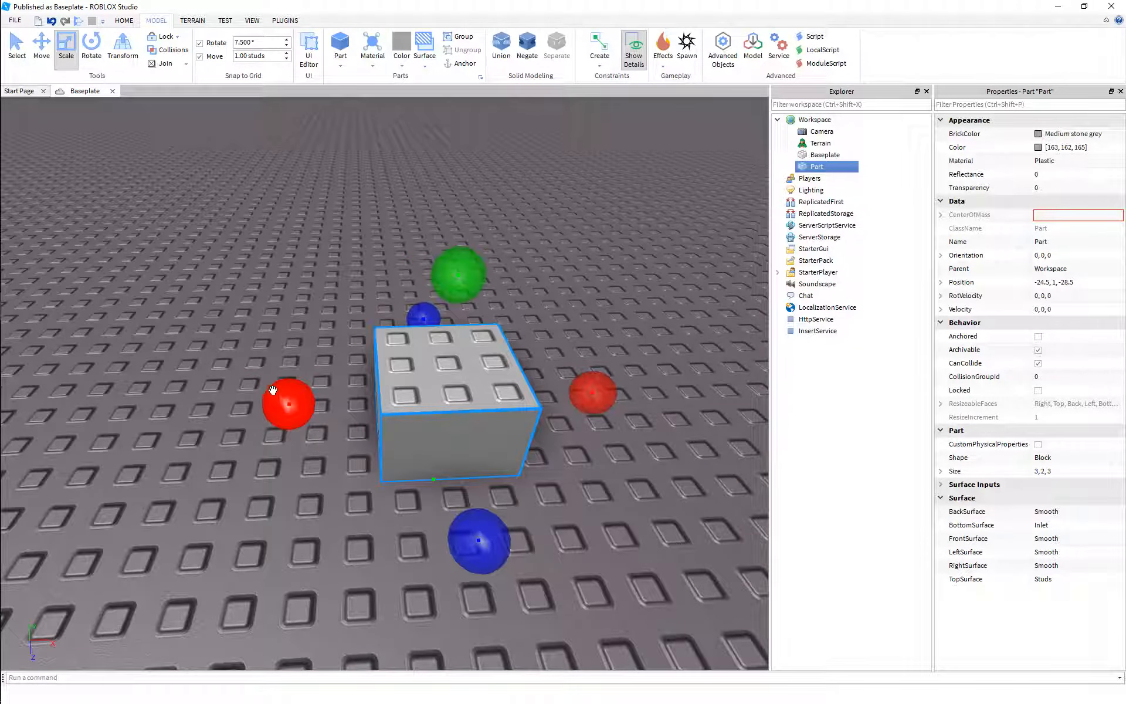
right_click_drag(284, 310, 293, 308)
scroll(284, 310, "up", 2)
scroll(293, 307, "down", 3)
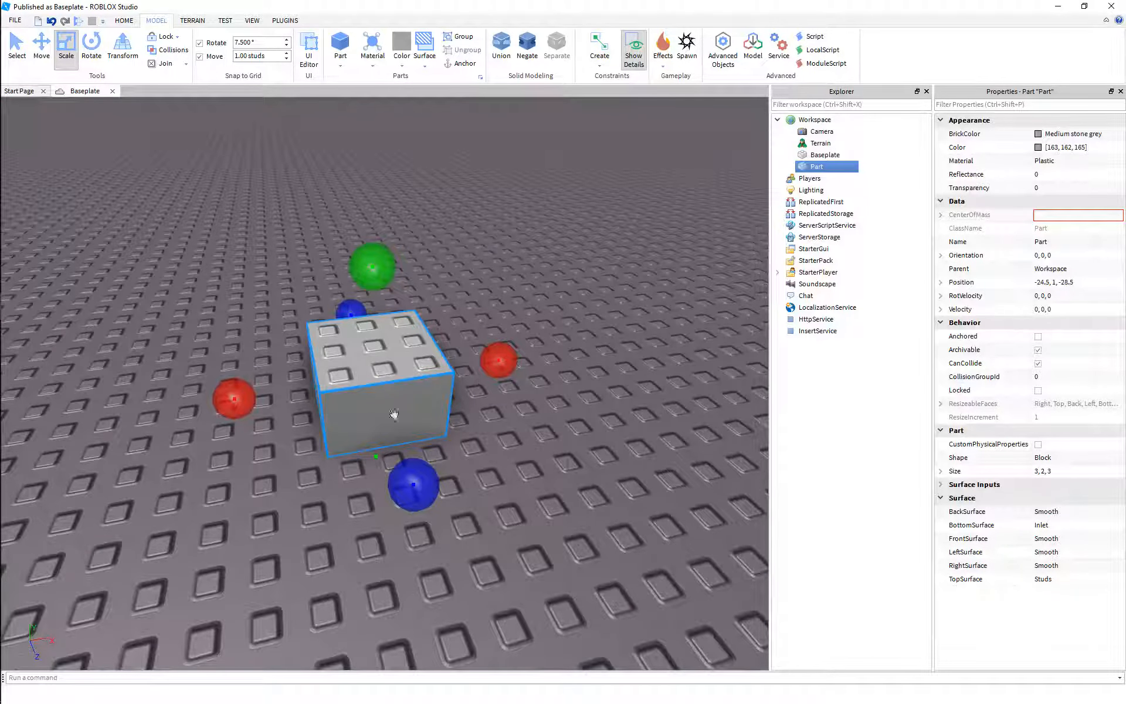
Step: Shift the part 1 stud along X, then duplicate it and place the copy beside the original at -20.5, 1, -26.5
left_click_drag(377, 381, 427, 368)
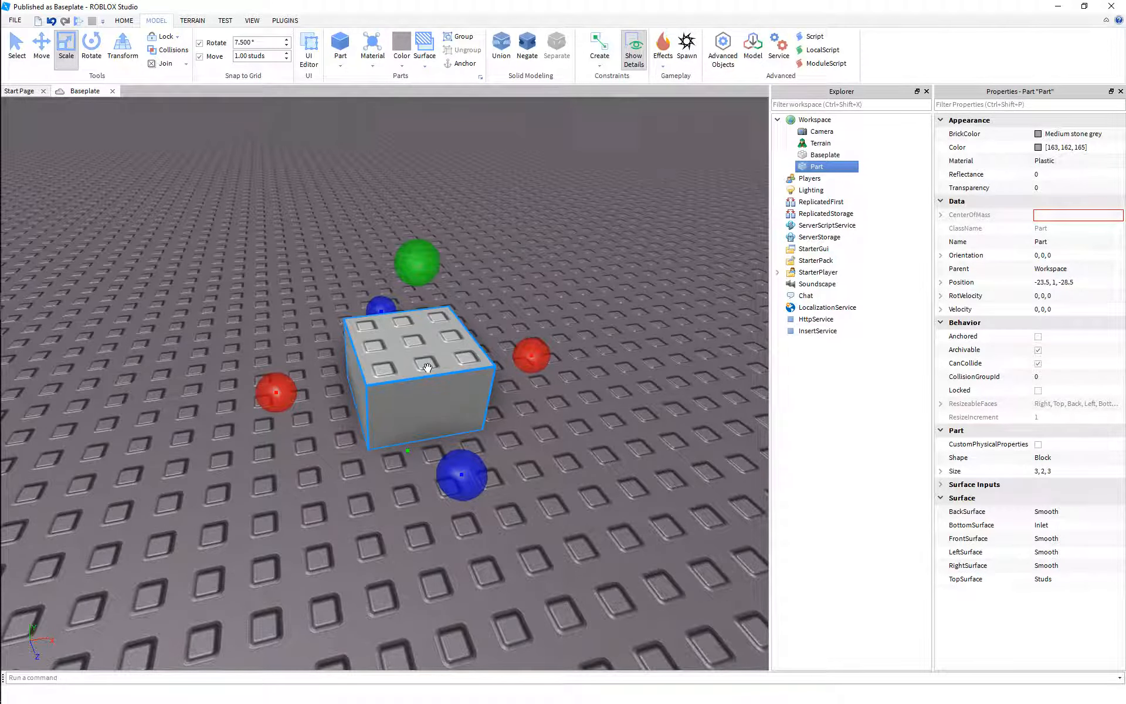
key("ctrl+d")
left_click_drag(419, 400, 610, 423)
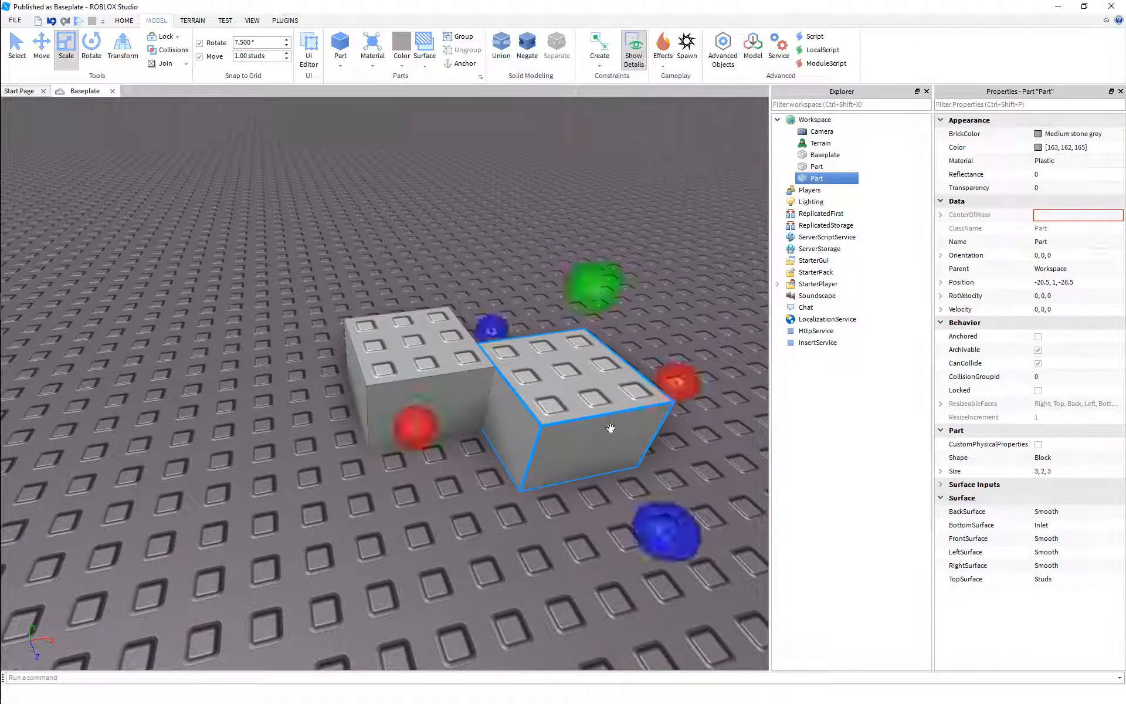
Step: Try to stretch the copied part along X toward the original with collision checking turned on
left_click(157, 50)
left_click(168, 52)
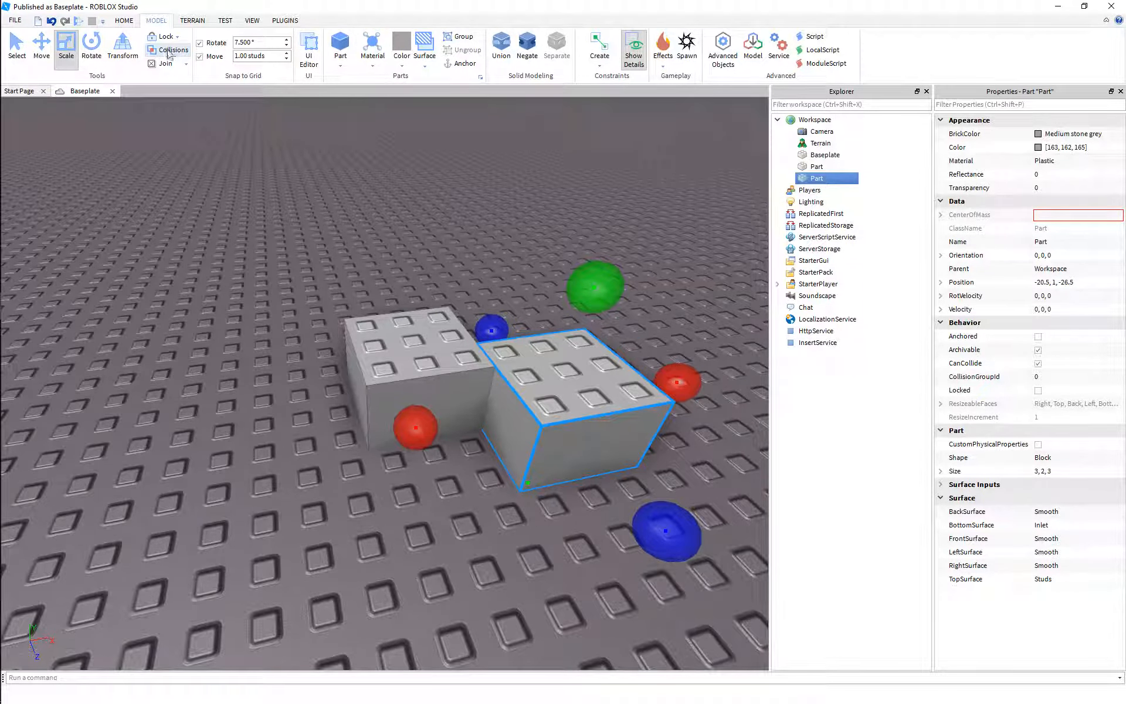
left_click(162, 52)
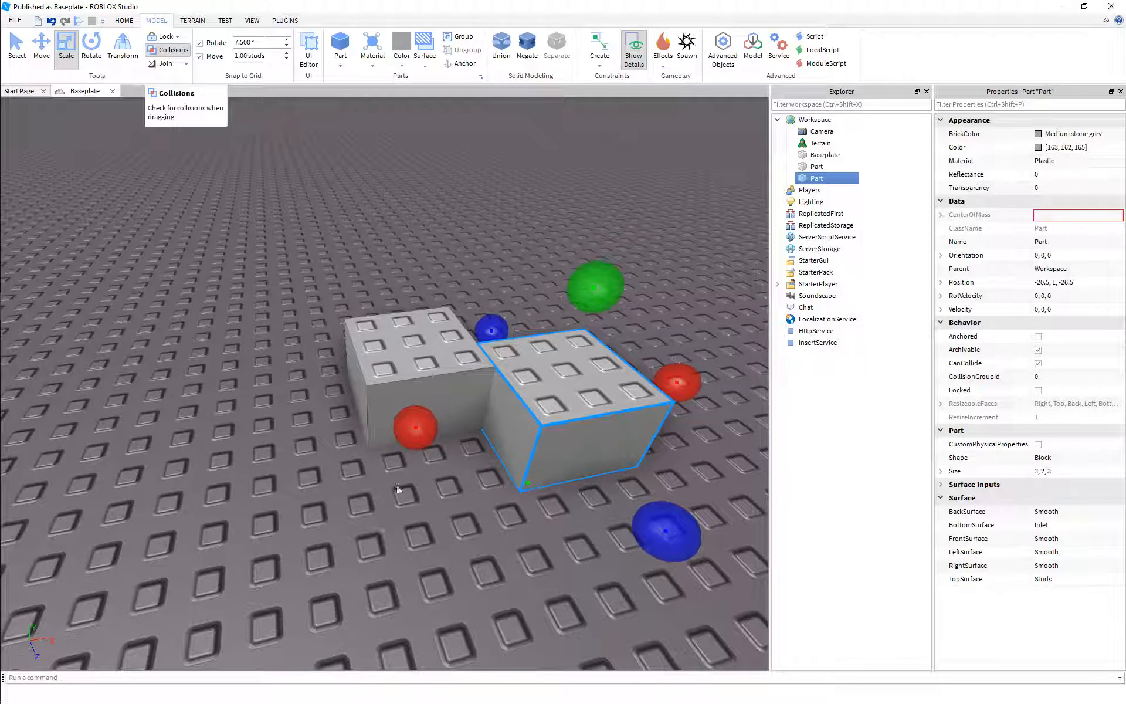
left_click_drag(417, 428, 347, 421)
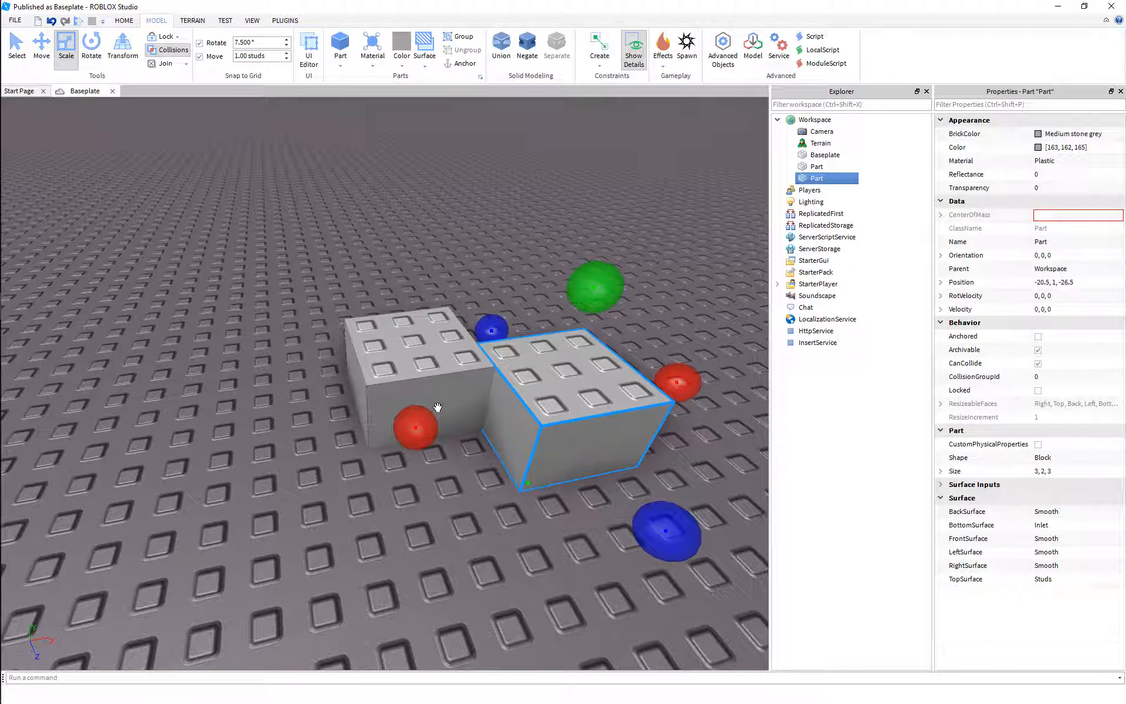
left_click_drag(424, 423, 298, 447)
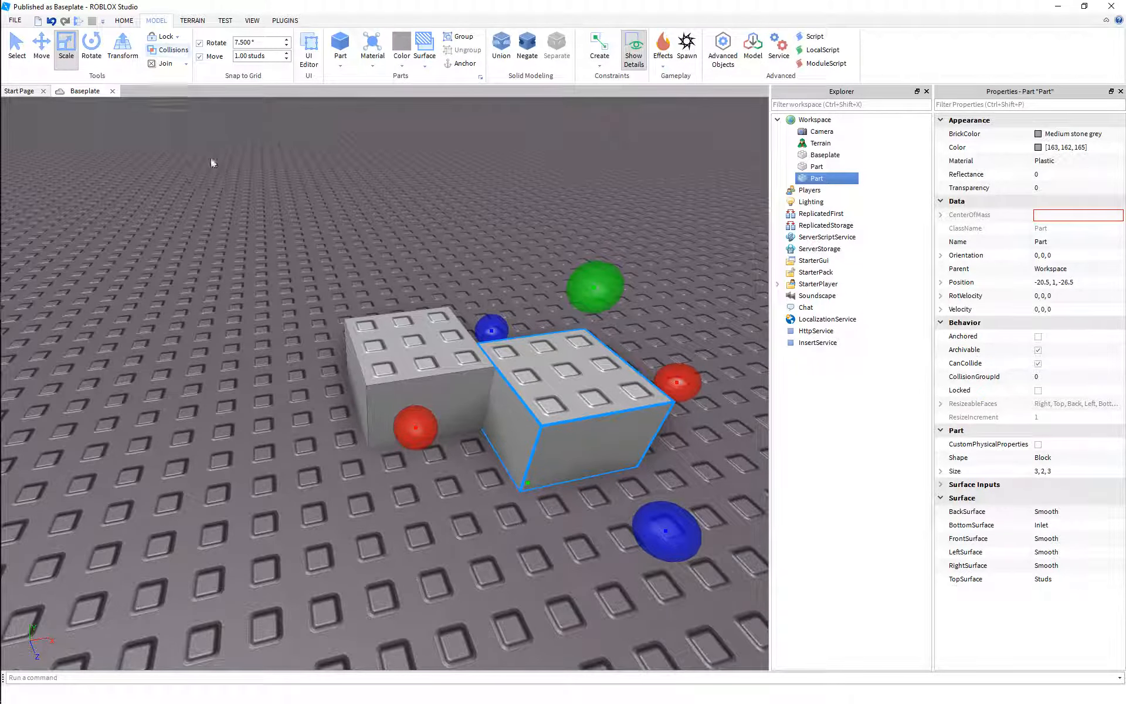
Step: With collision checking off, scale the copied part to 5 studs along X and 3 studs high
left_click_drag(415, 427, 323, 446)
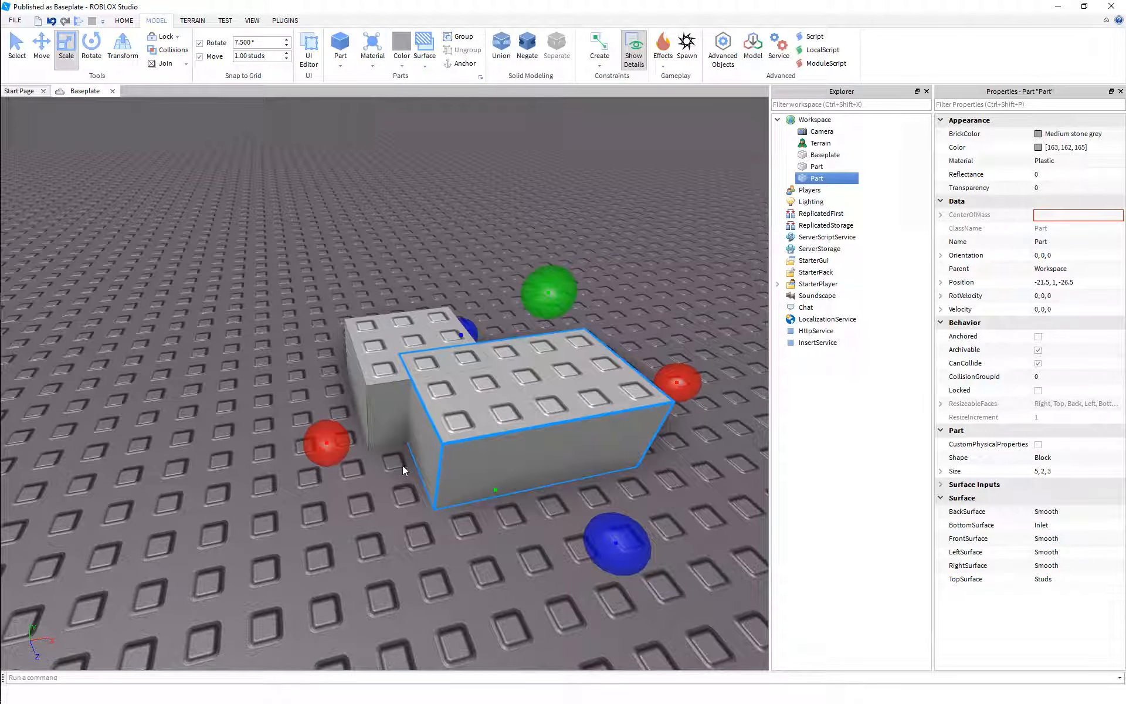
left_click_drag(563, 283, 569, 235)
key("a")
right_click_drag(396, 250, 400, 252)
key("d")
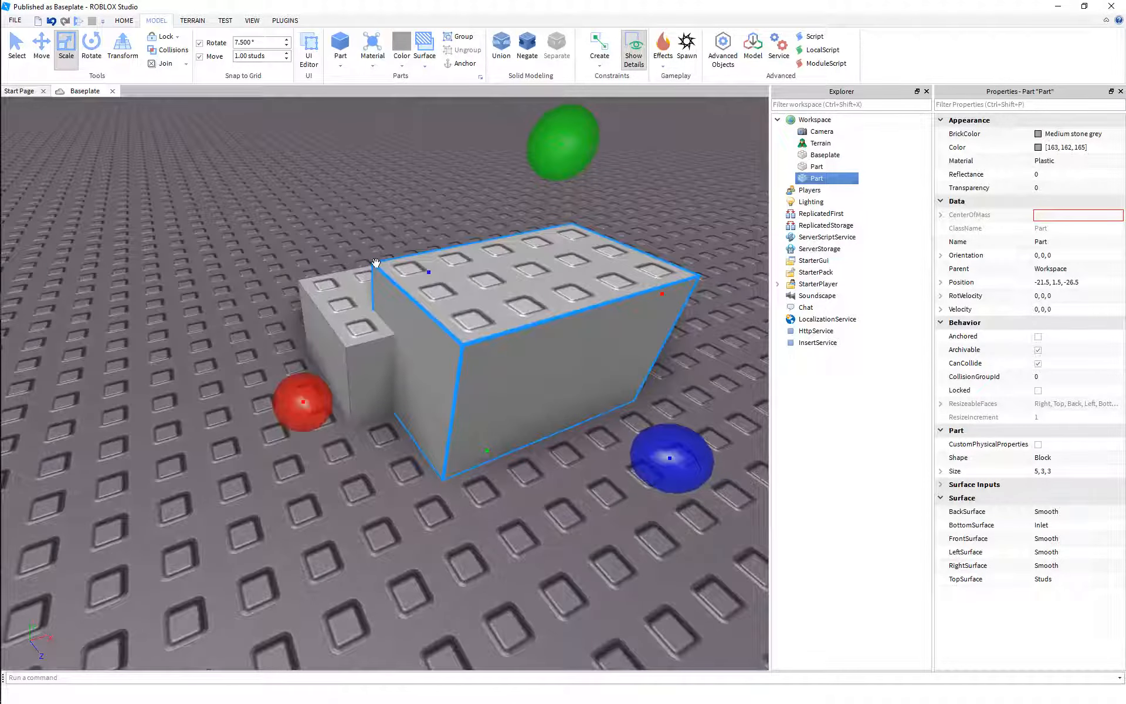
Step: Raise the underside of the copied part to reduce its height to 2 studs
left_click_drag(487, 447, 486, 411)
key("a")
right_click_drag(393, 380, 395, 375)
key("d")
key("w")
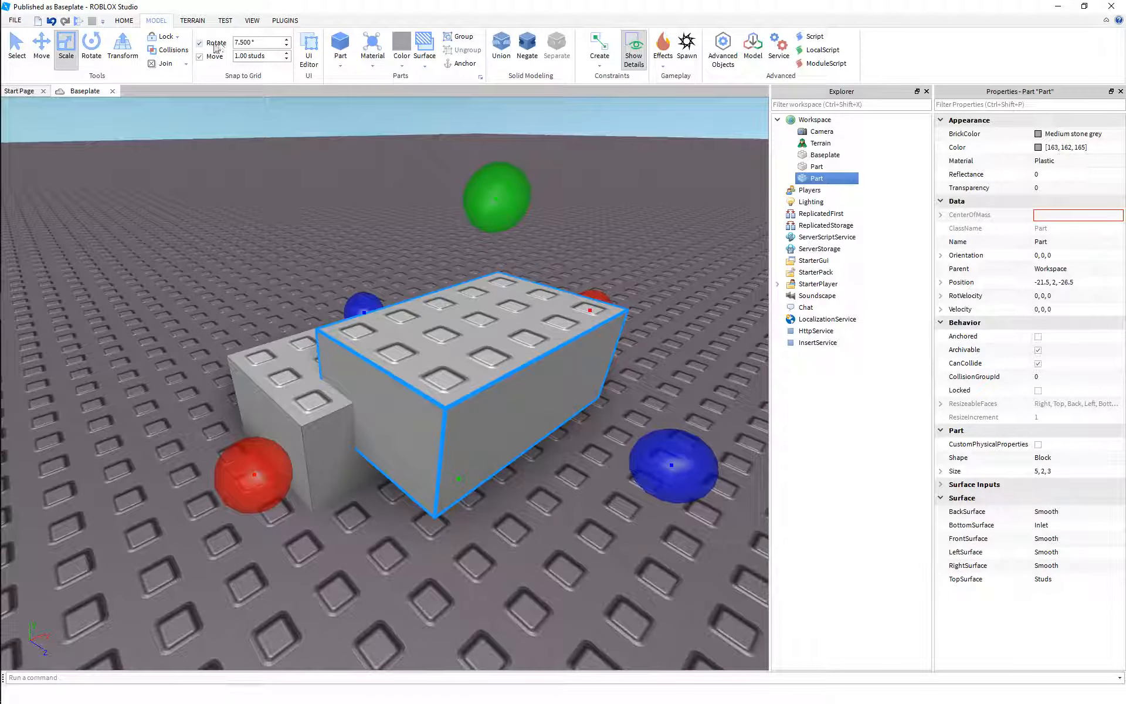
left_click(124, 20)
left_click(158, 22)
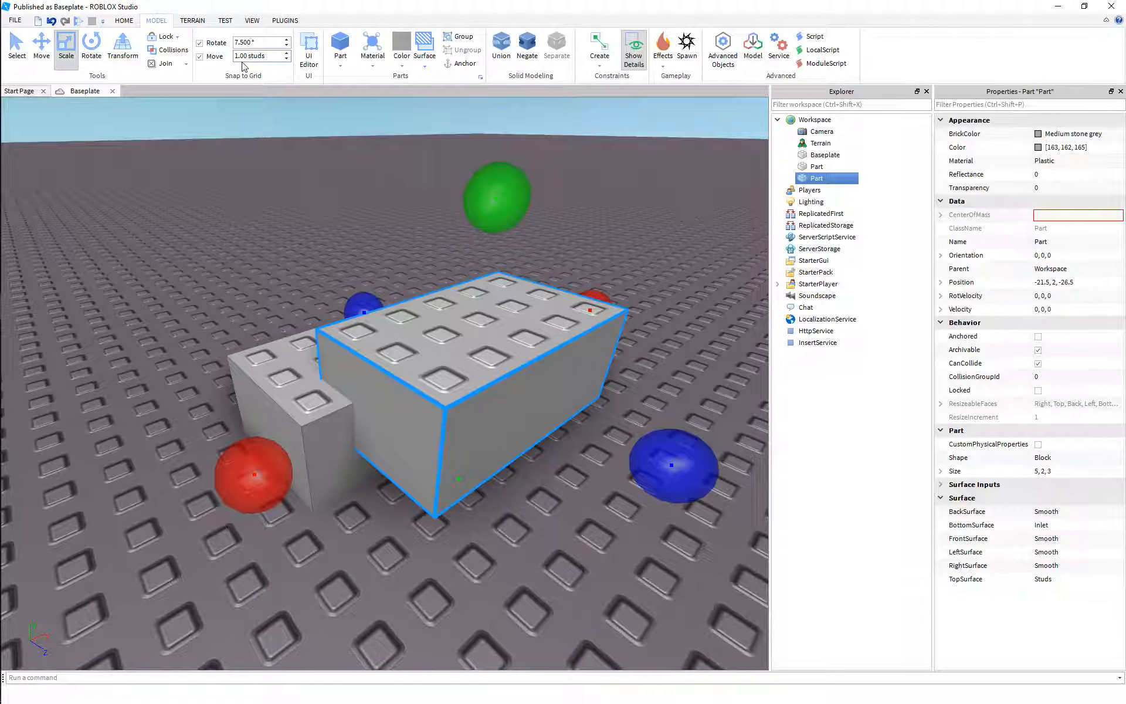
scroll(377, 241, "down", 2)
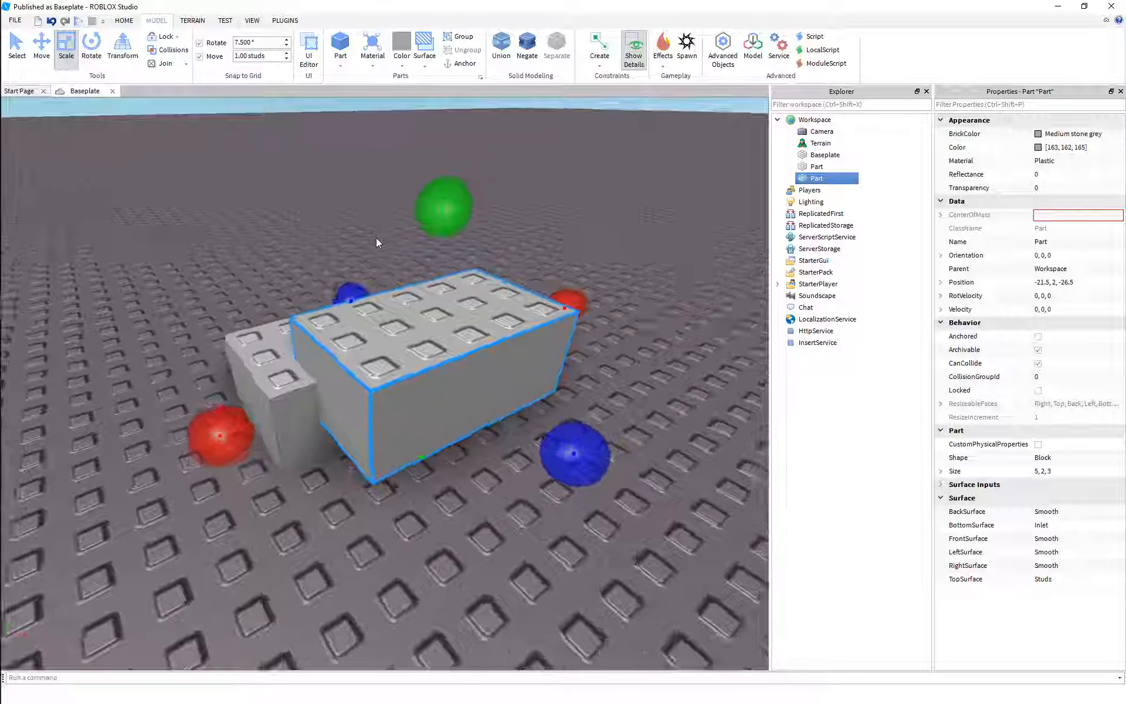
scroll(376, 238, "up", 2)
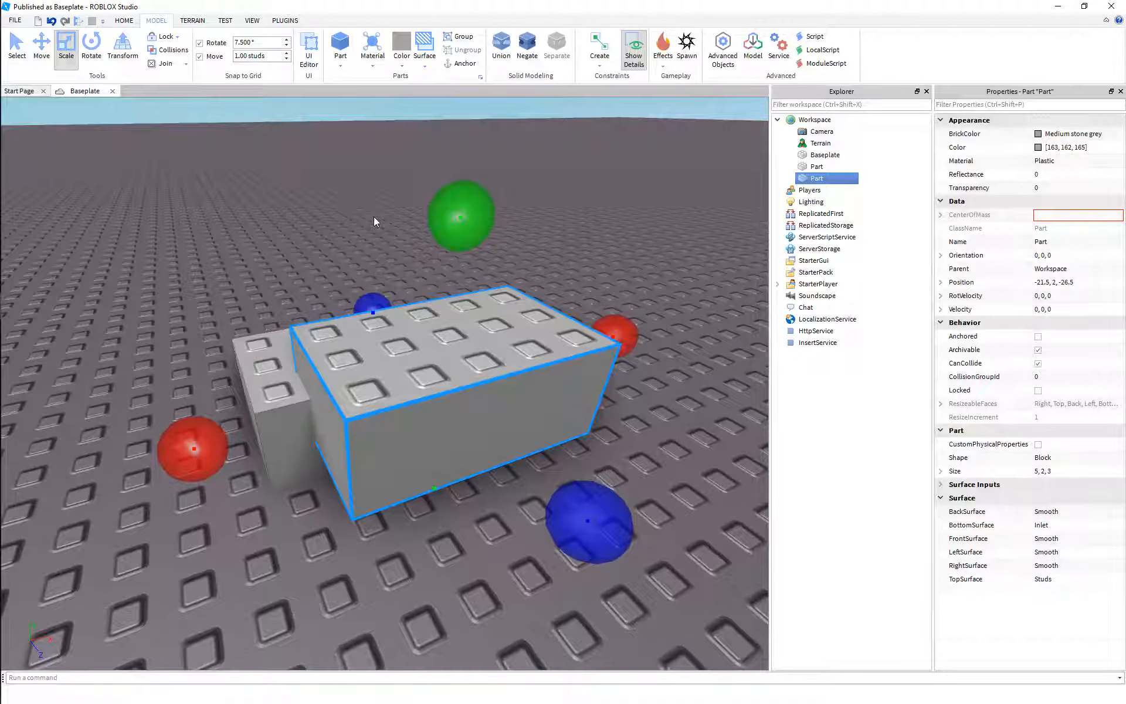
Step: Activate the Rotate tool, set the rotation snap to 30° and try turning the copied part about its vertical axis
key("ctrl+4")
scroll(443, 275, "down", 3)
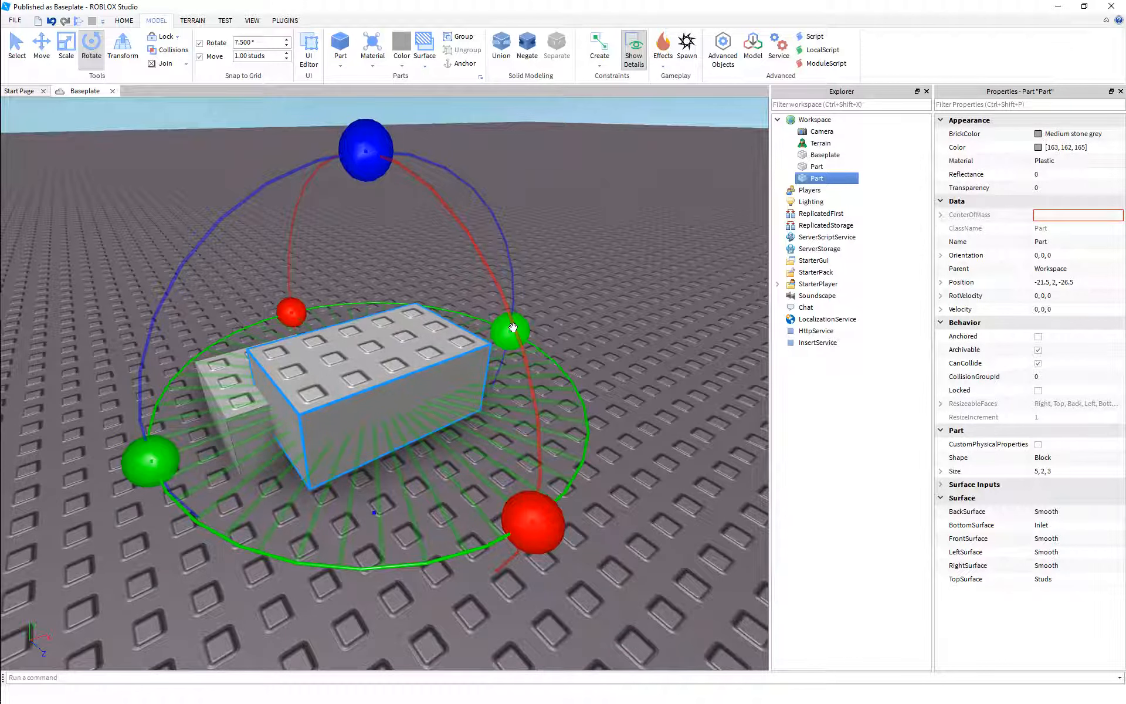
mouse_move(511, 332)
left_mouse_down()
mouse_move(528, 335)
mouse_move(516, 319)
mouse_move(513, 329)
left_mouse_up()
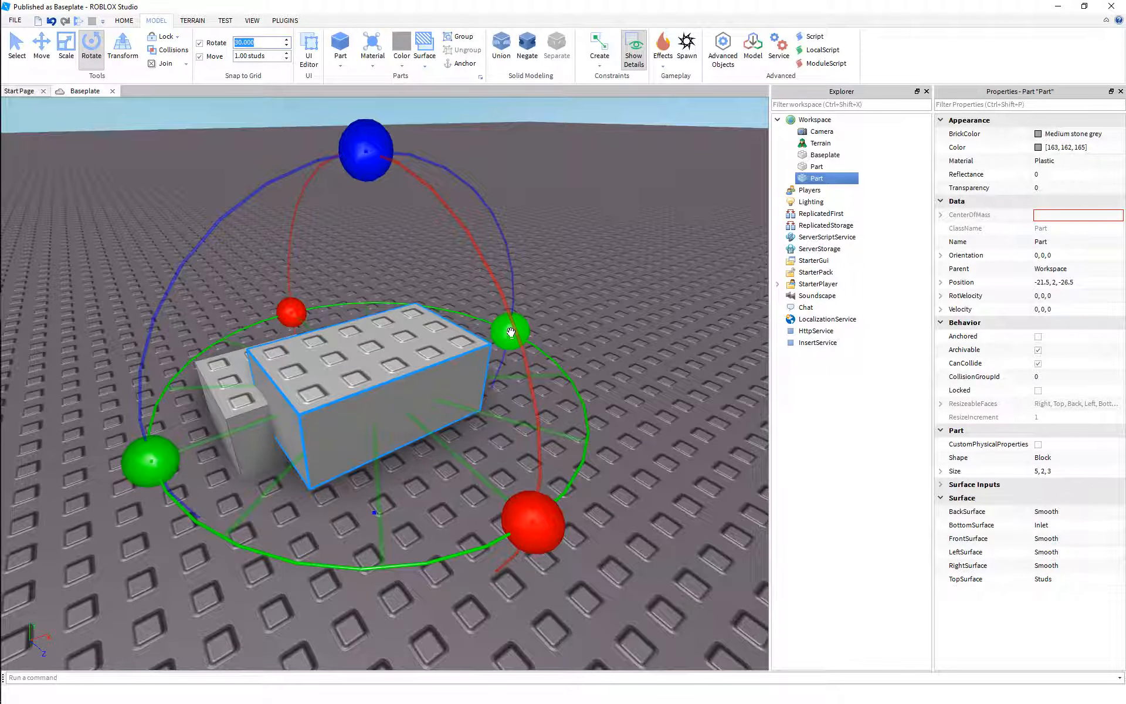
left_click_drag(510, 331, 424, 293)
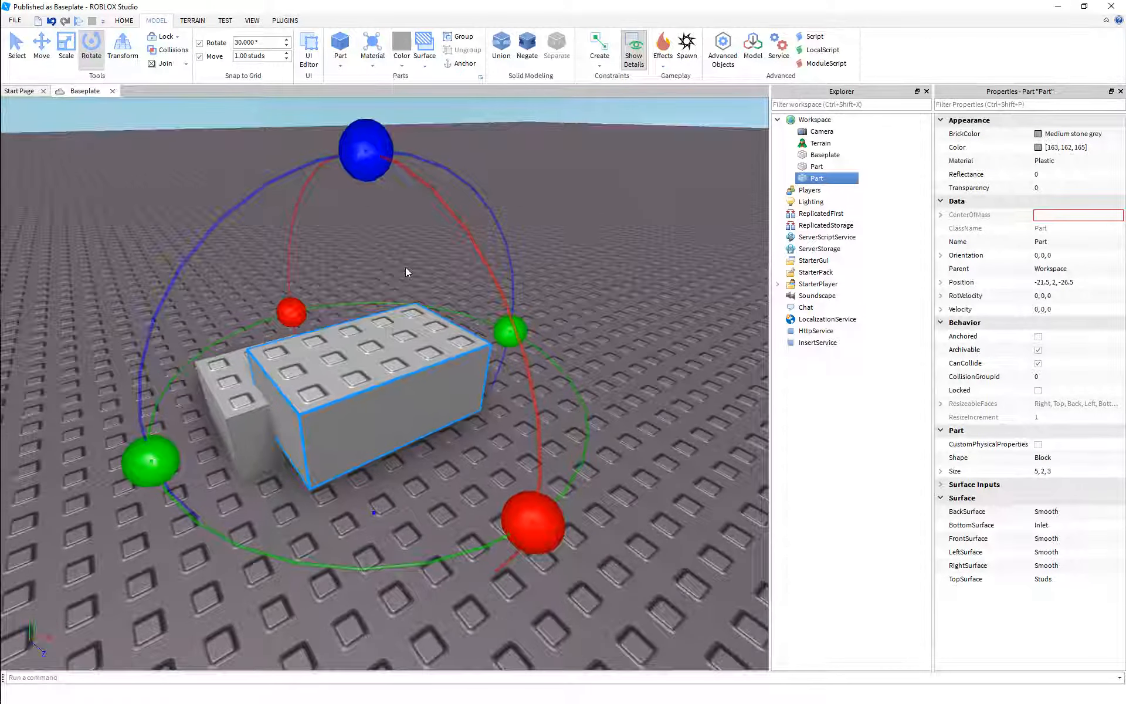
Step: Set the copied part's Orientation to 0, 30, 0
key("s")
right_click_drag(406, 267, 406, 268)
key("a")
key("w")
scroll(404, 268, "up", 4)
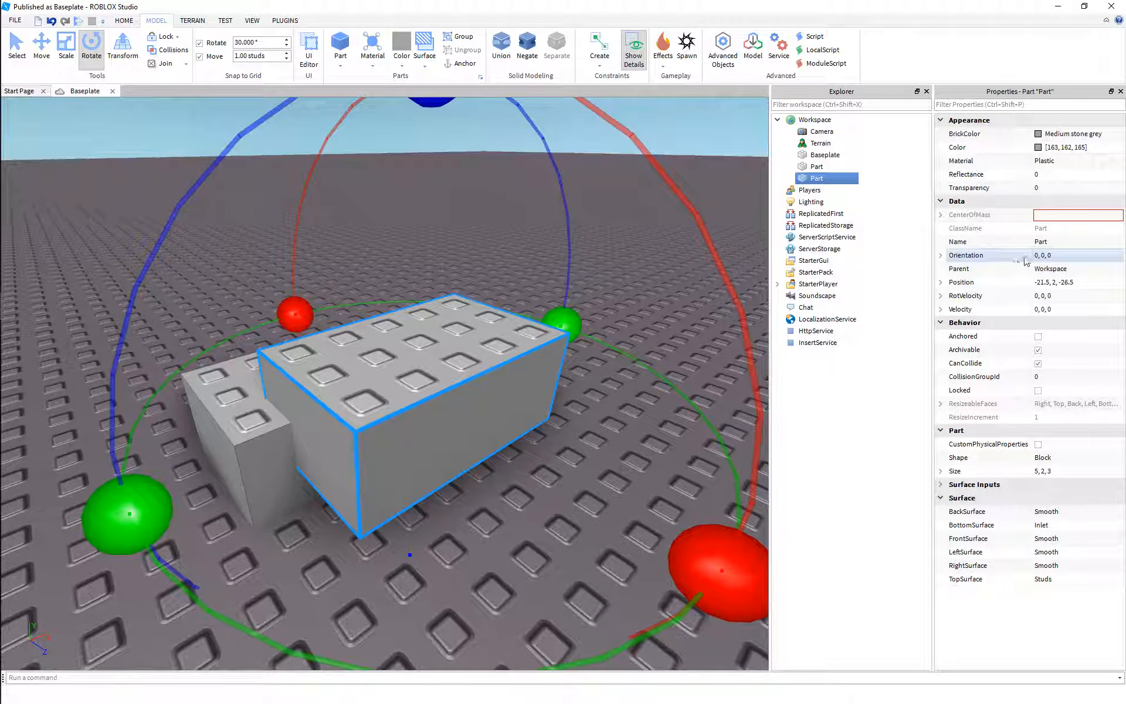
left_click(1043, 256)
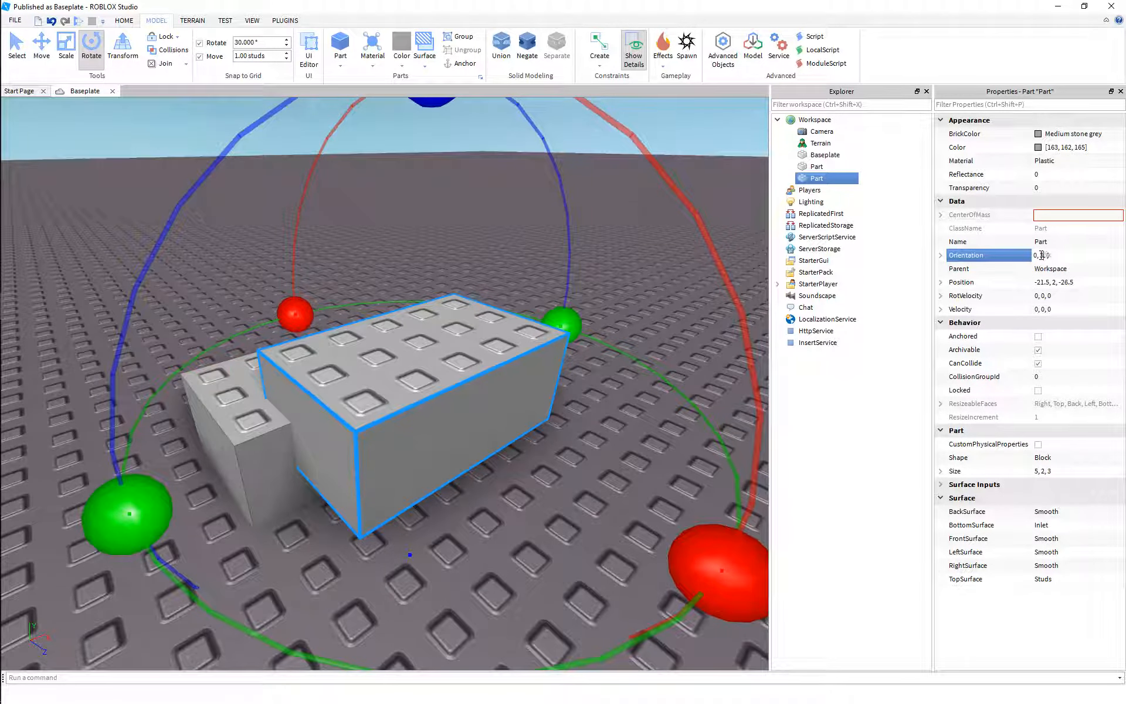
key("Return")
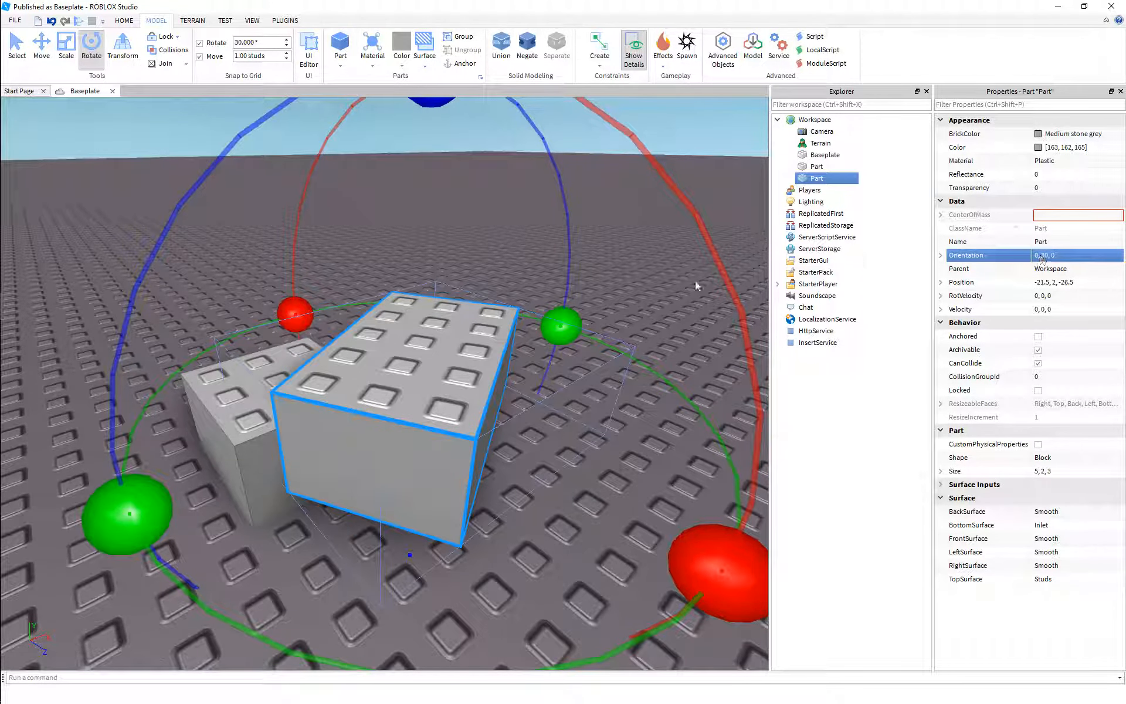
Step: Undo the copied part's orientation change and deselect it
right_click_drag(570, 245, 607, 227)
key("ctrl+z")
left_click(608, 227)
scroll(608, 227, "down", 3)
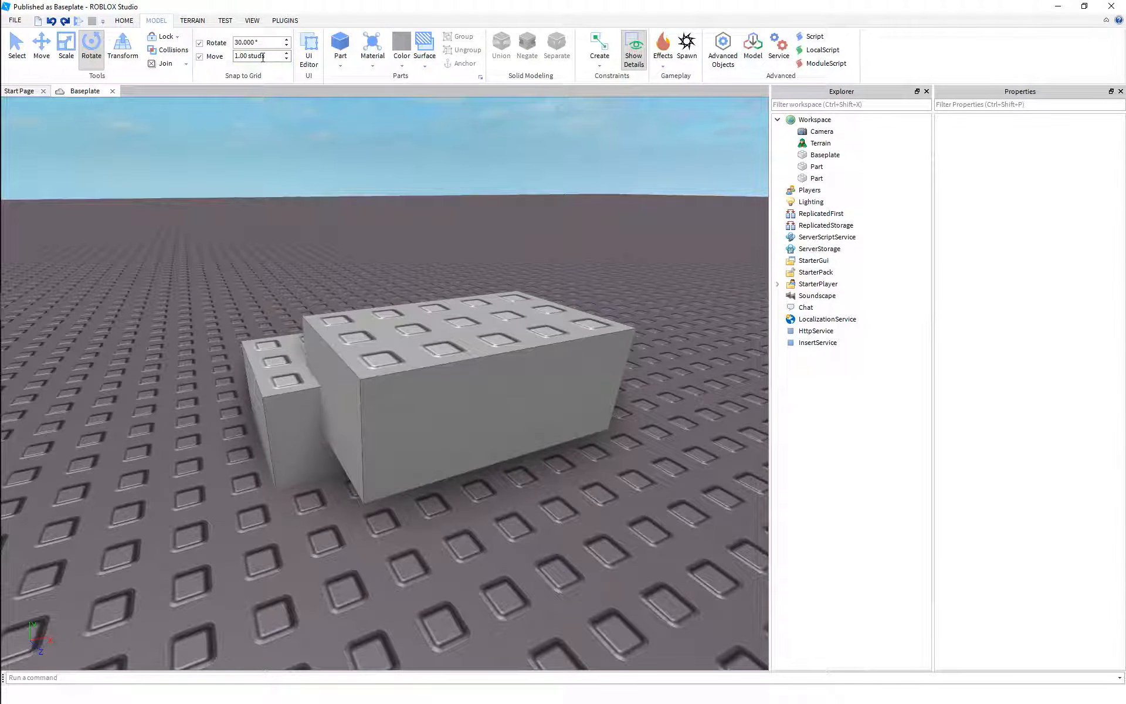
Step: Scale the copied part down on all three axes to a 1 × 1 × 1 stud cube
left_click(441, 309)
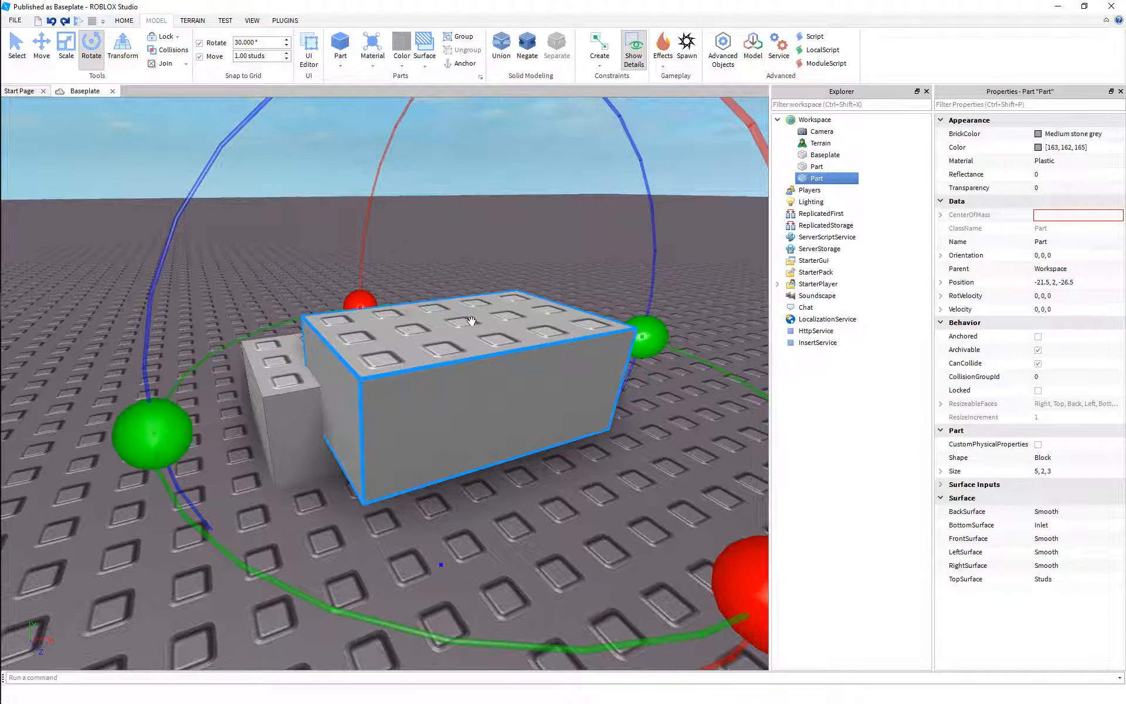
right_click_drag(471, 321, 472, 321)
key("ctrl+3")
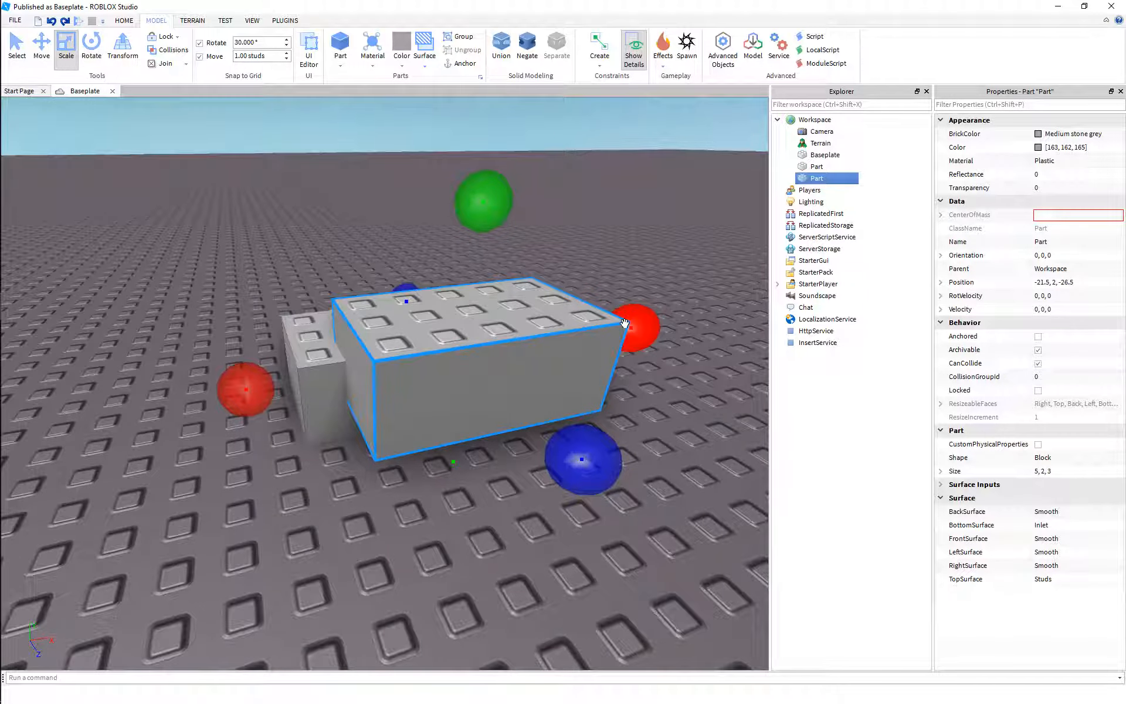
left_click_drag(625, 323, 244, 358)
right_click_drag(244, 358, 244, 358)
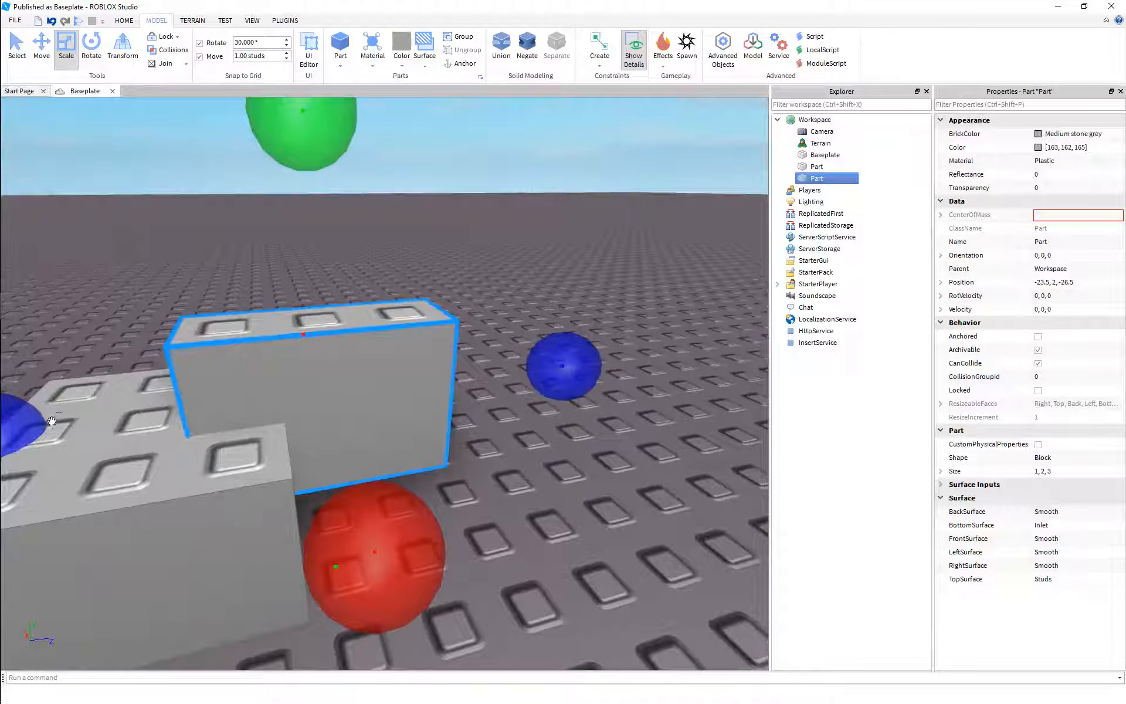
left_click_drag(52, 421, 252, 389)
right_click_drag(252, 389, 252, 389)
left_click_drag(328, 229, 326, 392)
right_click_drag(352, 410, 431, 366)
Step: Set the move snap increment to 0.2 studs
scroll(371, 452, "down", 3)
scroll(397, 404, "up", 3)
scroll(432, 366, "down", 2)
scroll(432, 366, "up", 3)
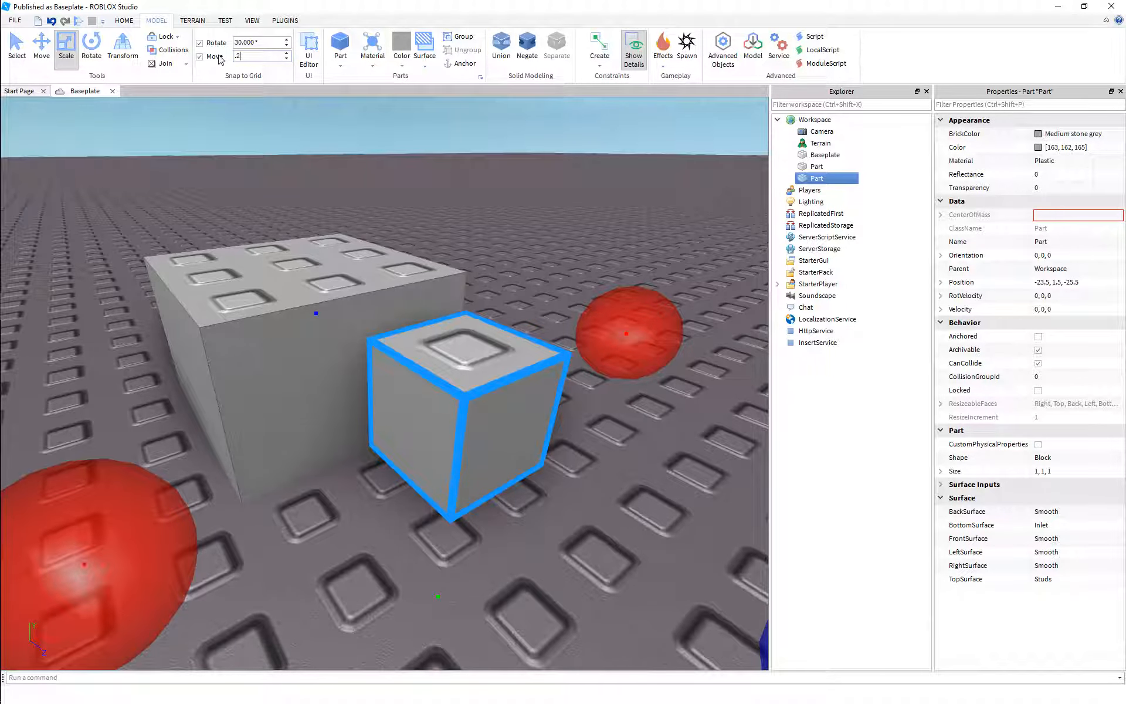
scroll(399, 195, "down", 3)
right_click_drag(399, 195, 399, 195)
scroll(399, 195, "up", 2)
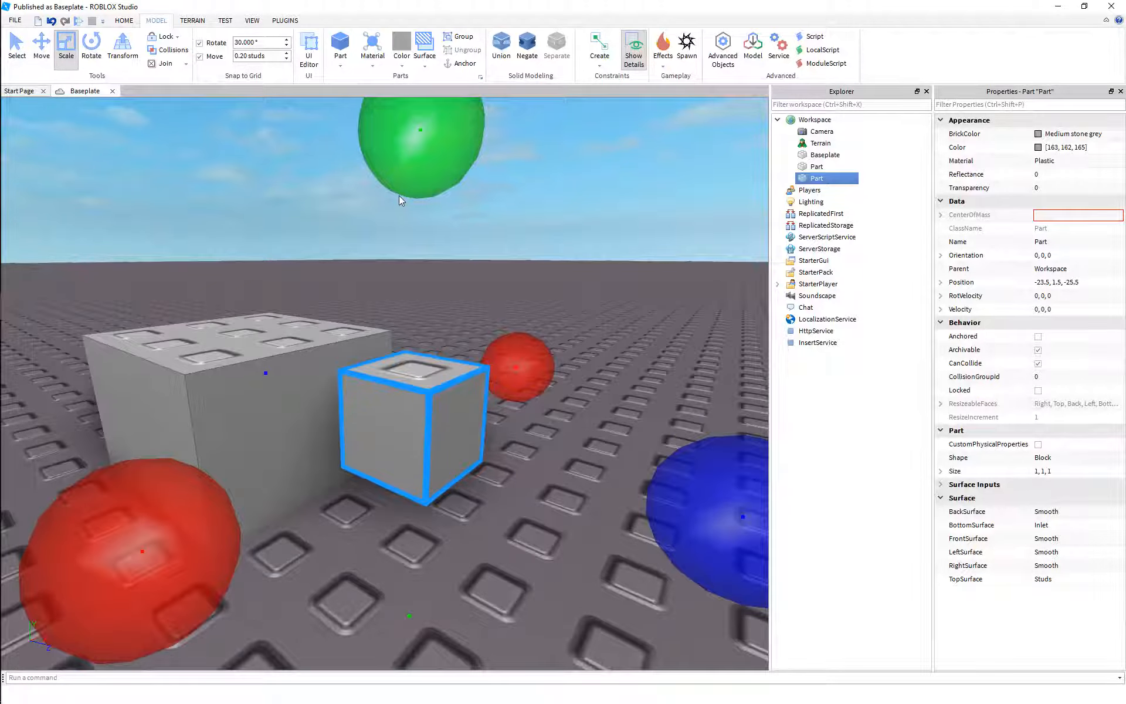
Step: Scale the small cube down further in 0.2-stud increments into a tiny block
scroll(399, 195, "down", 2)
scroll(399, 195, "up", 2)
scroll(399, 196, "down", 2)
scroll(399, 195, "up", 1)
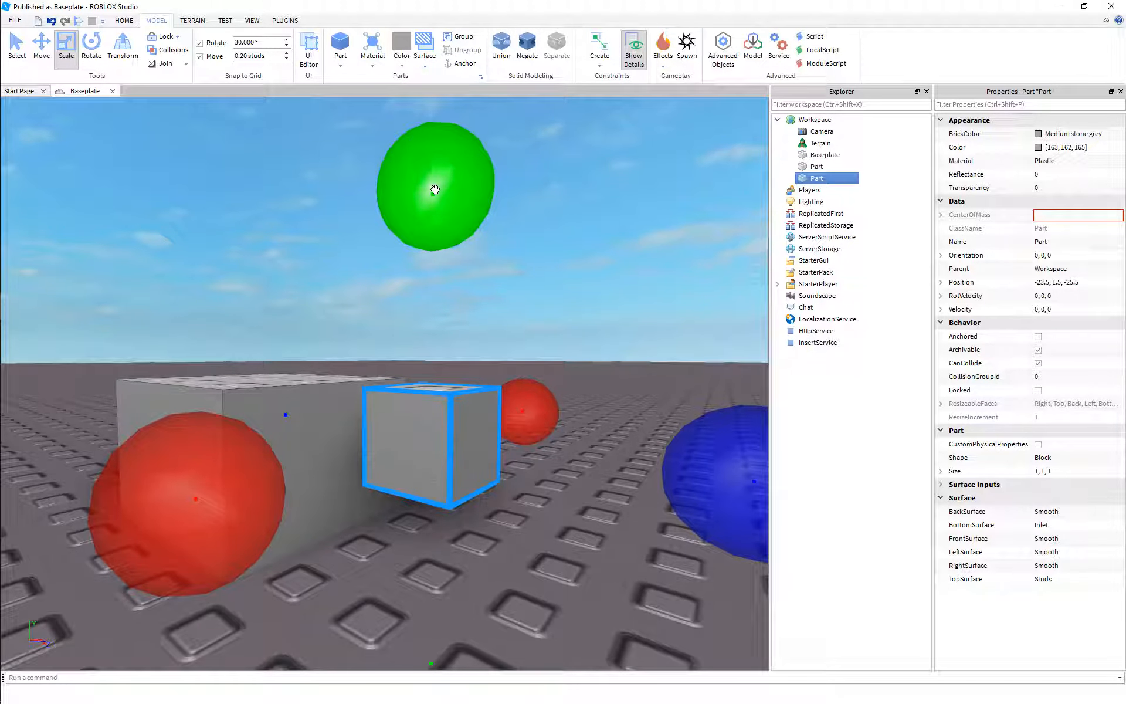
left_click_drag(434, 192, 416, 343)
left_click_drag(528, 444, 395, 467)
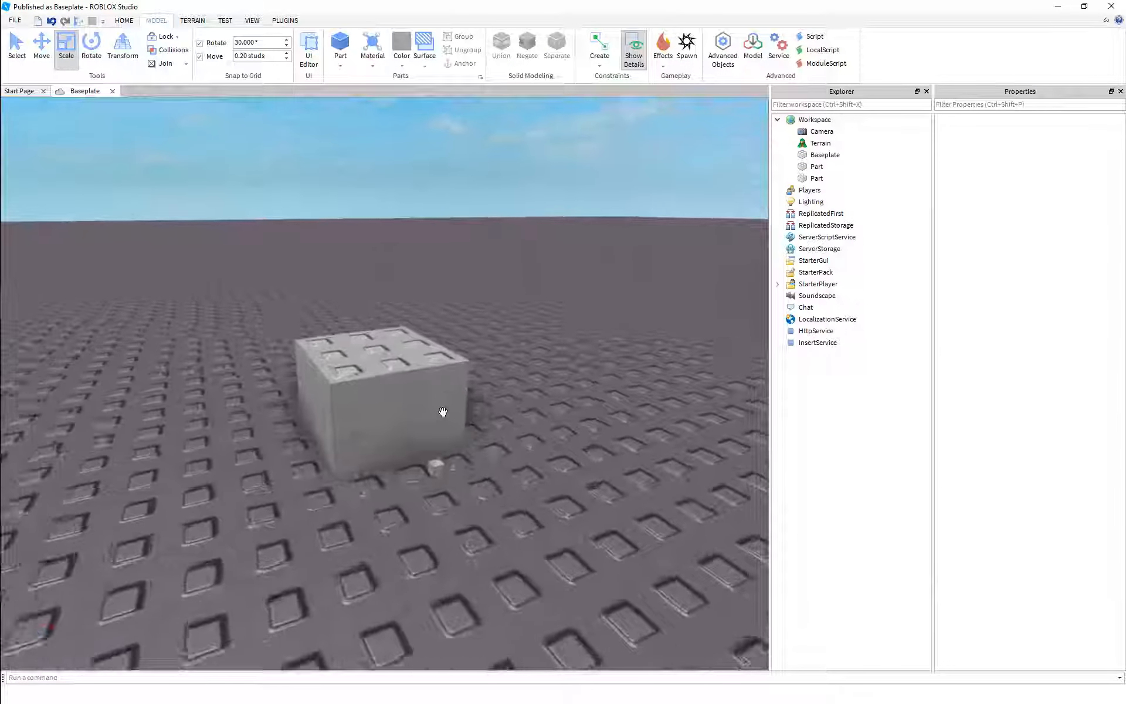
Step: Select the larger part and set its BrickColor to Burgundy
right_click_drag(442, 412, 443, 413)
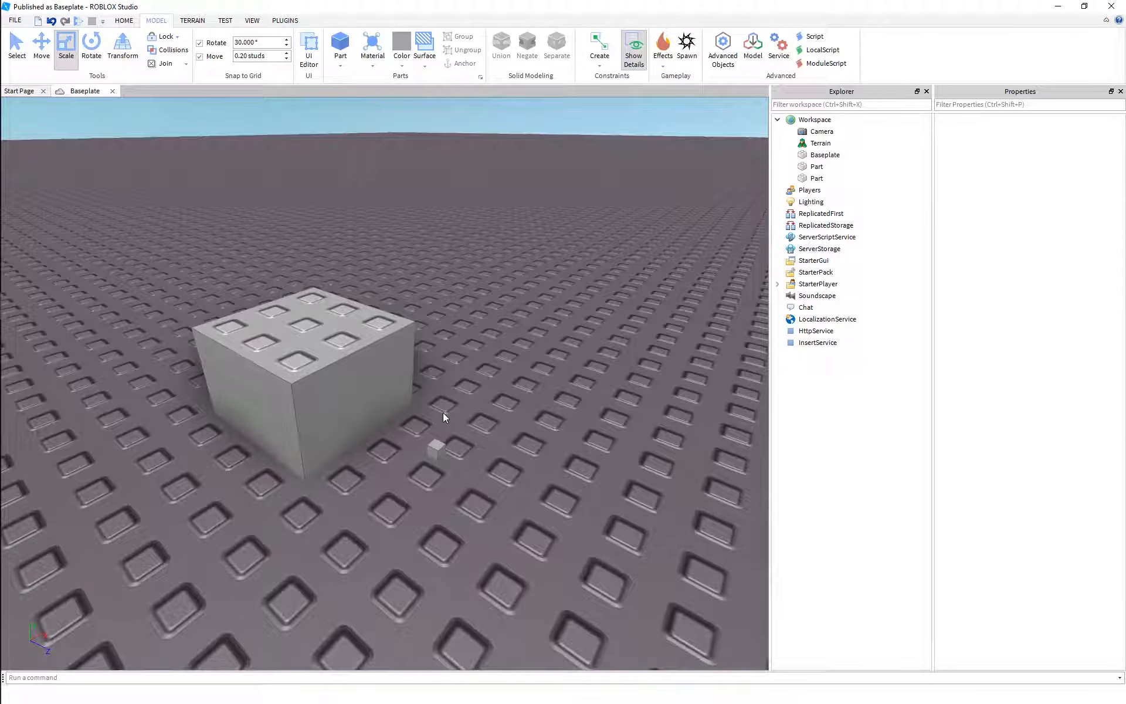
scroll(442, 413, "up", 3)
left_click(250, 358)
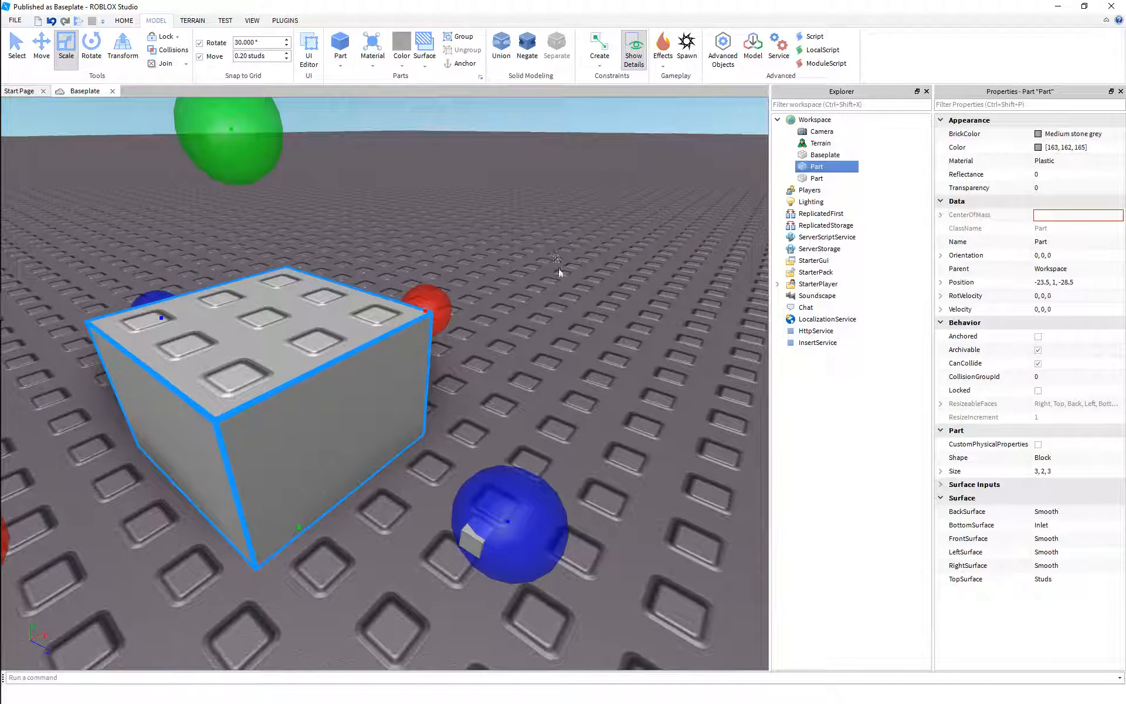
scroll(558, 268, "down", 3)
right_click_drag(557, 267, 557, 267)
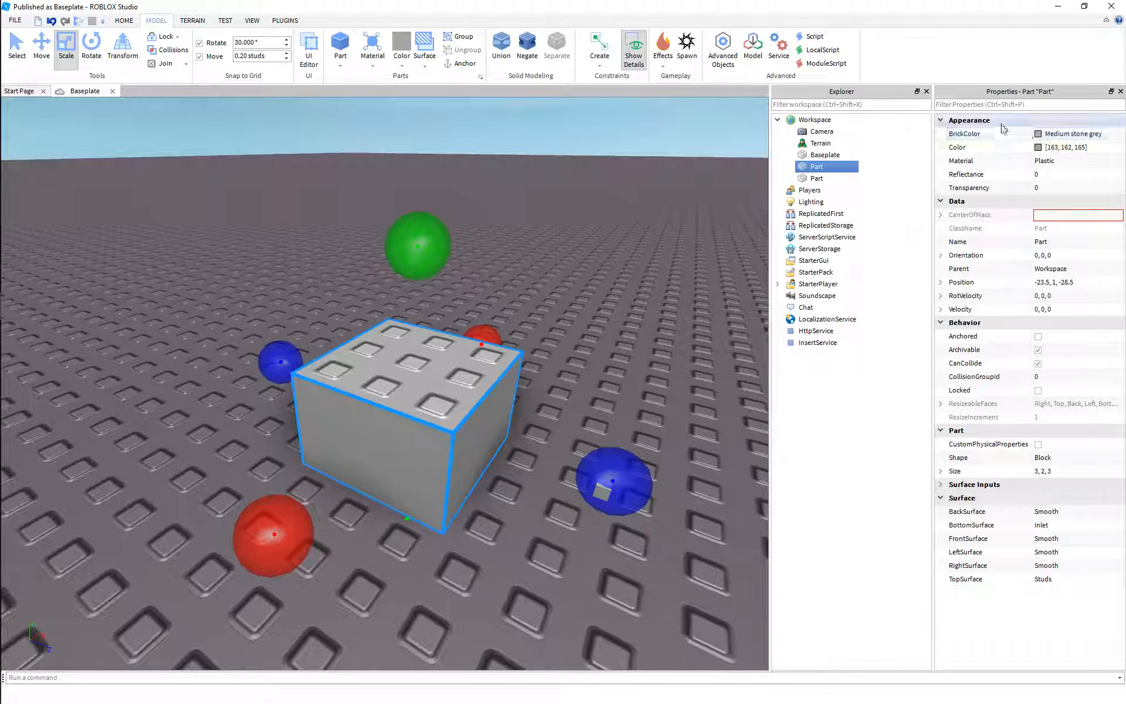
left_click(1053, 134)
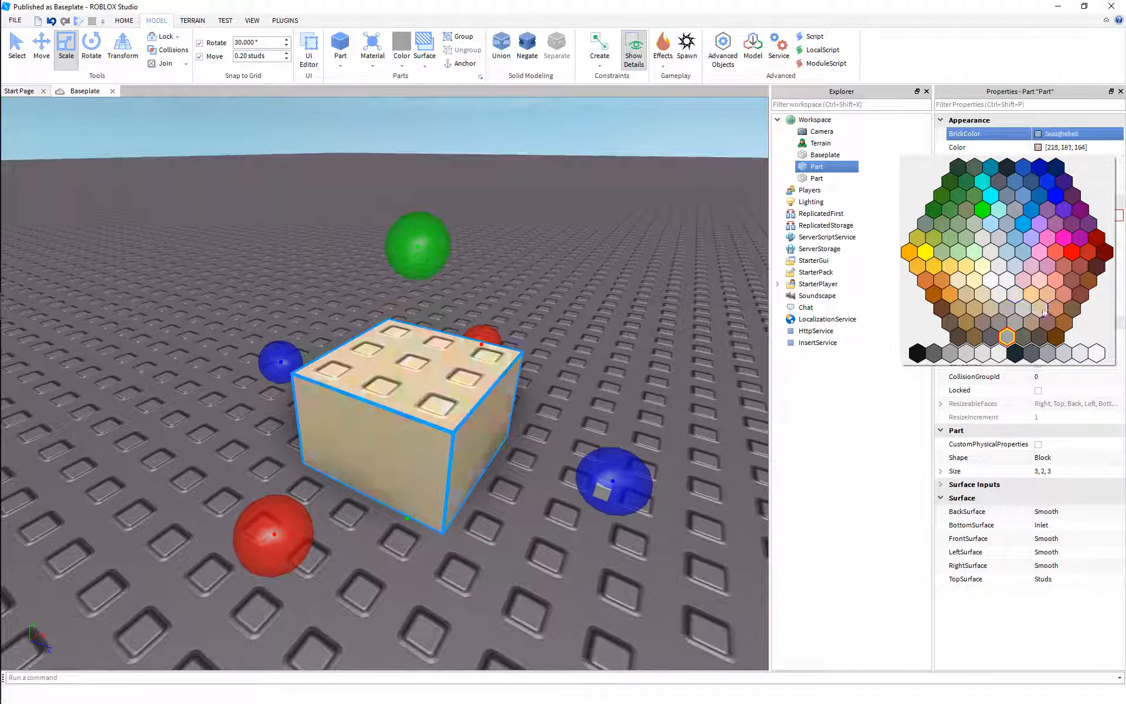
left_click(1079, 301)
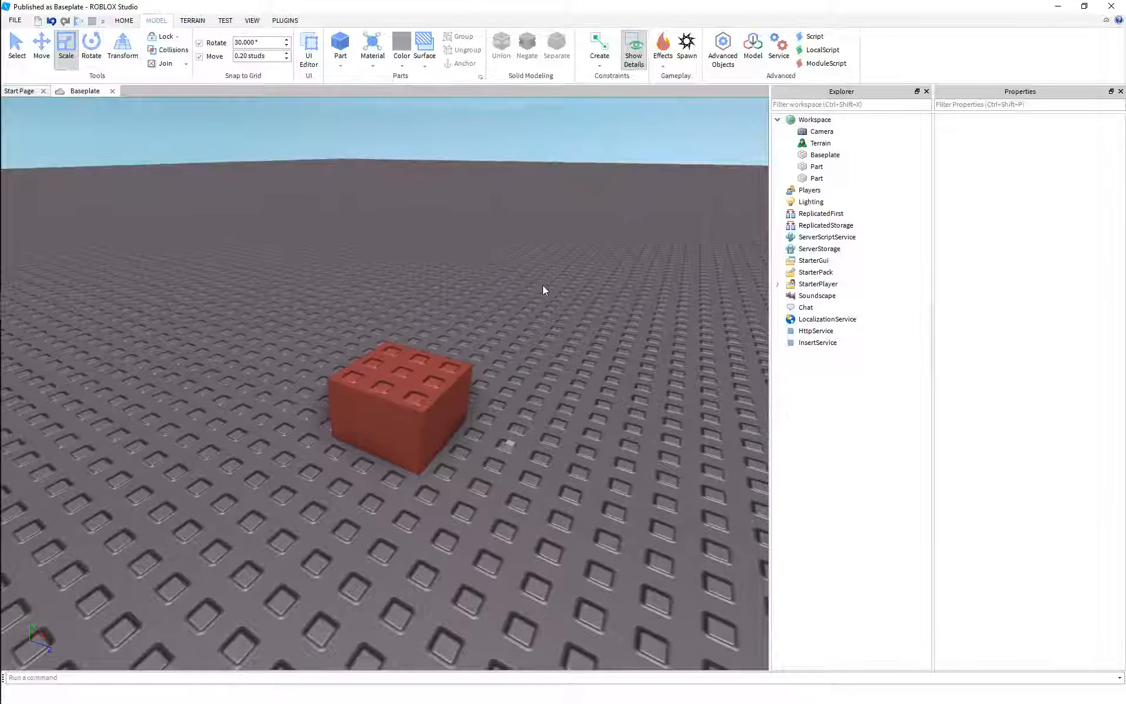
Step: Reselect the larger part and set its BrickColor to Dark green
scroll(543, 285, "up", 5)
left_click(503, 317)
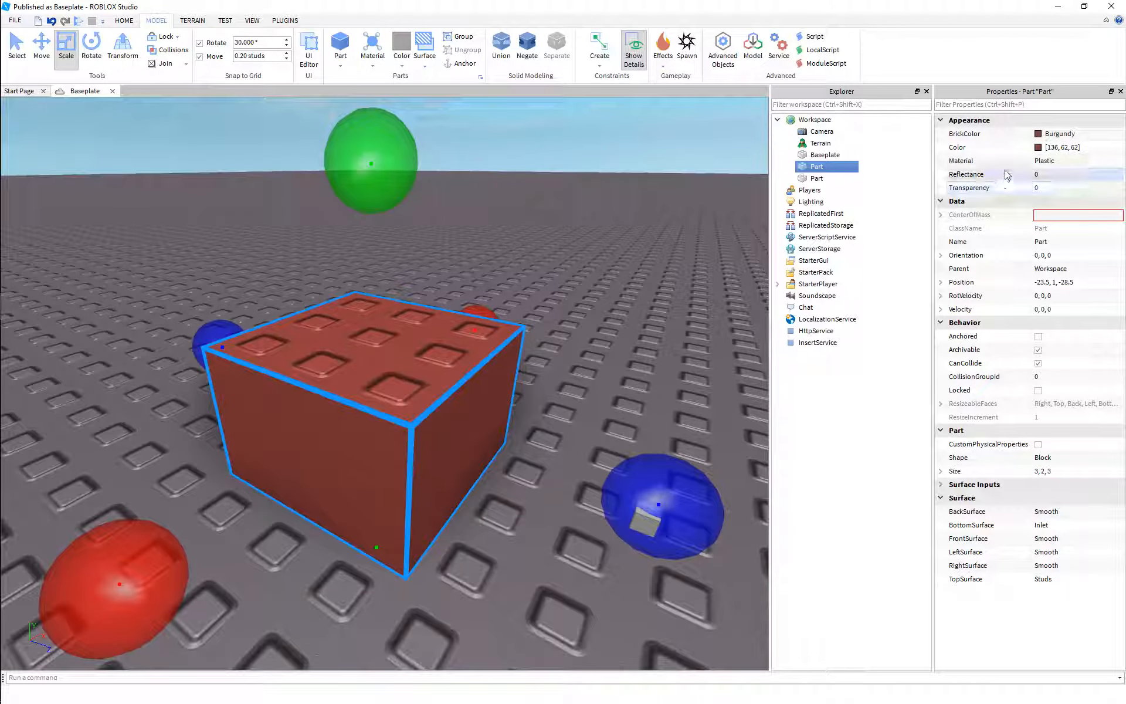
left_click(1056, 134)
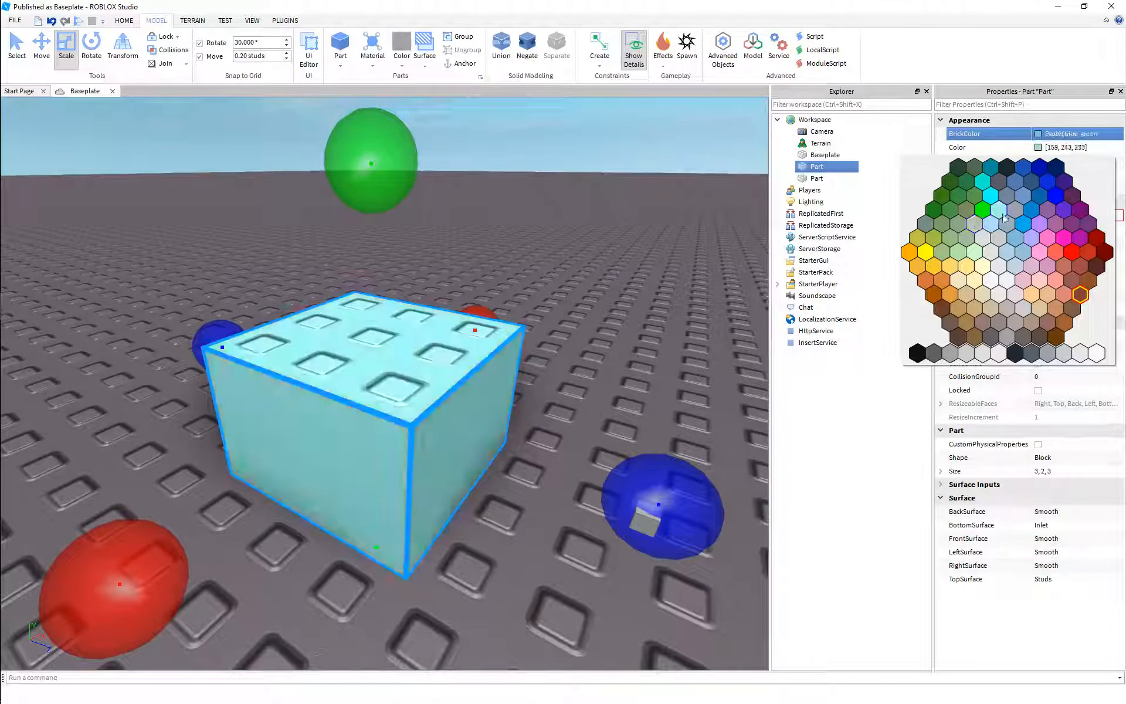
left_click(975, 196)
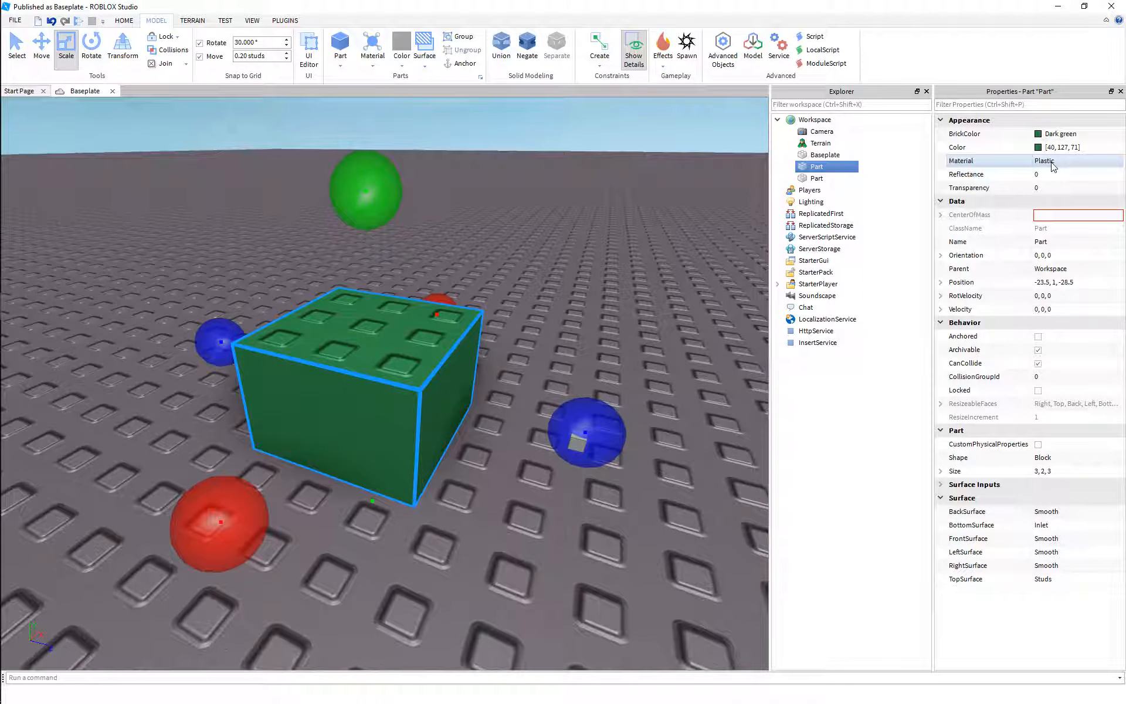
Step: Set the larger part's Material to Grass
left_click(1053, 161)
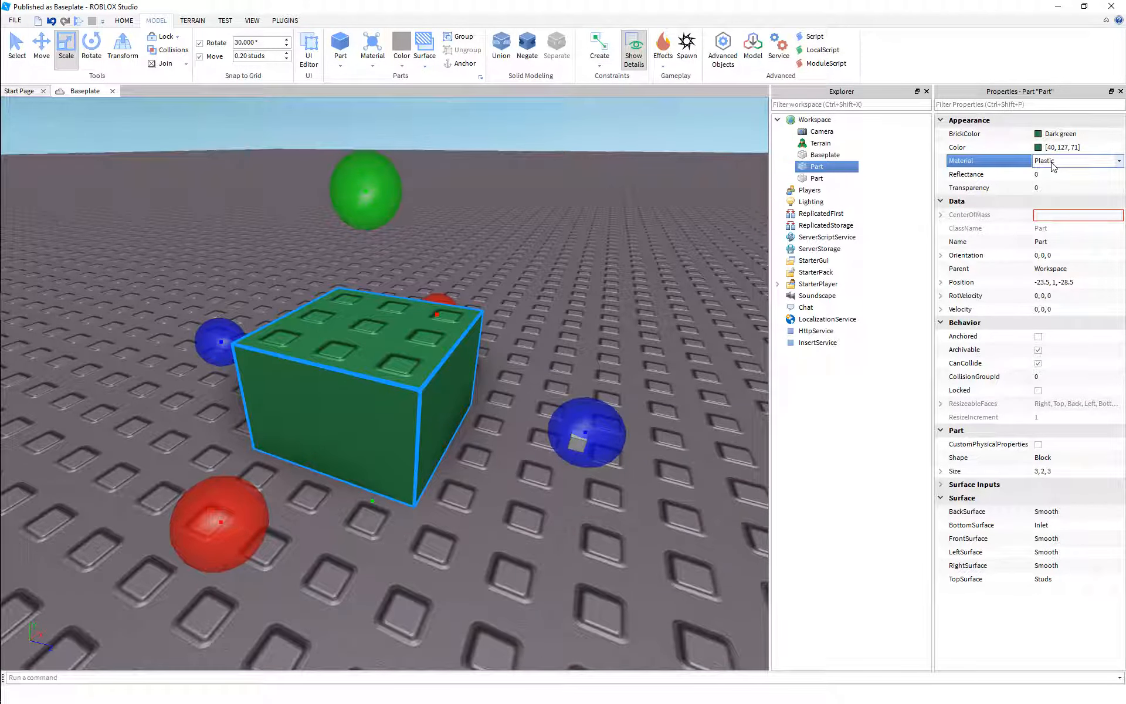
left_click(1054, 163)
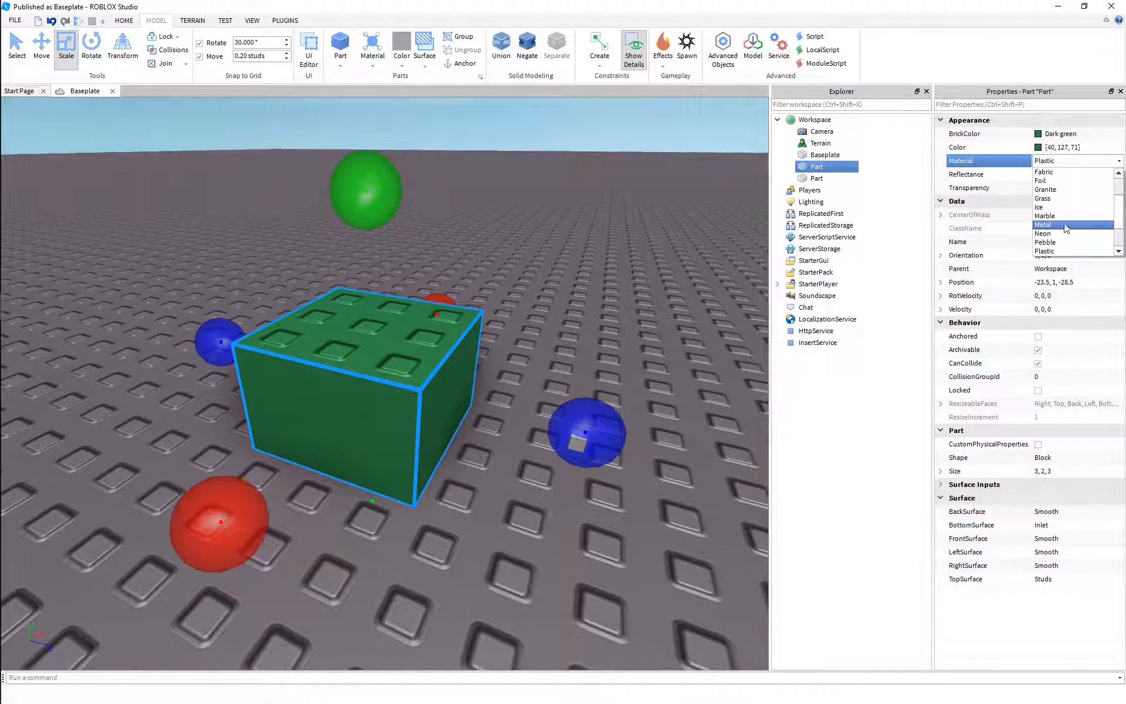
scroll(1063, 229, "down", 2)
scroll(1063, 229, "up", 2)
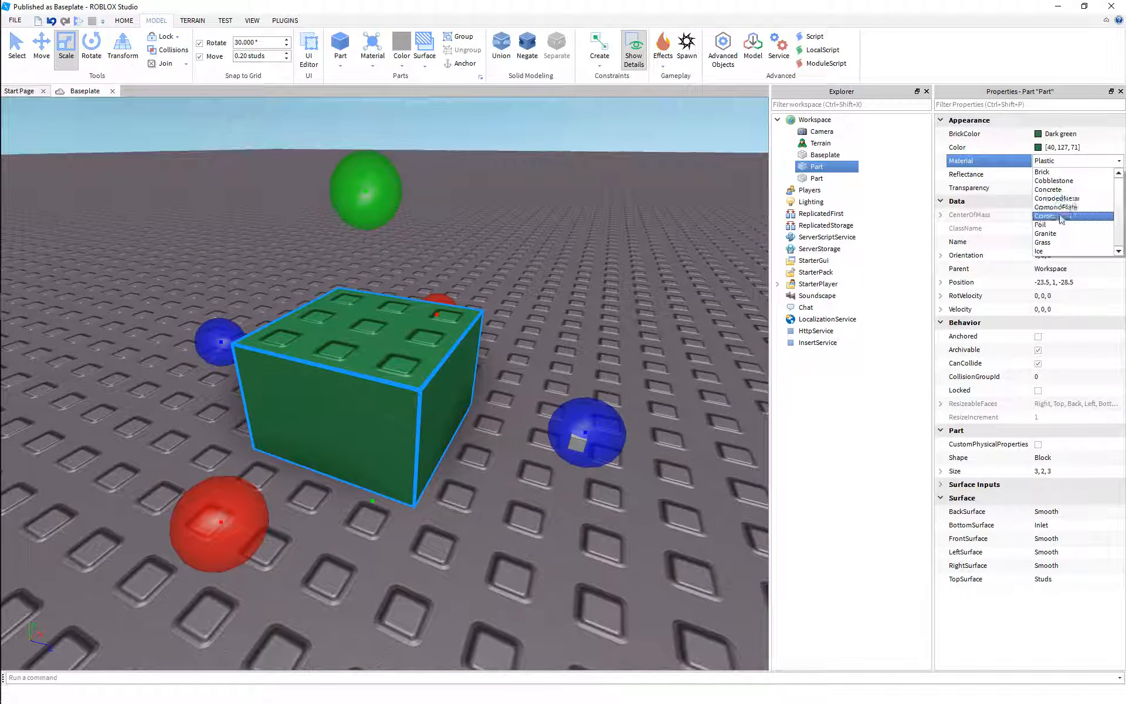
left_click(1049, 189)
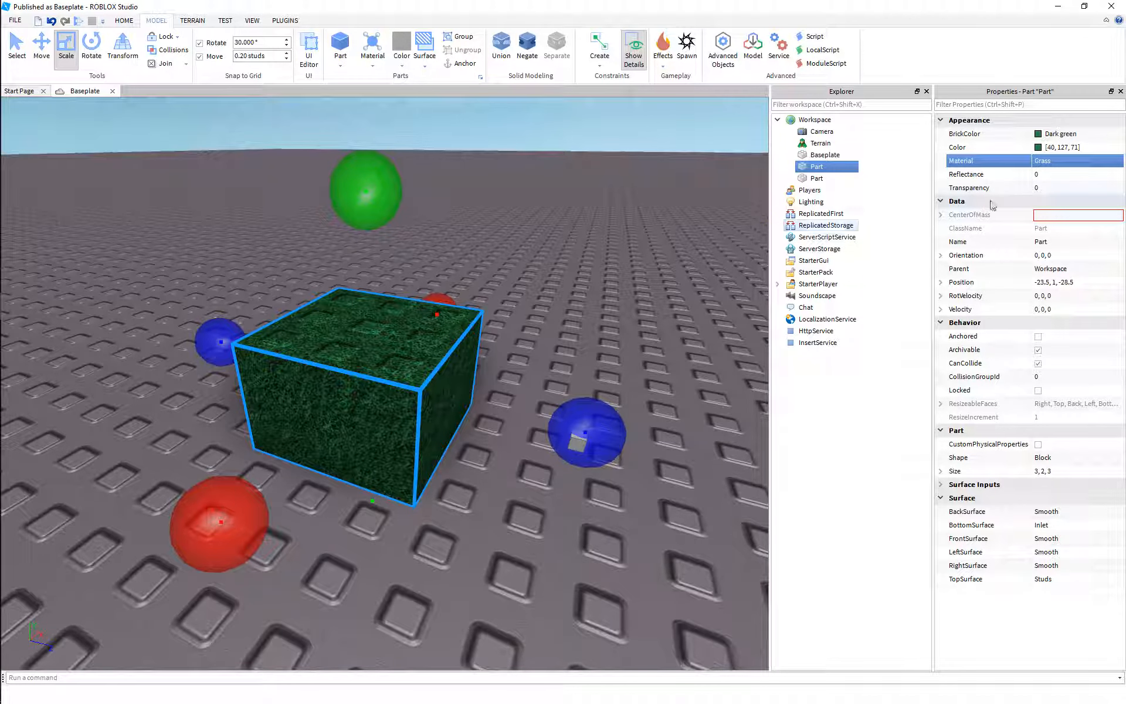
Step: Try a Reflectance of about 0.23 on the grass part and change its Material to SmoothPlastic
left_click(1056, 175)
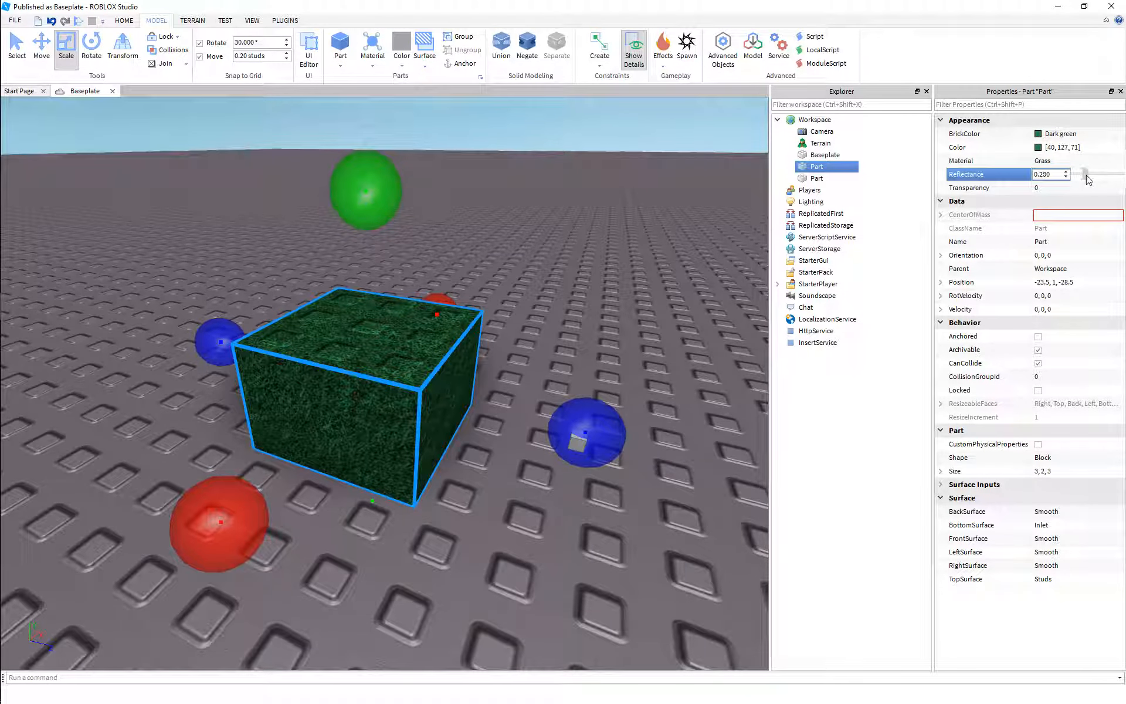
left_click(1056, 161)
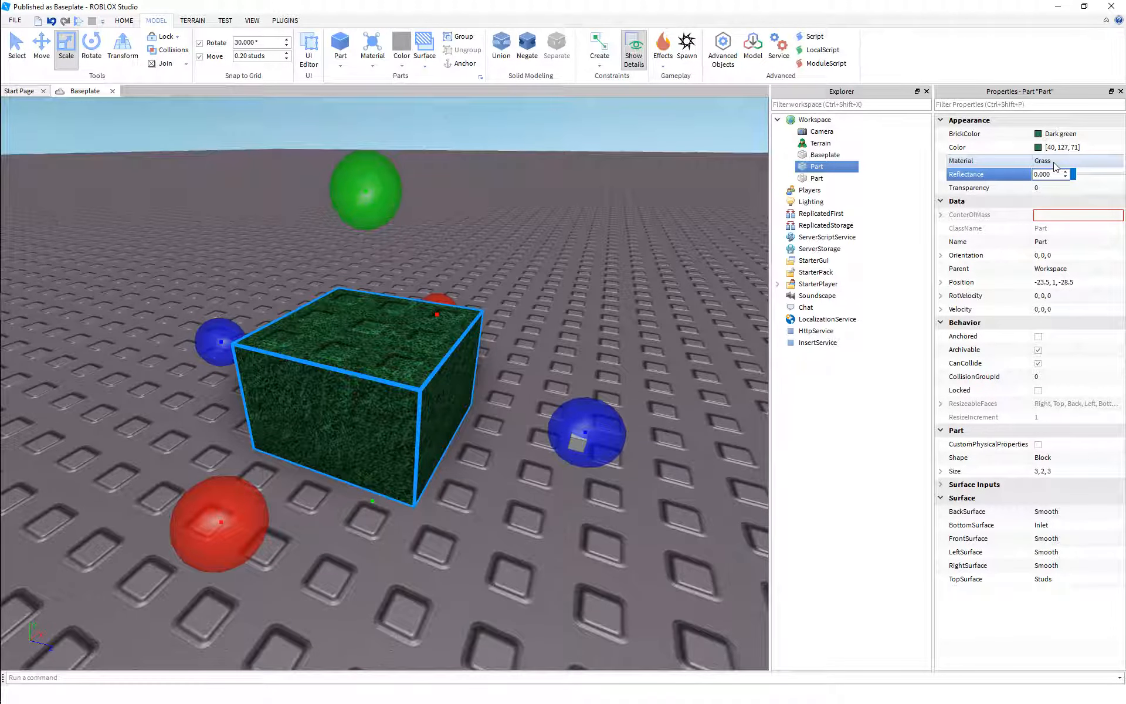
left_click(1056, 161)
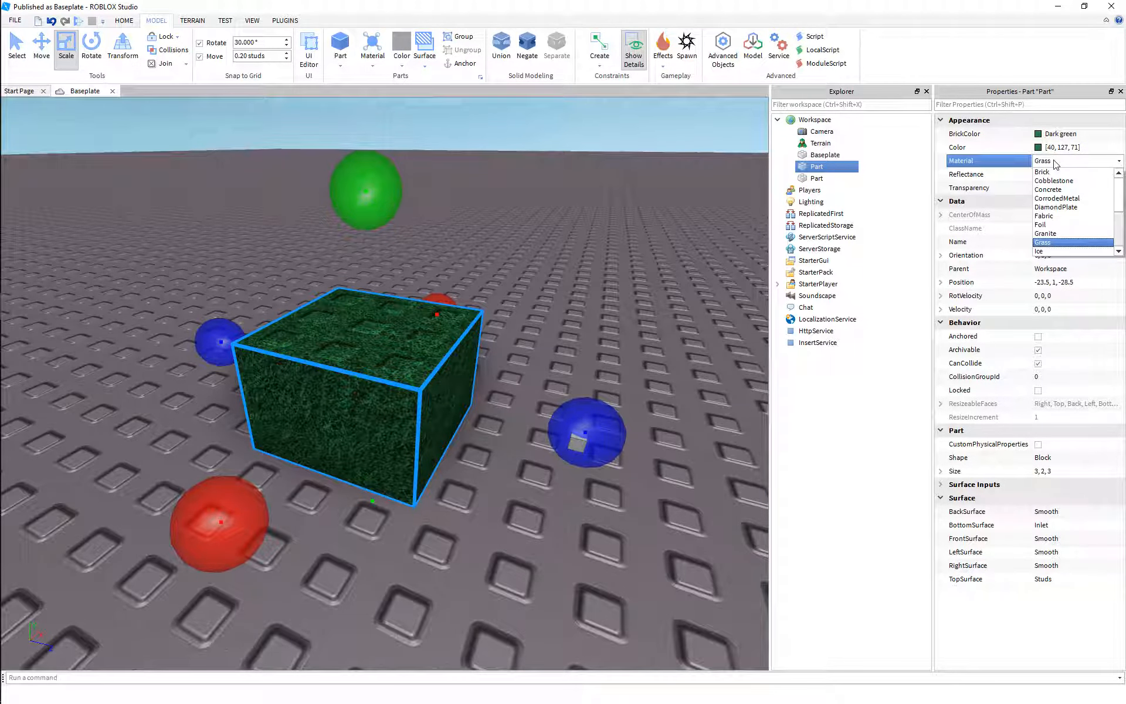
scroll(1066, 234, "down", 4)
left_click(1056, 234)
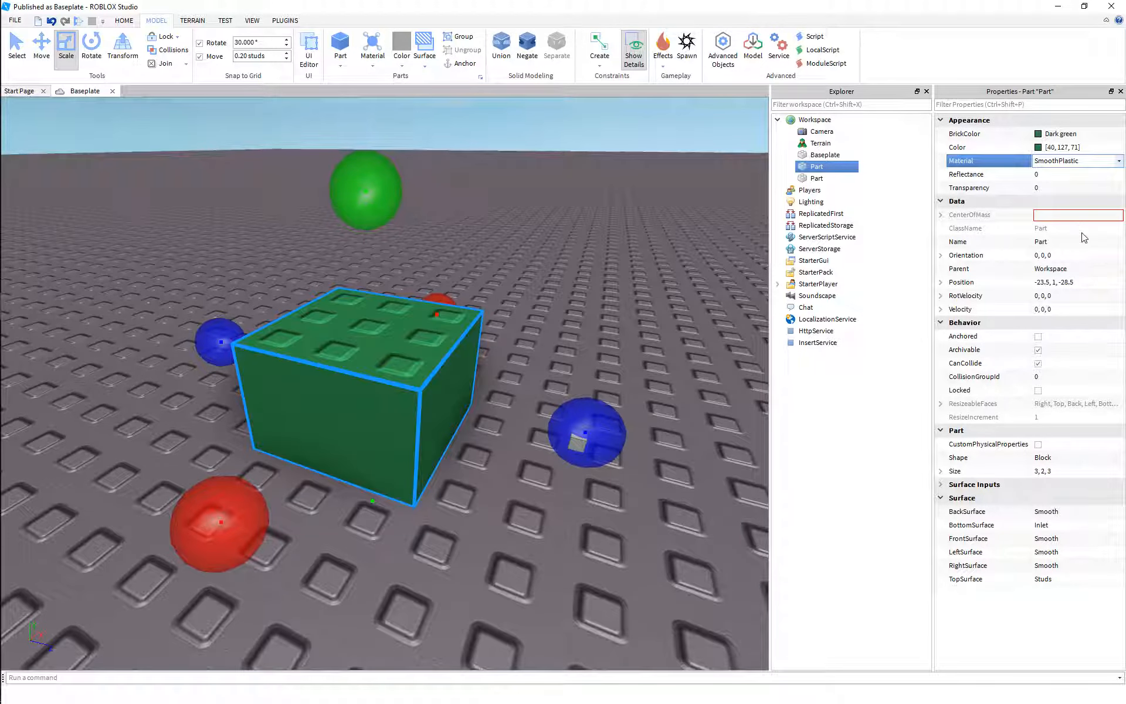
Step: Set the larger part's Reflectance to 1 and examine the reflective surface from several angles
left_click(1062, 175)
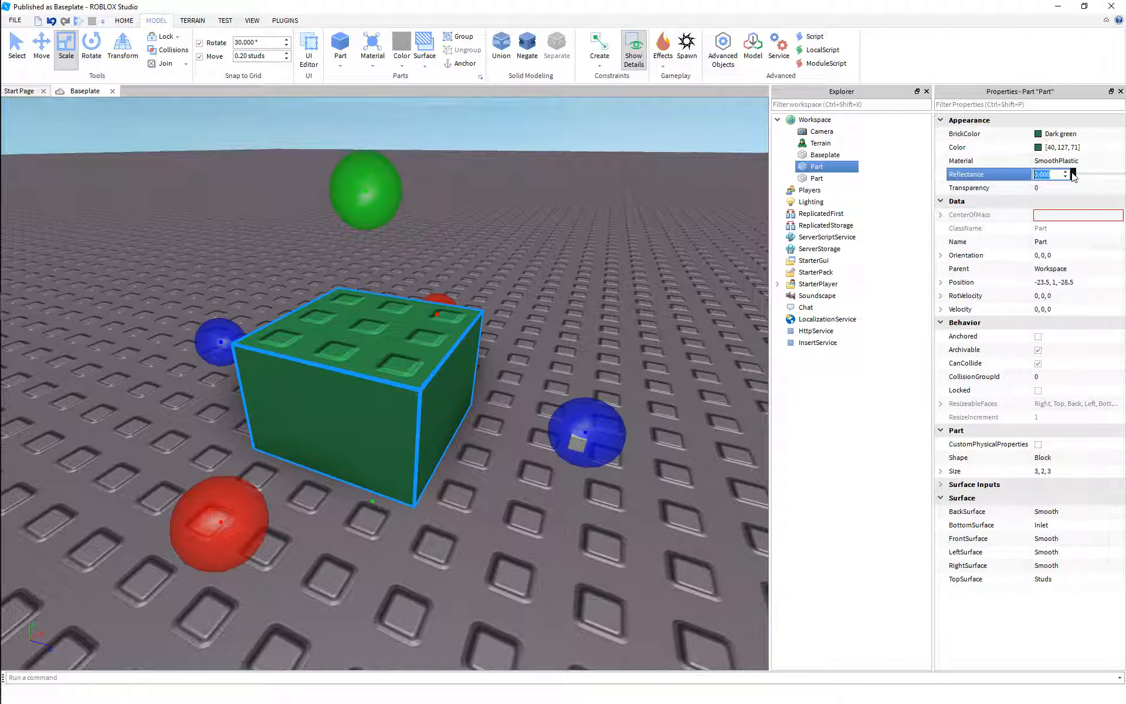
left_click_drag(1073, 174, 1124, 179)
scroll(538, 336, "down", 4)
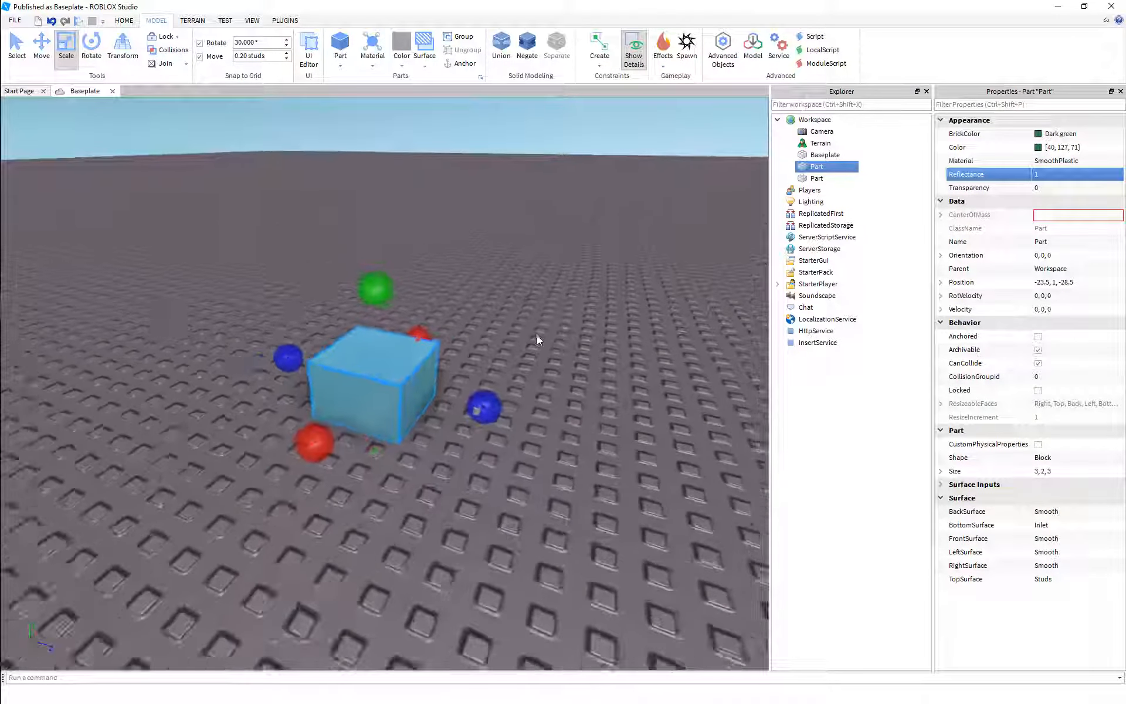
right_click_drag(537, 336, 537, 336)
scroll(537, 336, "up", 4)
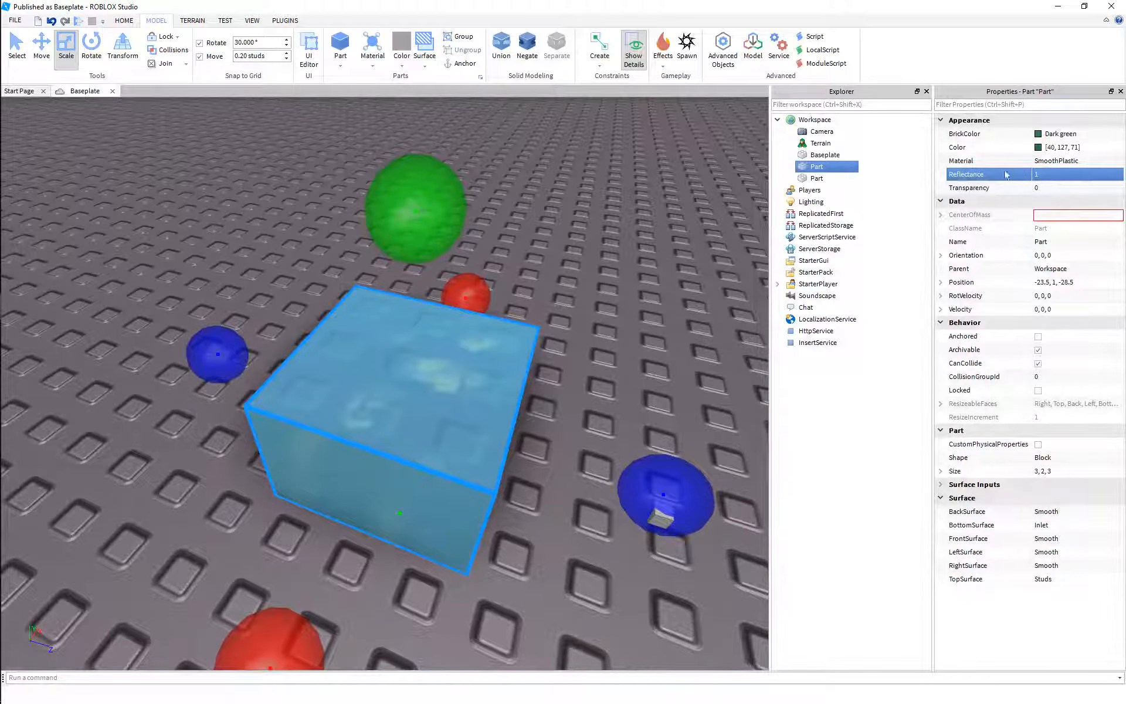
scroll(442, 382, "down", 4)
scroll(442, 382, "up", 5)
right_click_drag(442, 382, 443, 382)
Step: Change the reflective part's Material to Plastic
left_click(1068, 160)
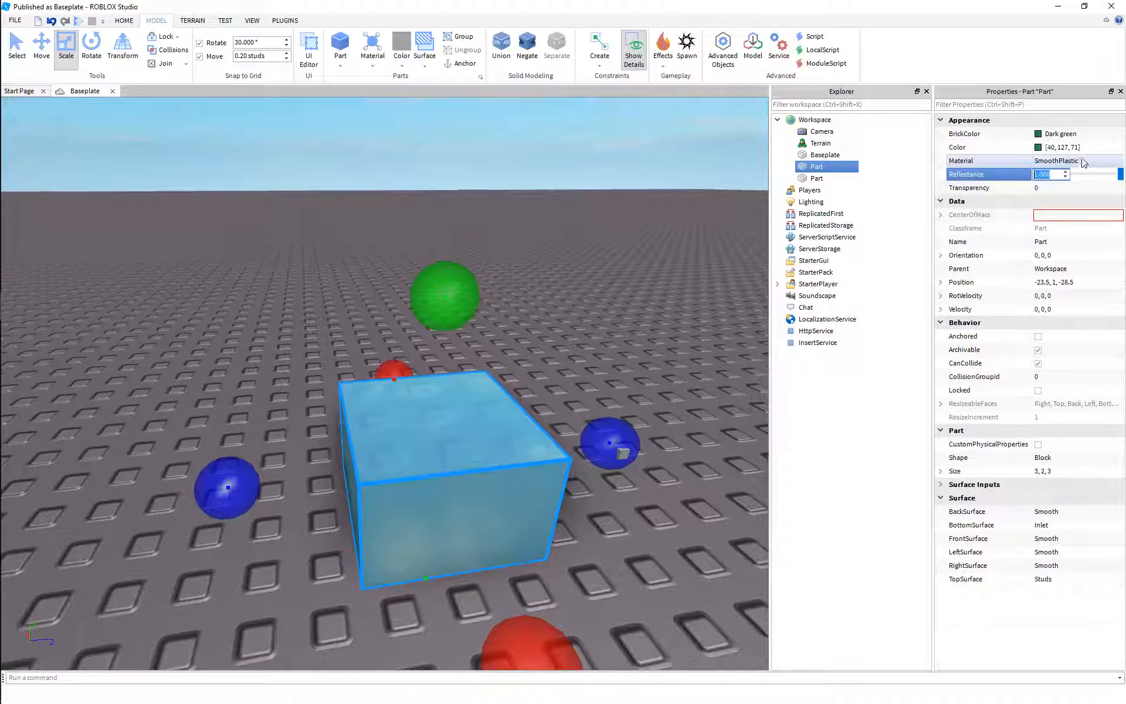
left_click(1073, 161)
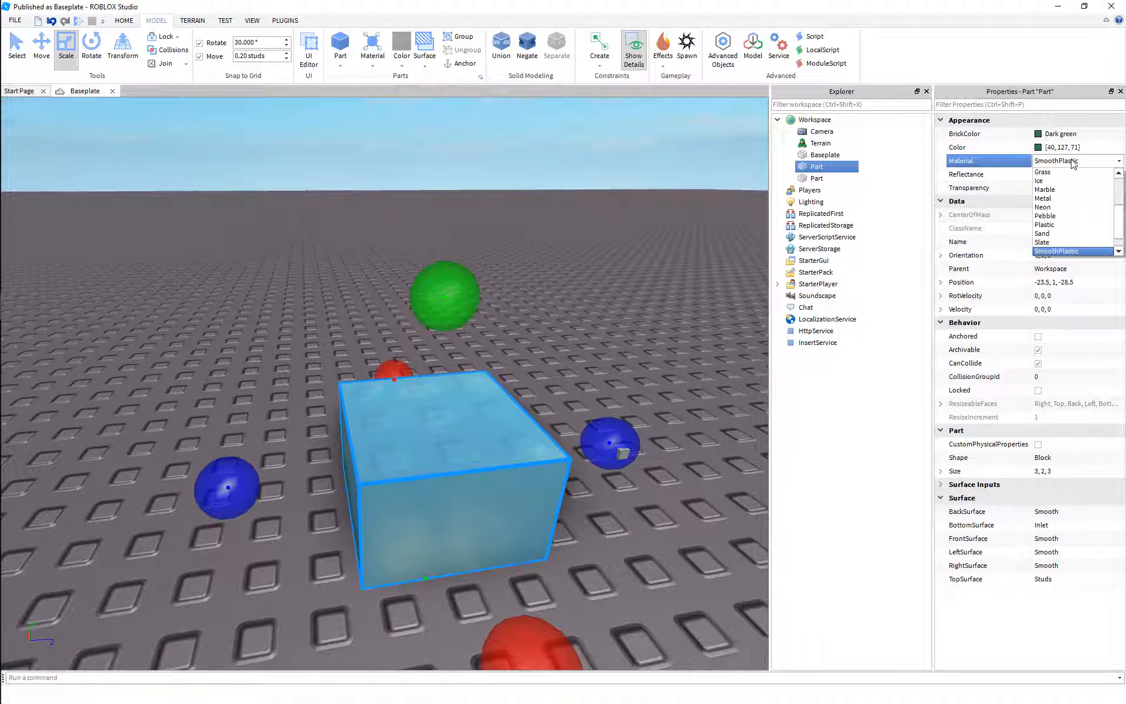
left_click(1066, 225)
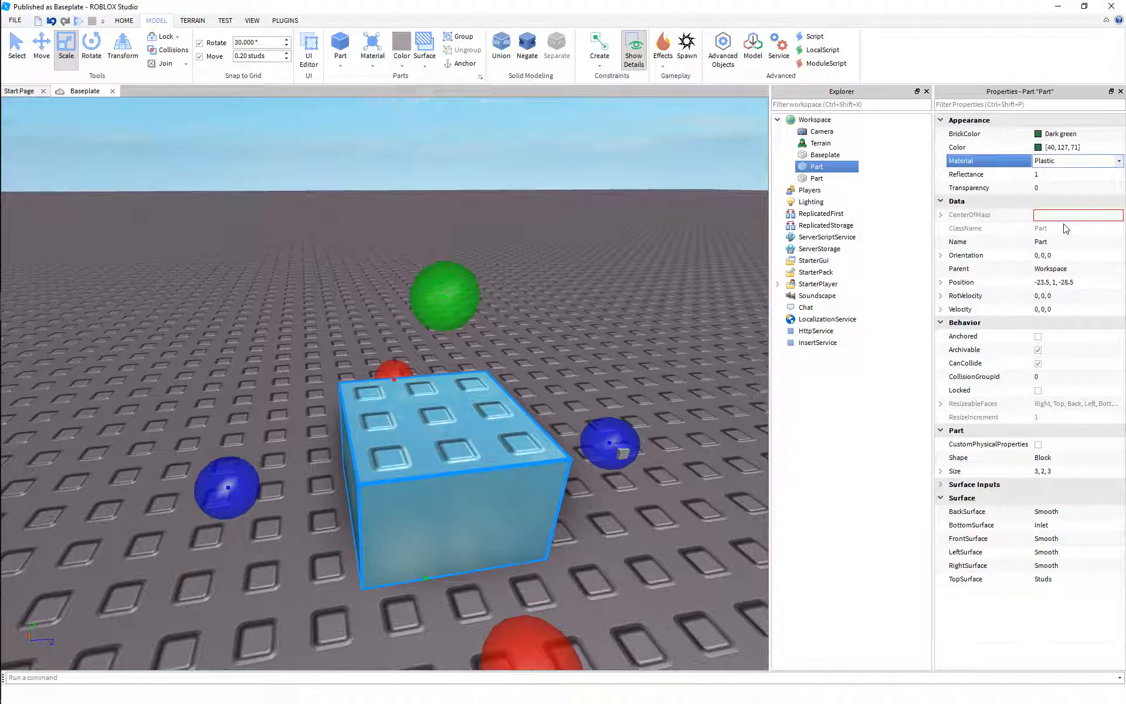
Step: Set the larger part's Material to Grass and its Reflectance to 0
left_click(1082, 162)
scroll(1065, 229, "up", 3)
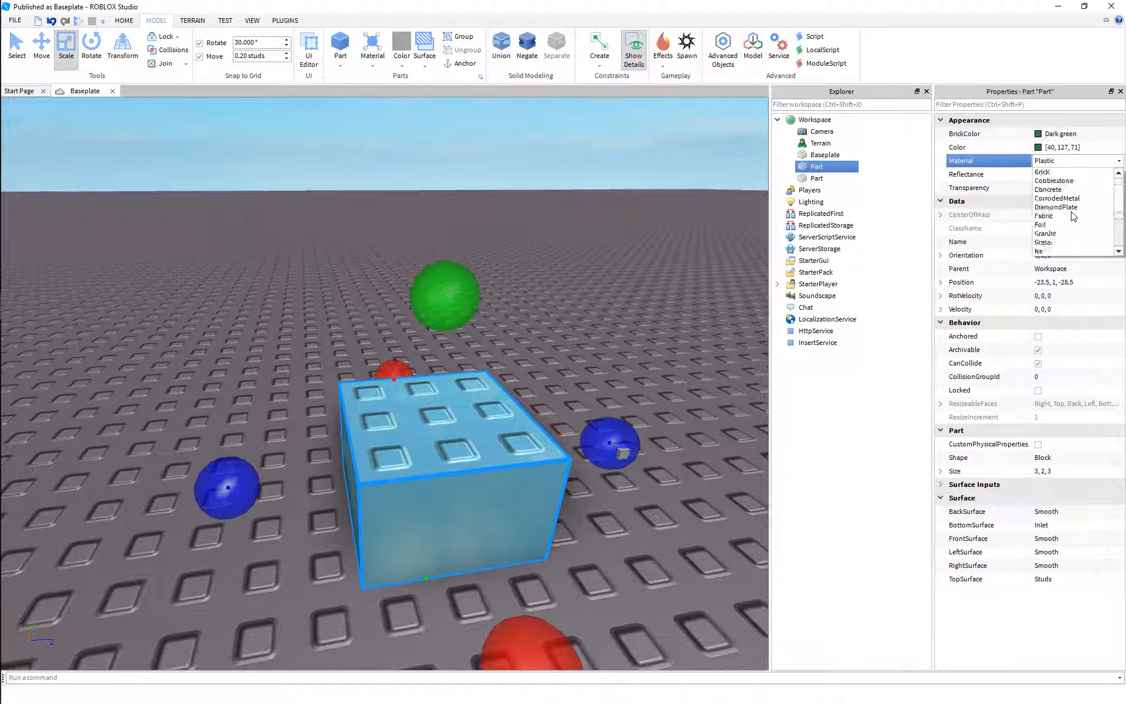
left_click(1056, 243)
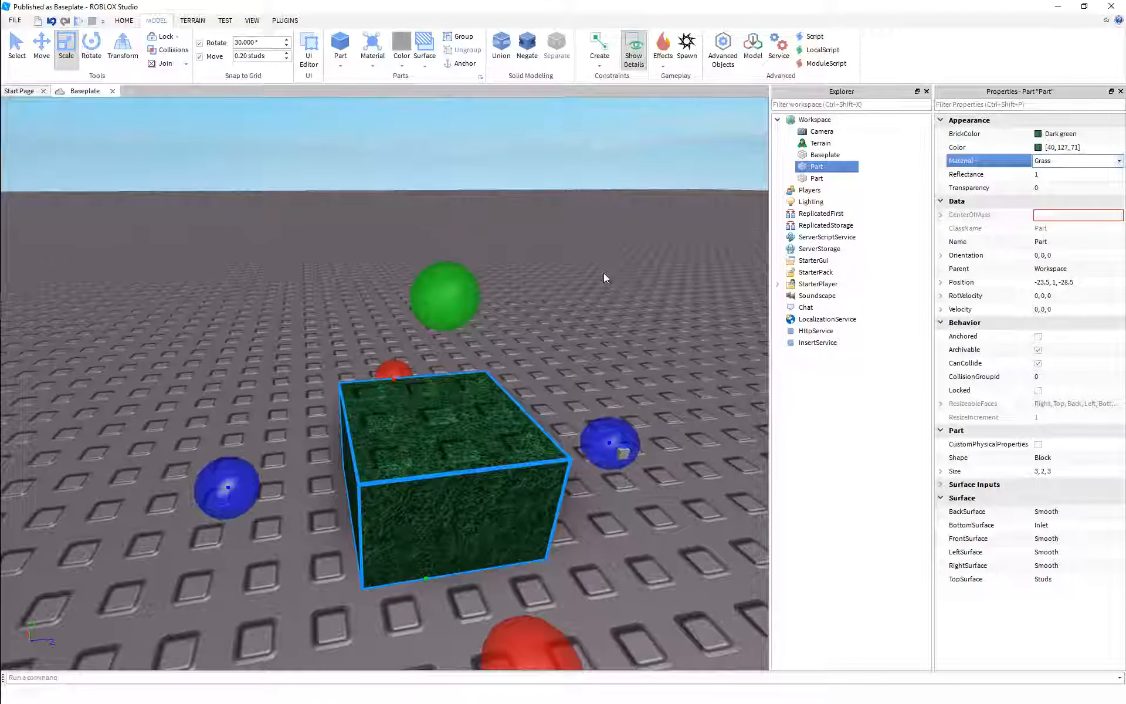
right_click_drag(604, 274, 603, 274)
left_click(1068, 174)
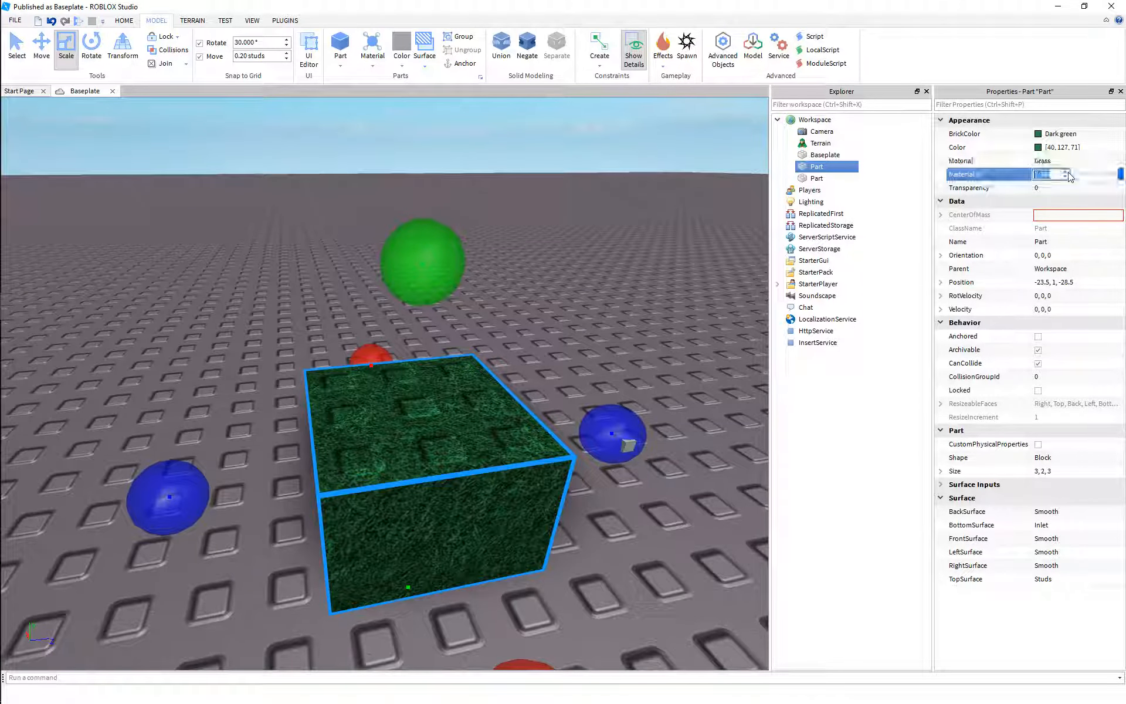
key("Return")
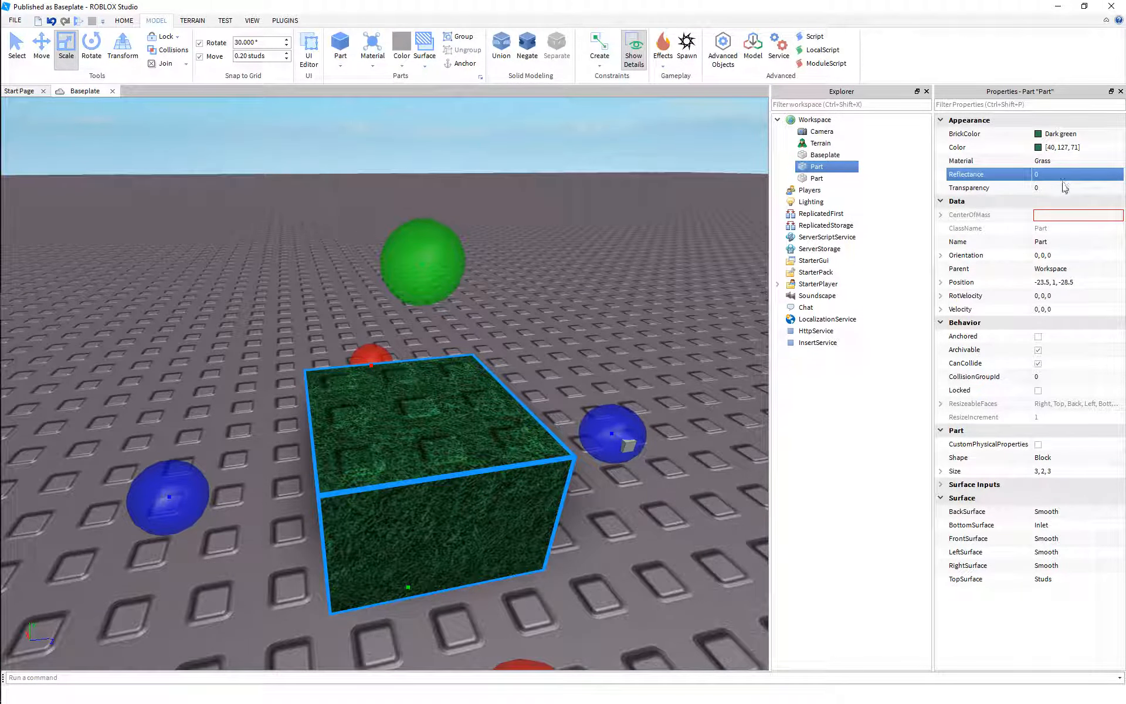
Step: Try out the grass part's Transparency, return it to 0, and inspect the part unselected
left_click(1061, 189)
mouse_move(1073, 188)
left_mouse_down()
mouse_move(1120, 189)
mouse_move(1071, 189)
left_mouse_up()
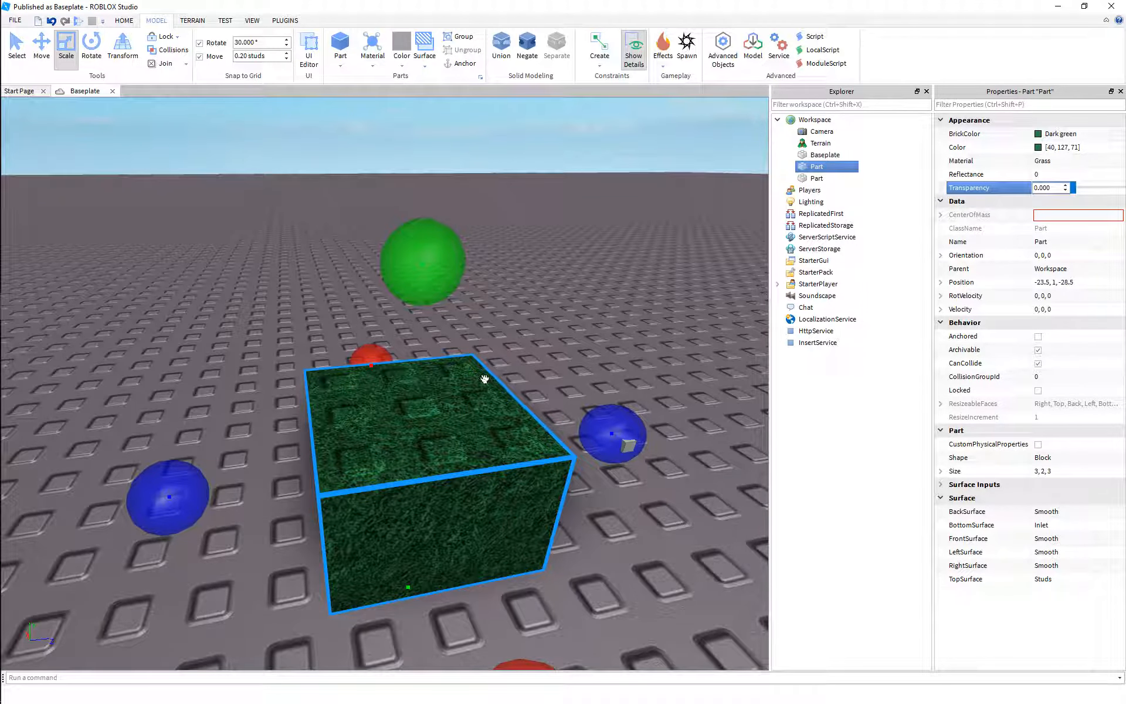
left_click(519, 339)
scroll(518, 339, "down", 3)
right_click_drag(518, 339, 519, 339)
scroll(519, 340, "up", 3)
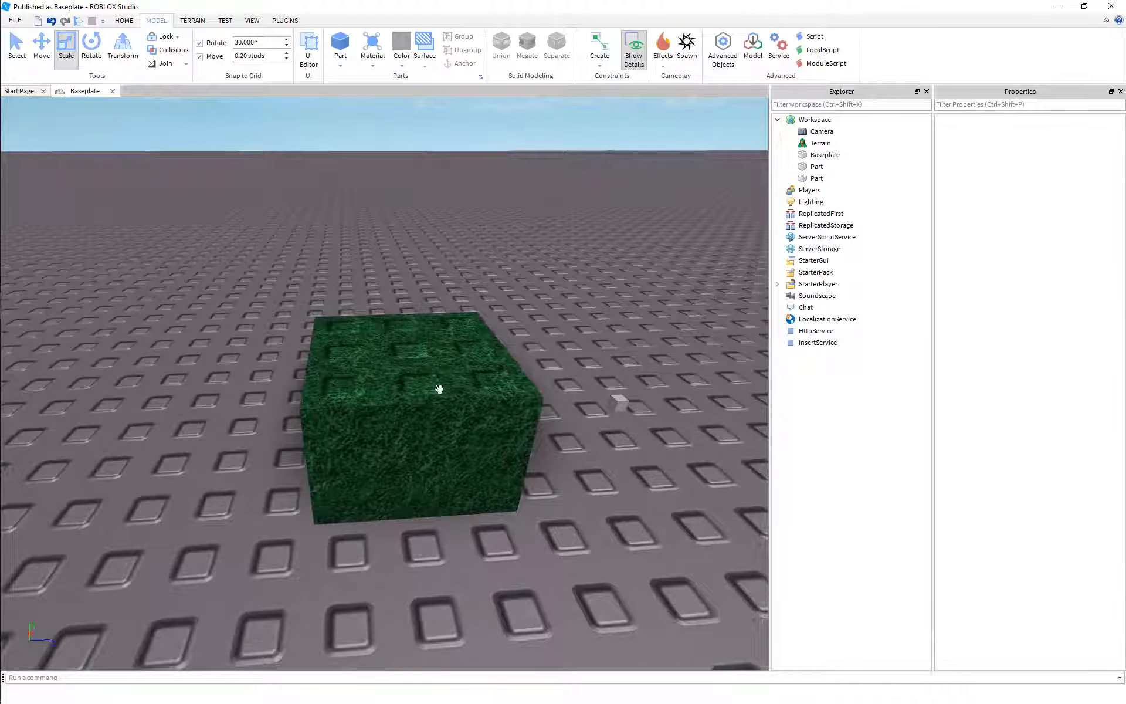
Step: Select the grass part and rename it GrassPart
left_click(440, 389)
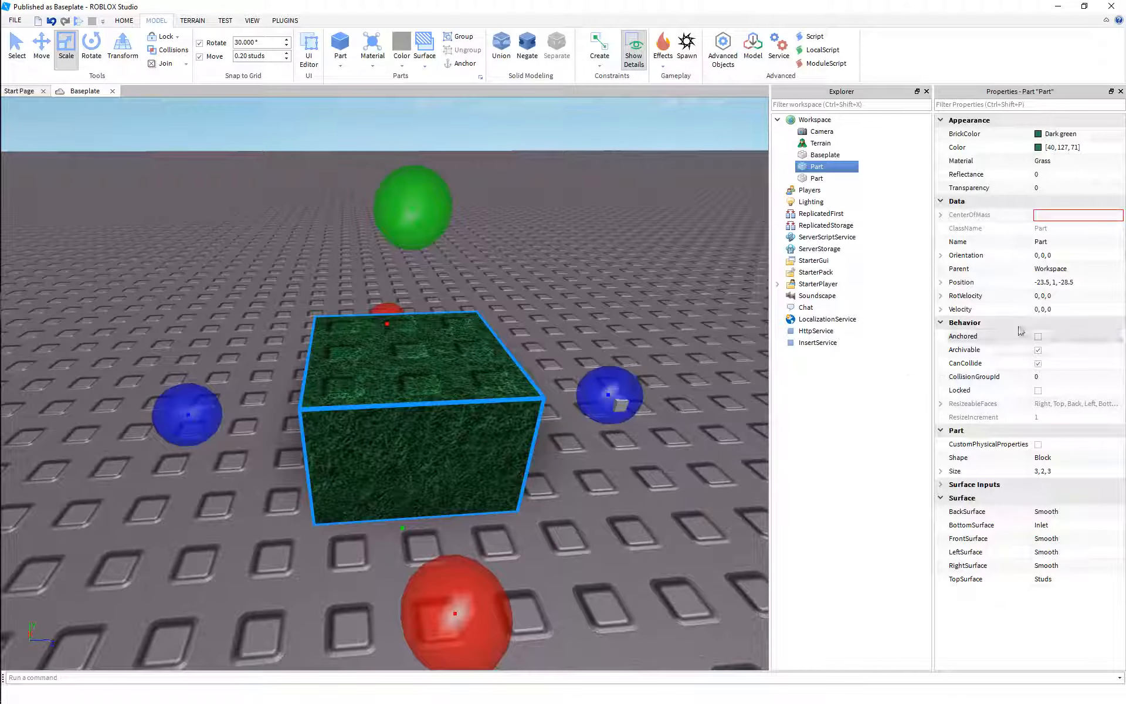
left_click(1067, 242)
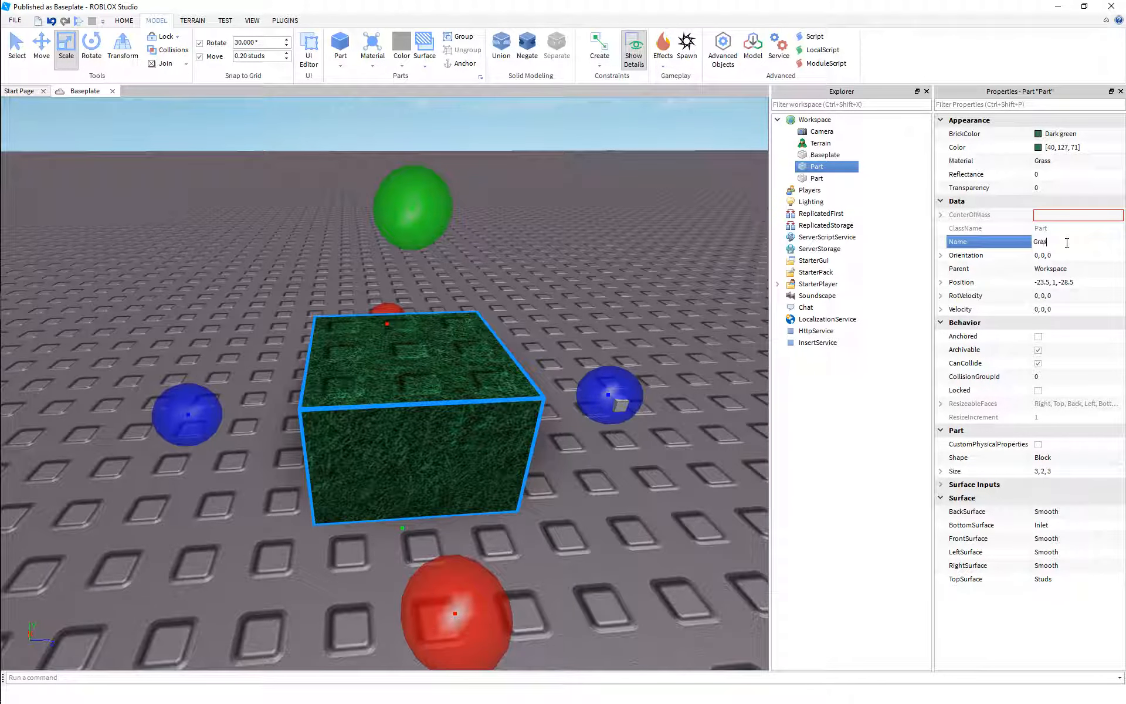
type("GrassPart")
key("Return")
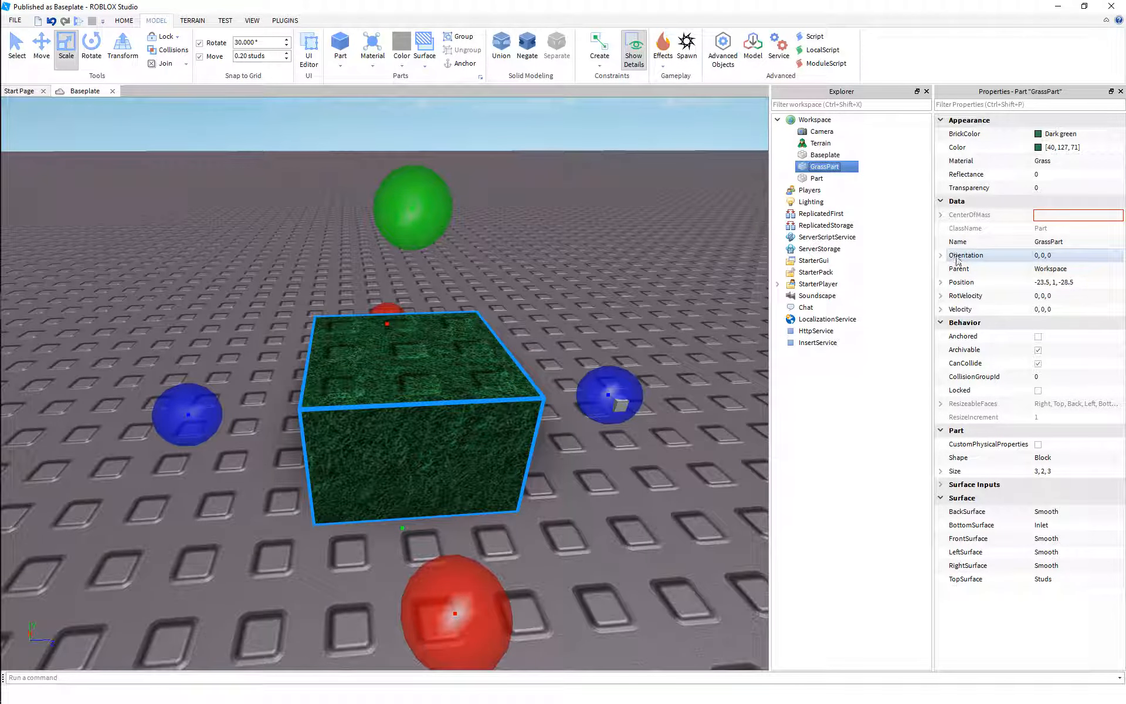
Step: Examine GrassPart's Orientation and Position values
left_click(1054, 258)
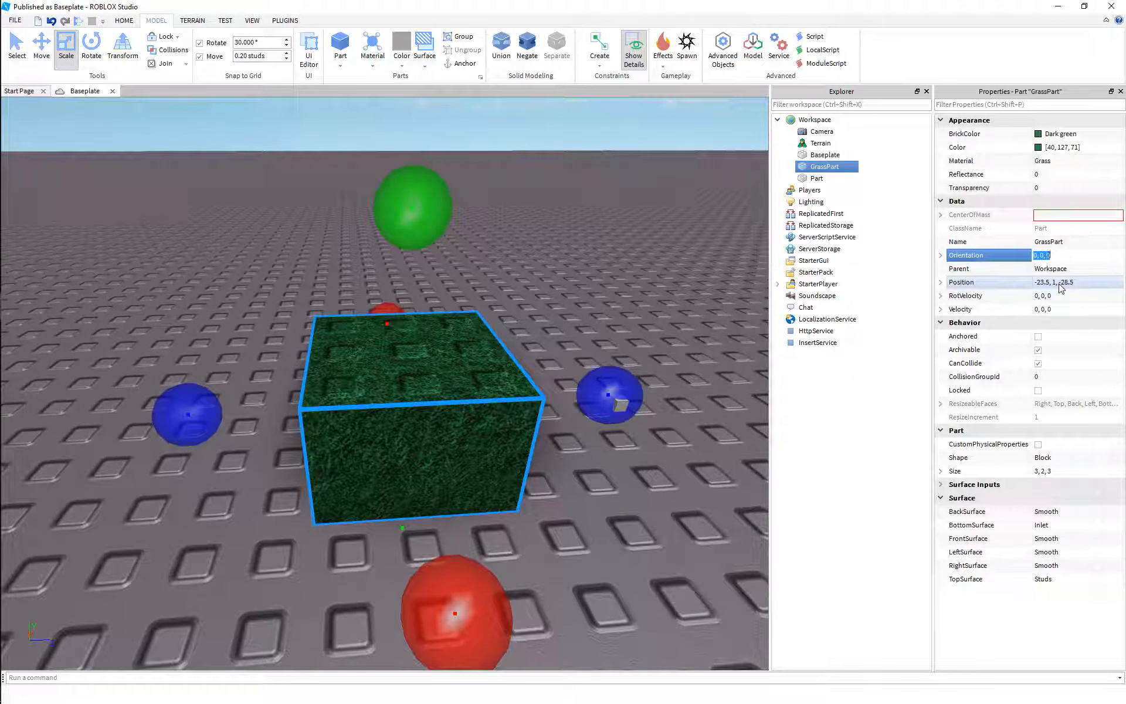
left_click(1060, 284)
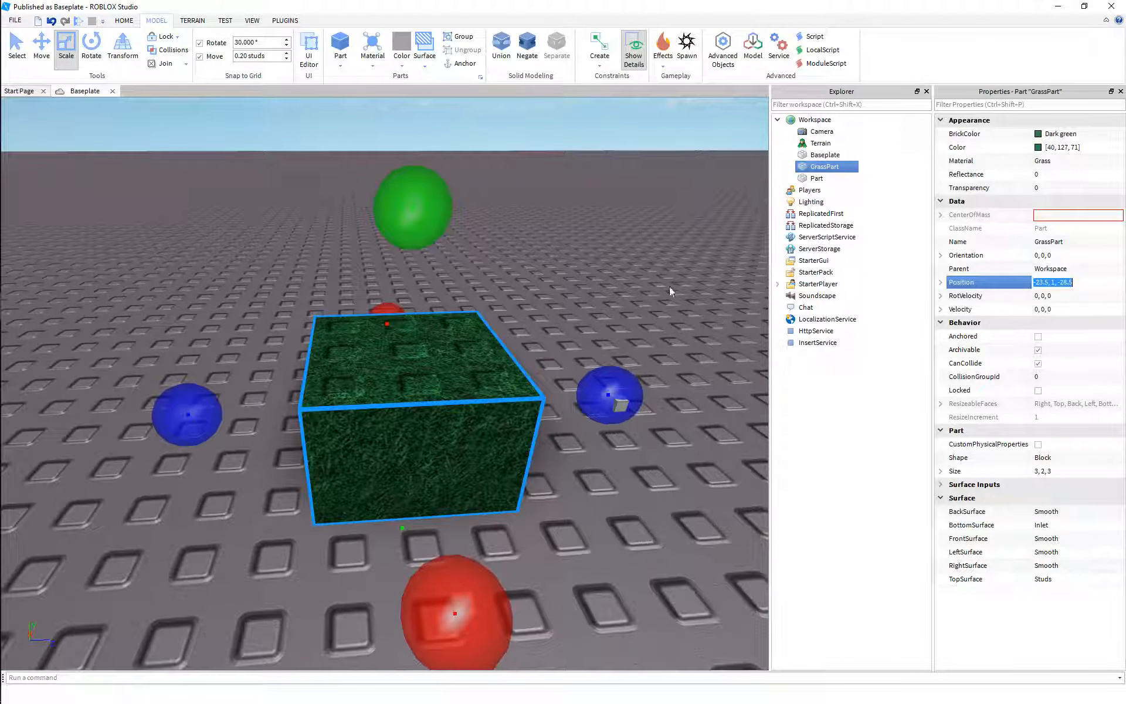
Step: Set GrassPart's Parent to the small Part and show it nested beneath that part in the object tree
left_click(1073, 268)
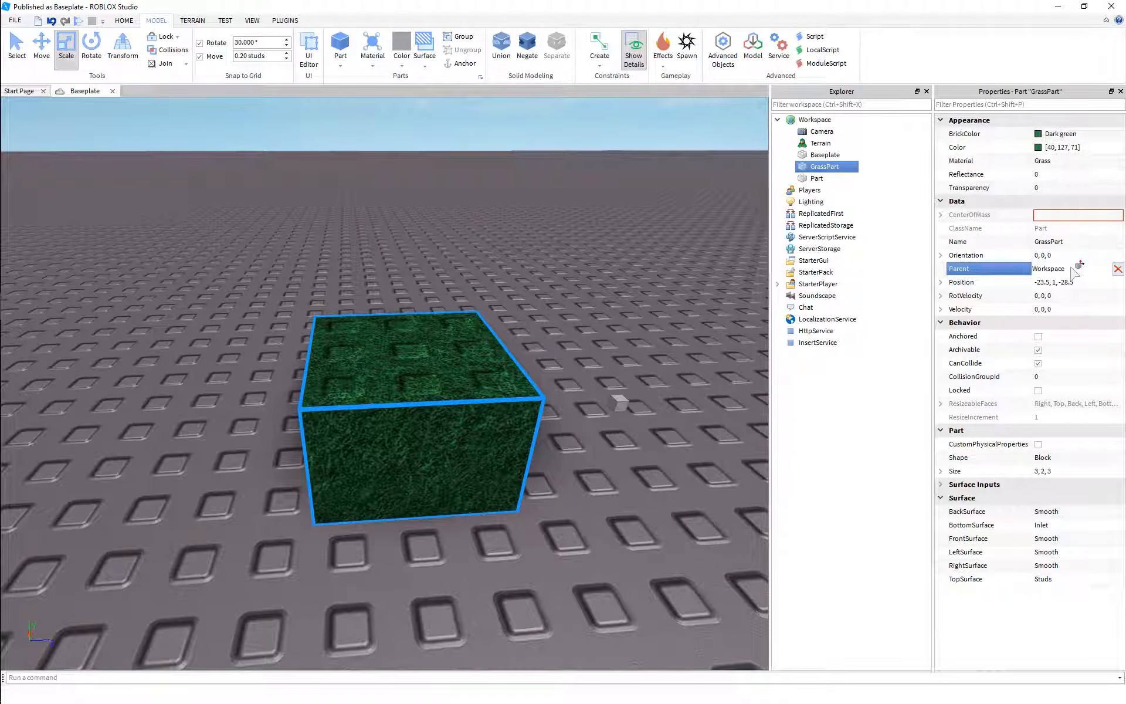
left_click(827, 178)
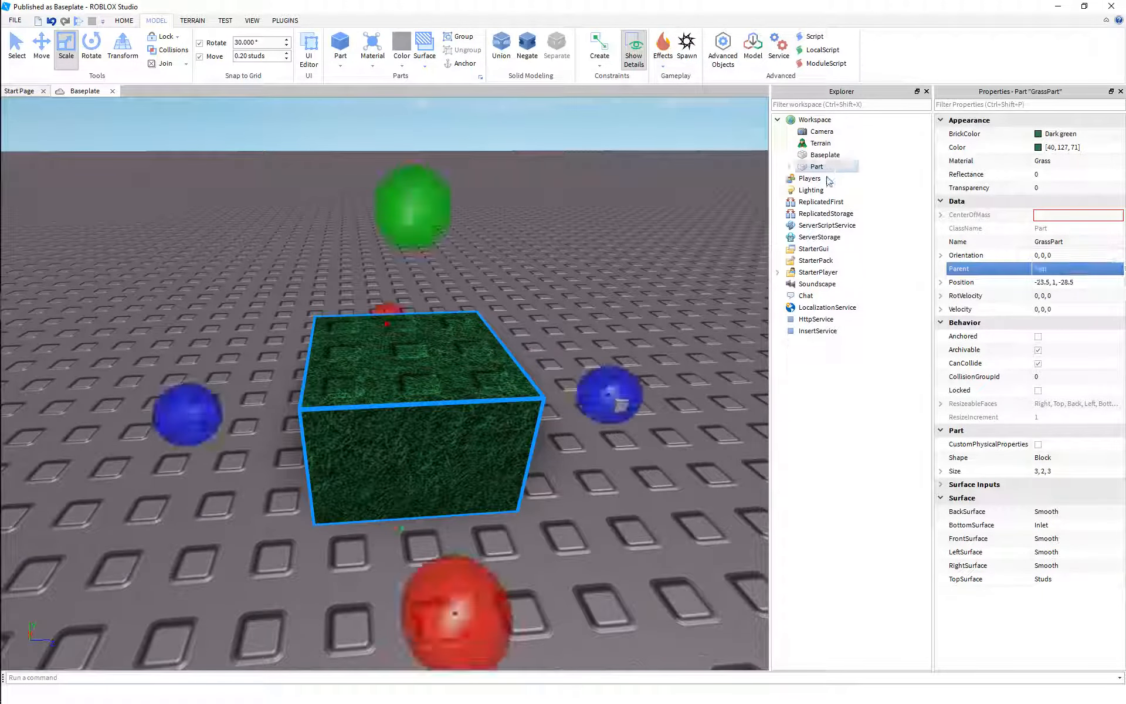
left_click(814, 168)
key("f")
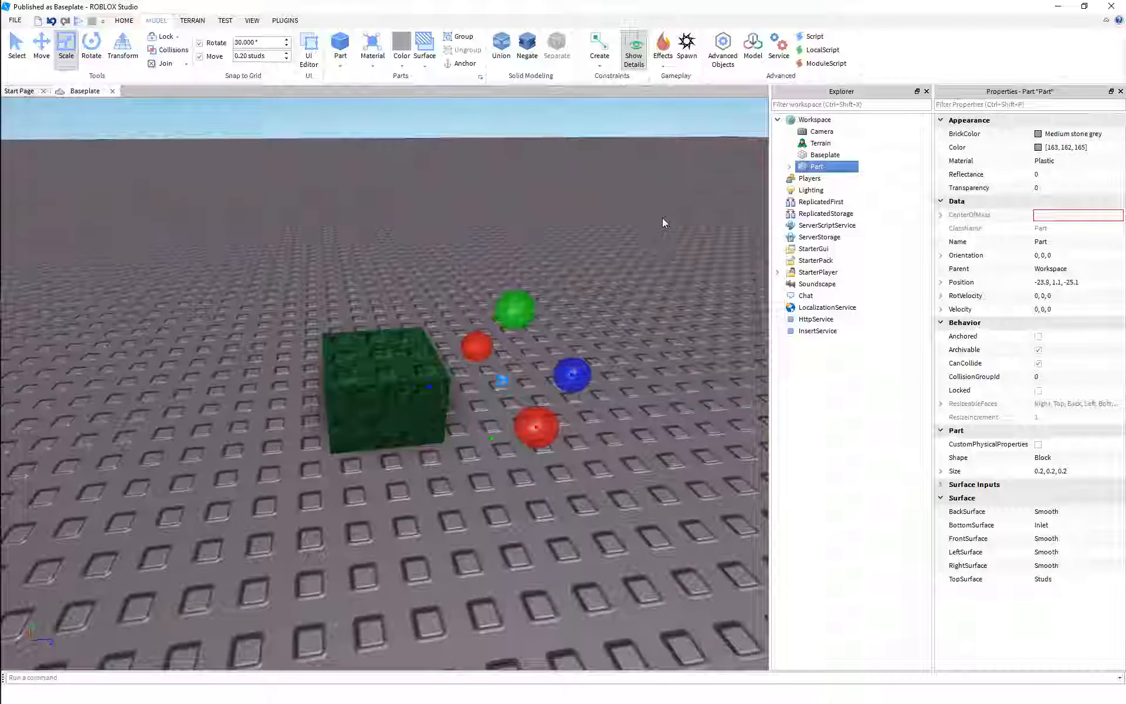
left_click(789, 167)
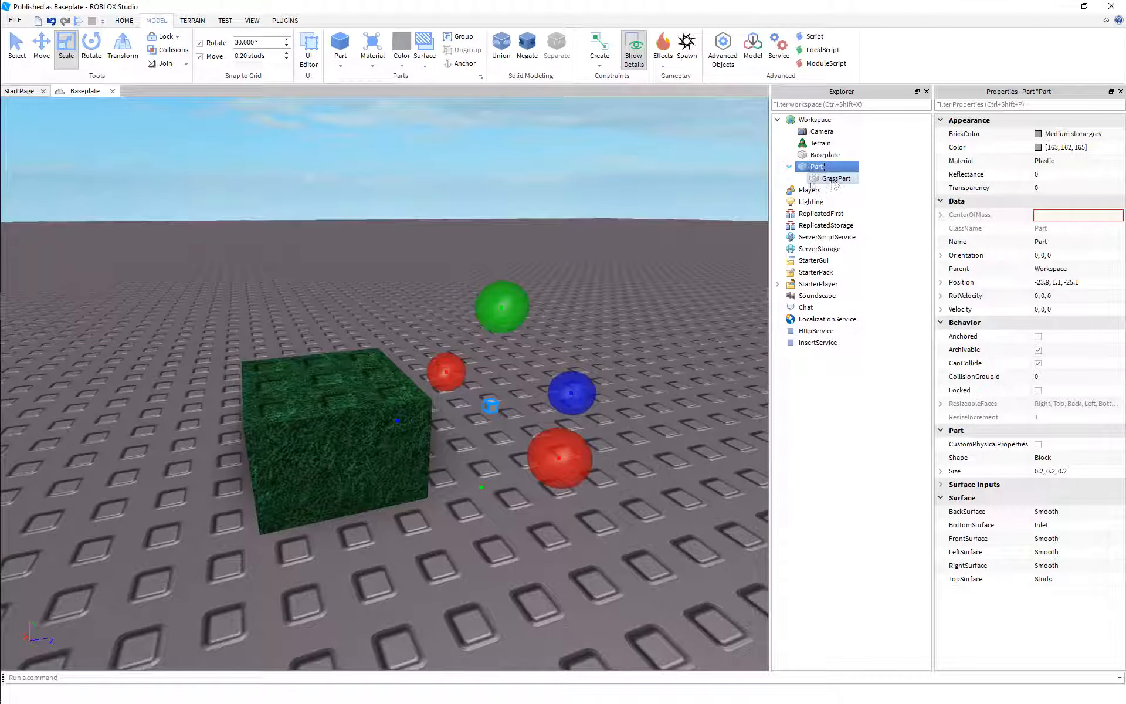
Step: Move GrassPart back directly under Workspace and deselect it
left_click_drag(820, 179, 814, 119)
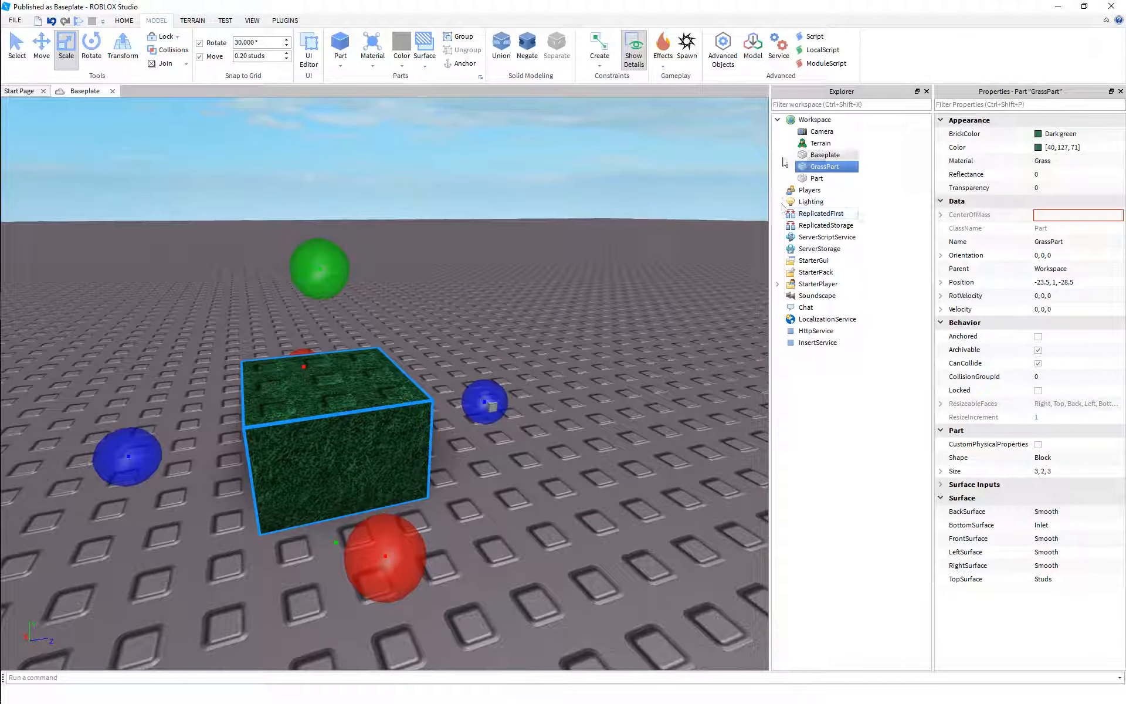
left_click(603, 245)
key("w")
right_click_drag(603, 245, 603, 245)
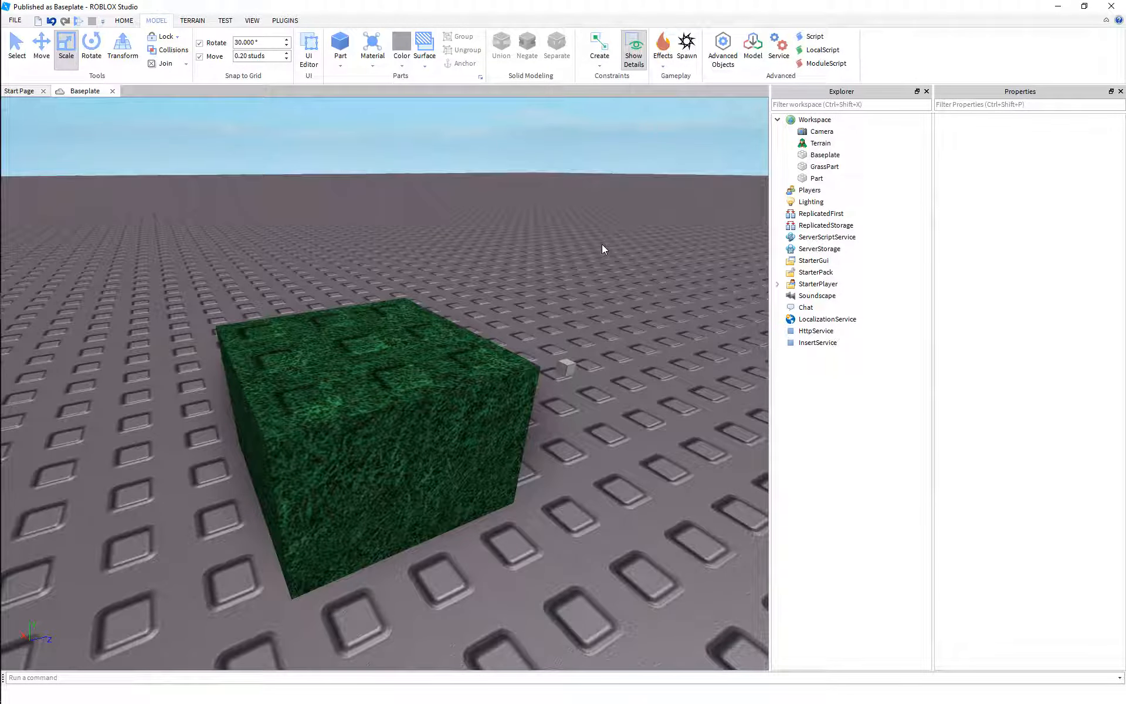
Step: Select GrassPart and turn on its Anchored property
left_click(819, 168)
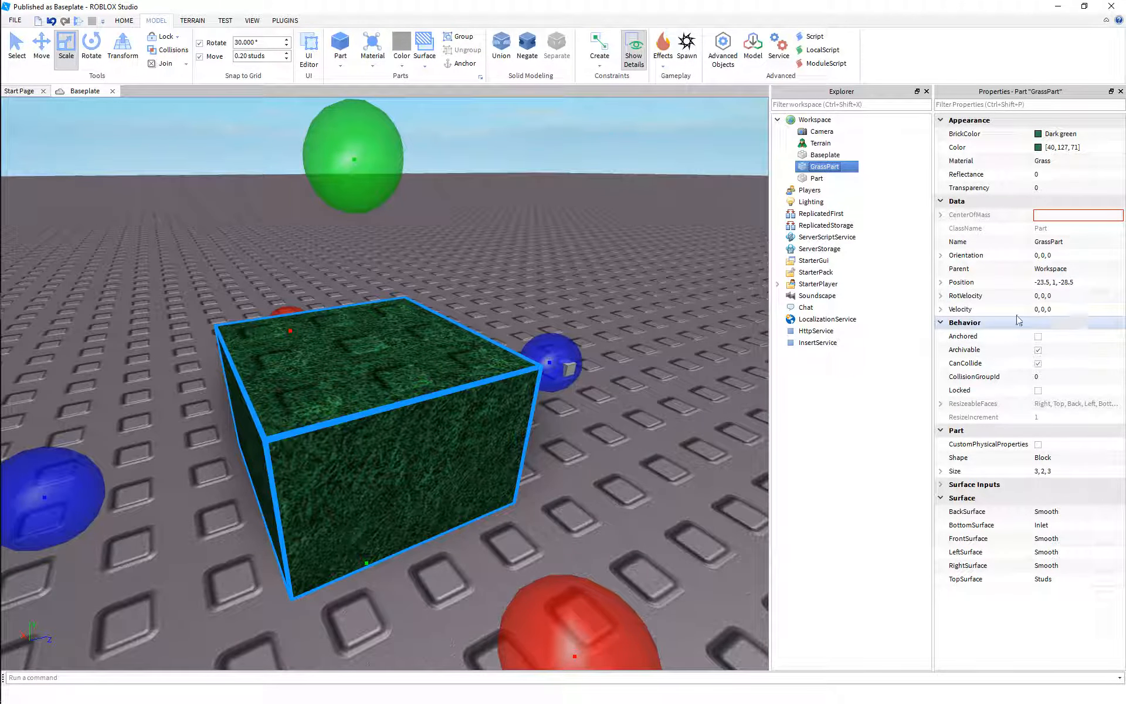
left_click(649, 320)
right_click_drag(648, 319, 646, 317)
key("w")
key("s")
left_click(475, 361)
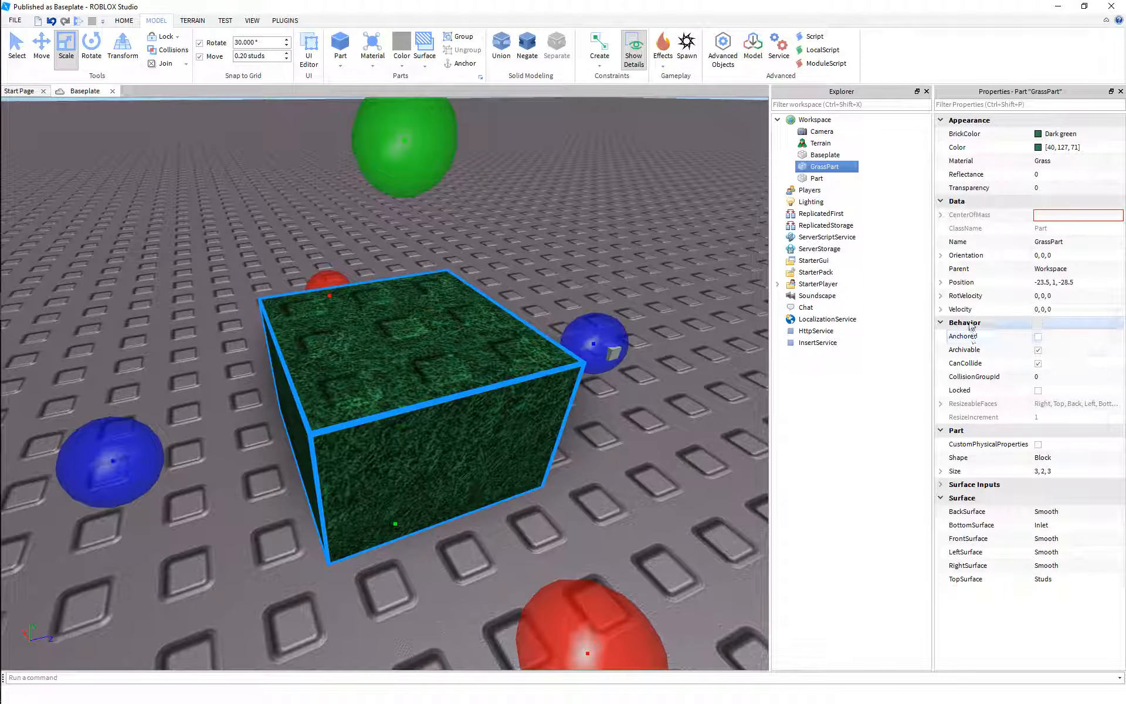
left_click(1060, 341)
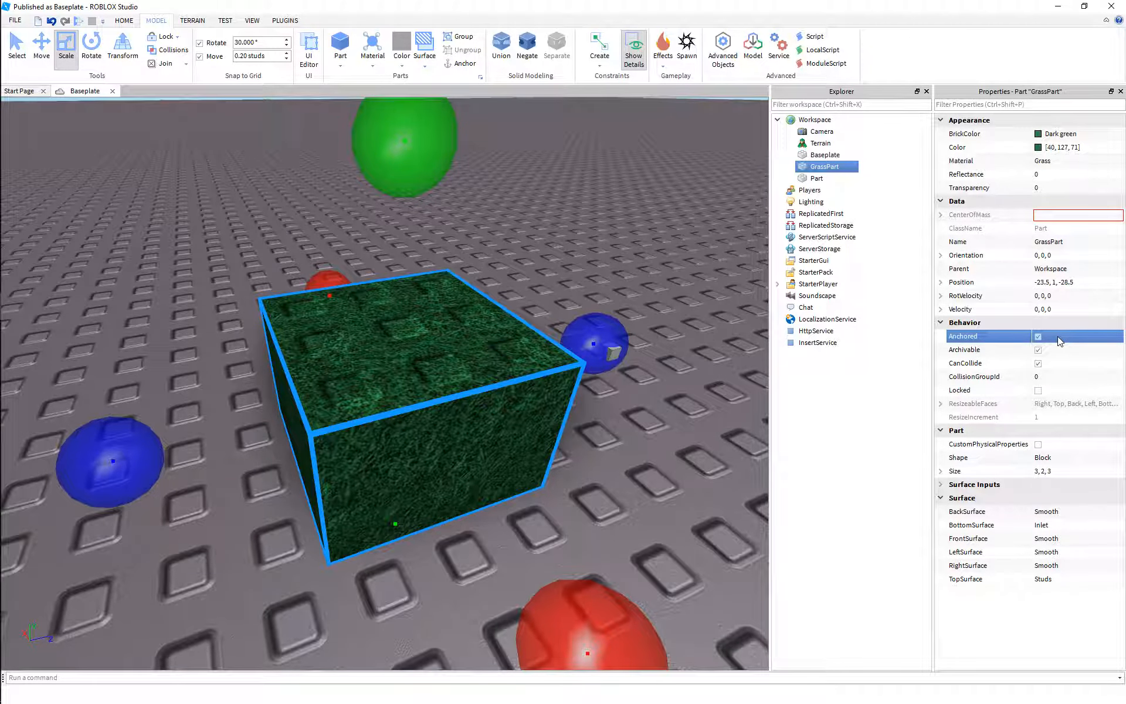
Step: Move GrassPart straight up above the baseplate to a height position of about 4.2 studs
right_click_drag(564, 441, 564, 406)
scroll(564, 441, "down", 3)
key("ctrl+2")
left_click_drag(458, 340, 471, 189)
right_click_drag(572, 272, 536, 261)
left_click(536, 260)
left_click(403, 377)
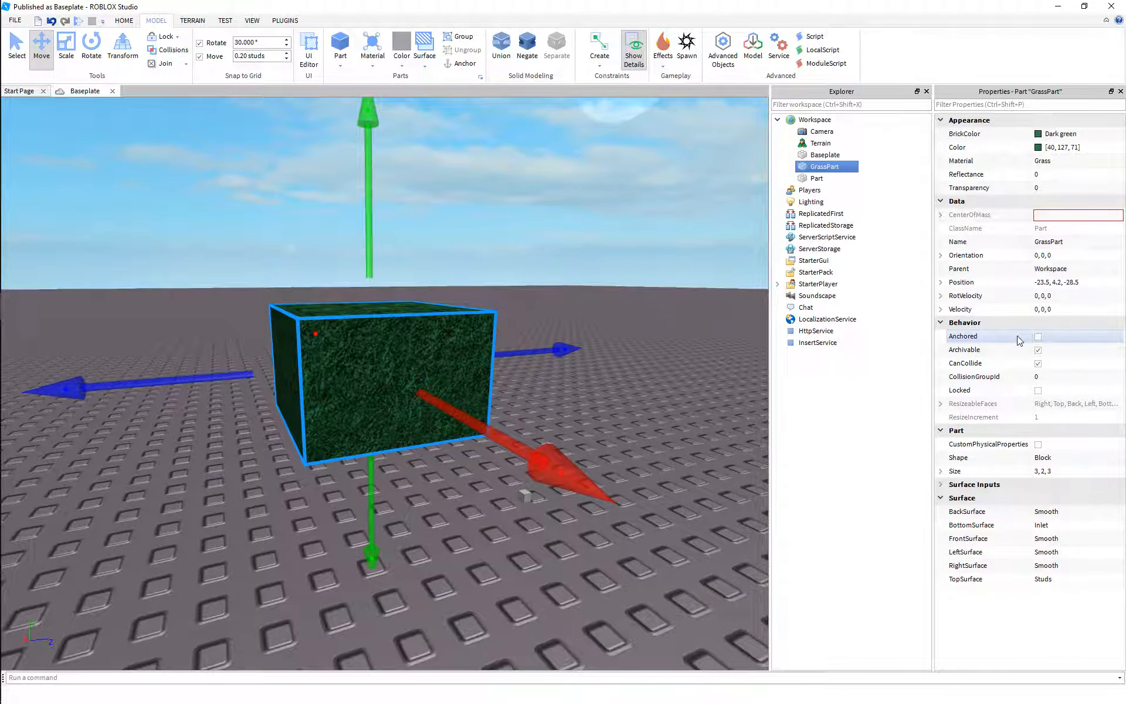
Step: Reselect GrassPart and turn on its Anchored property
left_click(636, 337)
left_click(454, 347)
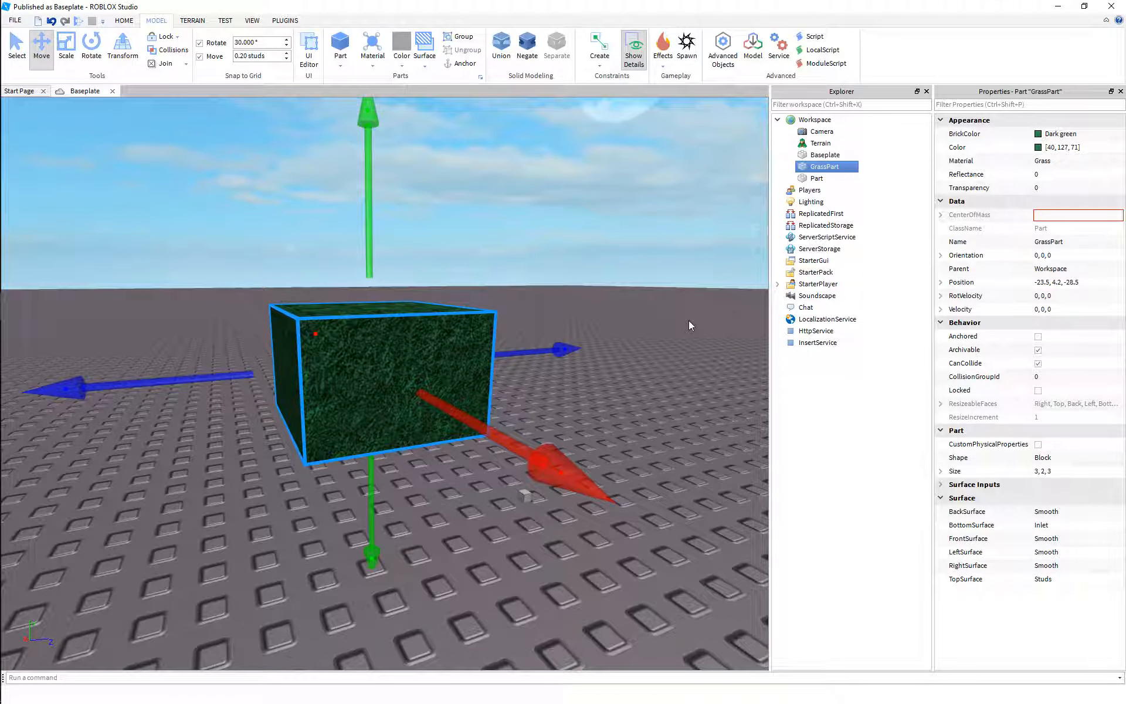
left_click(1055, 338)
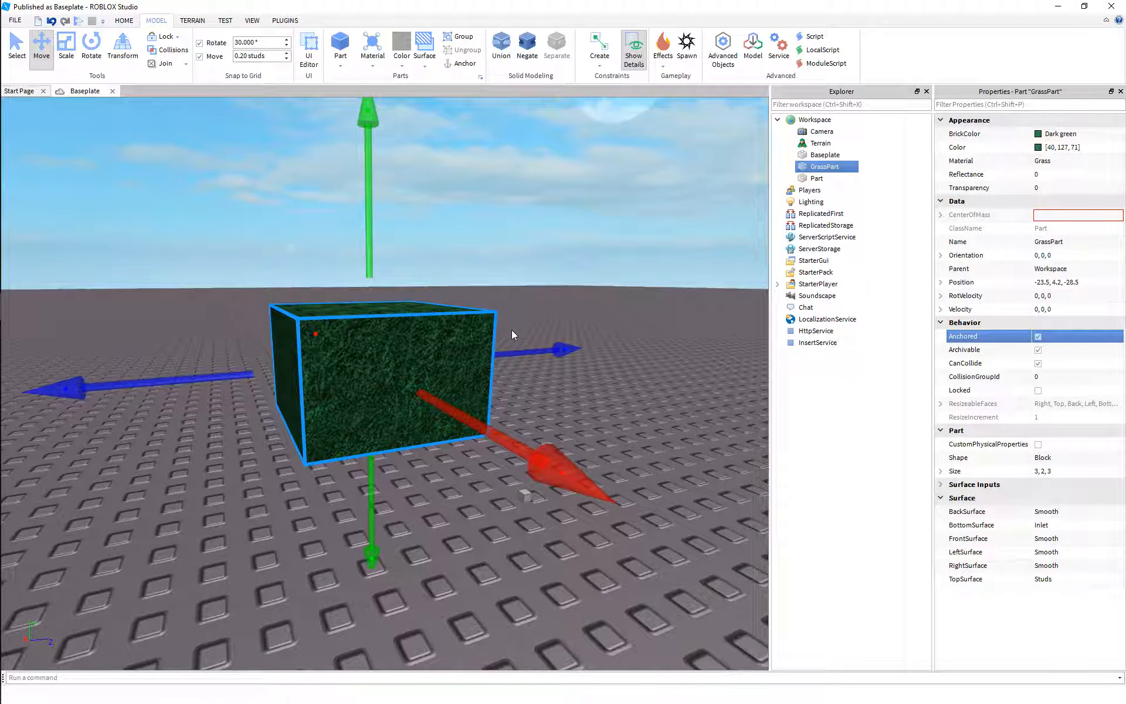
right_click_drag(511, 330, 520, 341)
scroll(521, 336, "down", 2)
scroll(521, 337, "up", 2)
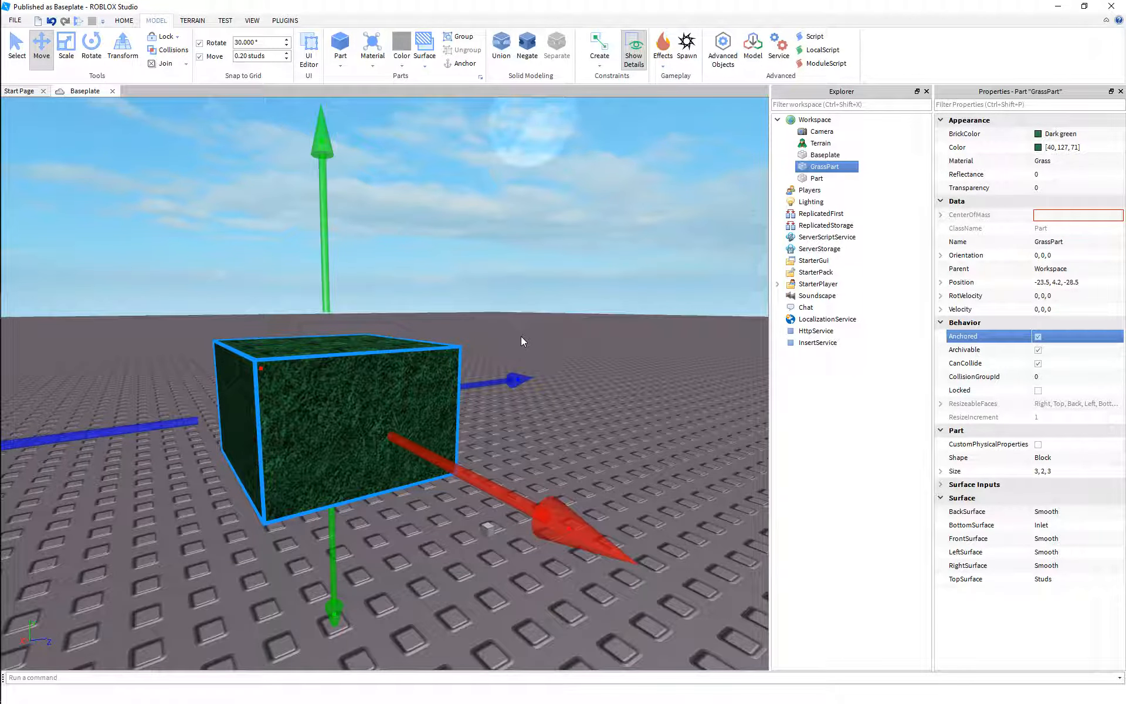
Step: Turn off GrassPart's CanCollide property
left_click(1038, 363)
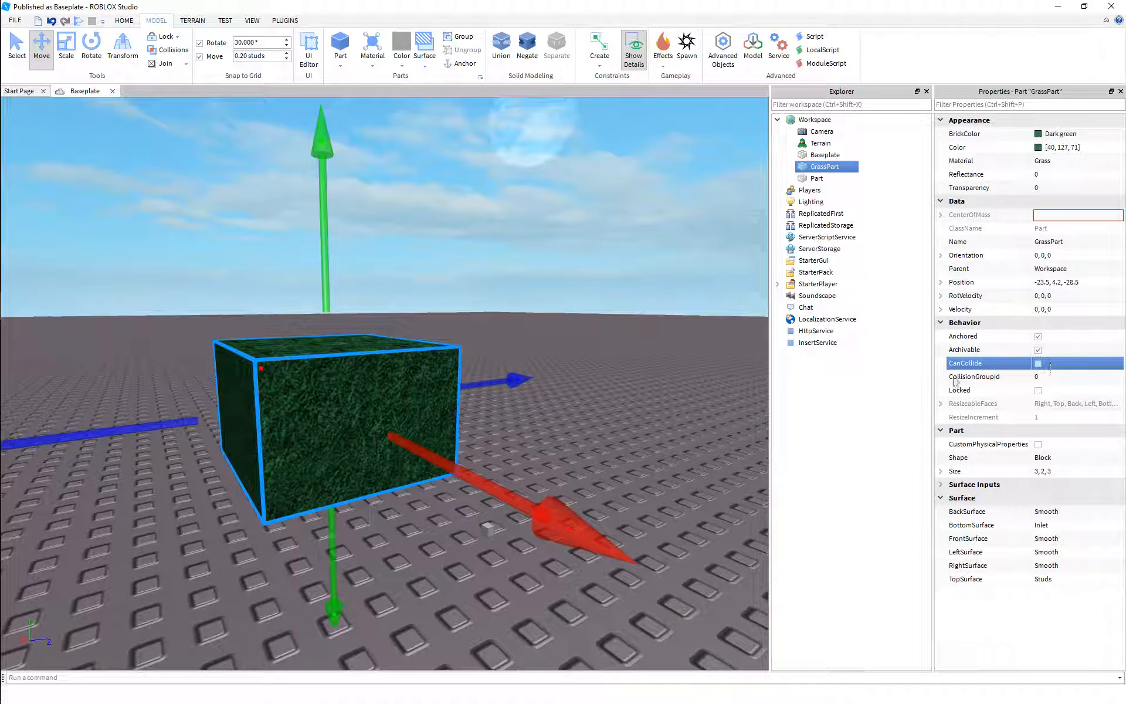
left_click(600, 383)
left_click(417, 390)
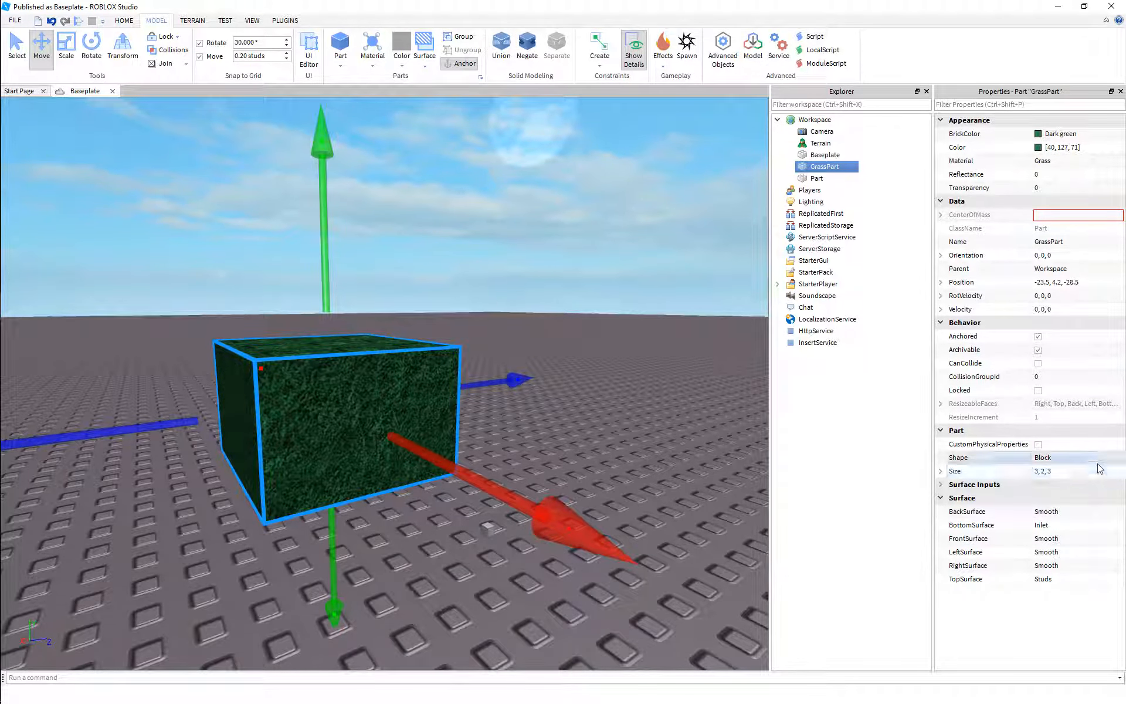
Step: Change GrassPart's Shape property to Ball
left_click(1071, 459)
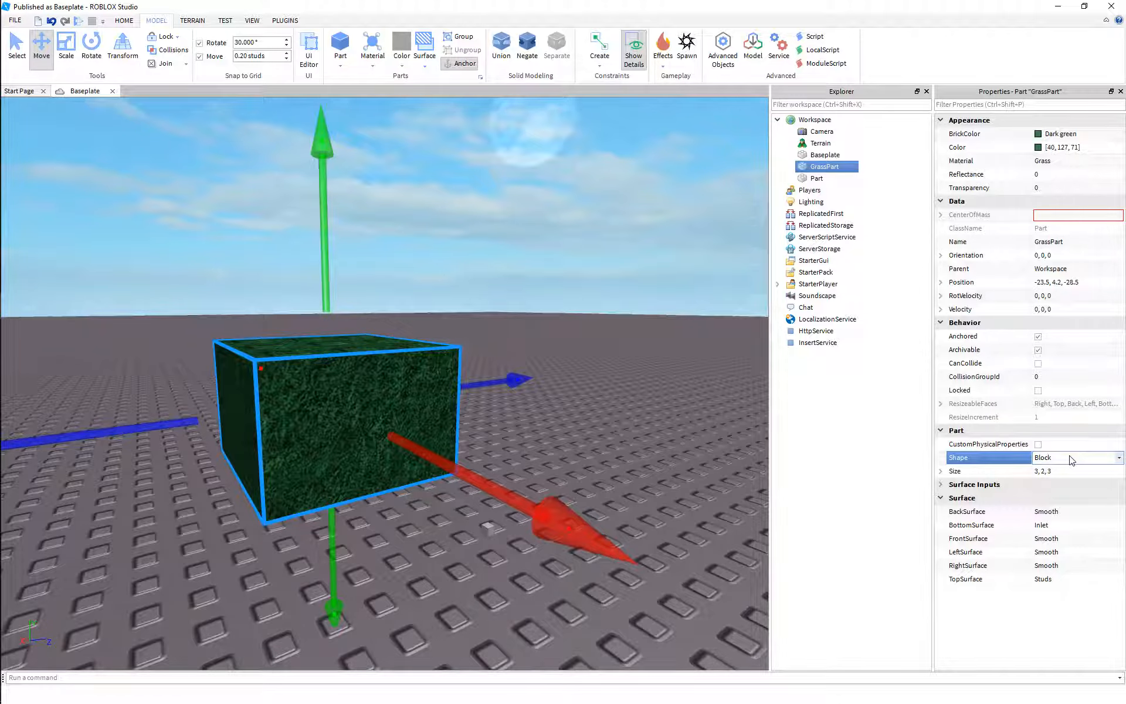
left_click(1071, 460)
left_click(1044, 471)
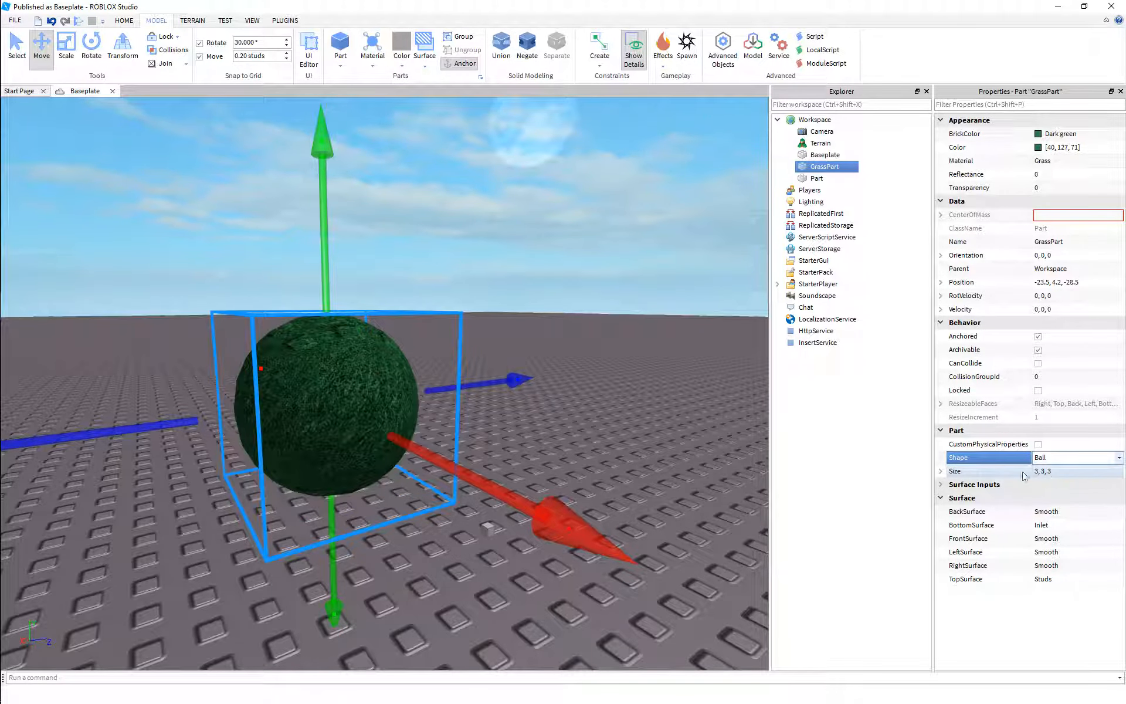
right_click_drag(527, 305, 527, 305)
Step: Switch GrassPart's Shape property to Cylinder and inspect the part from another angle
left_click(1073, 458)
left_click(1073, 458)
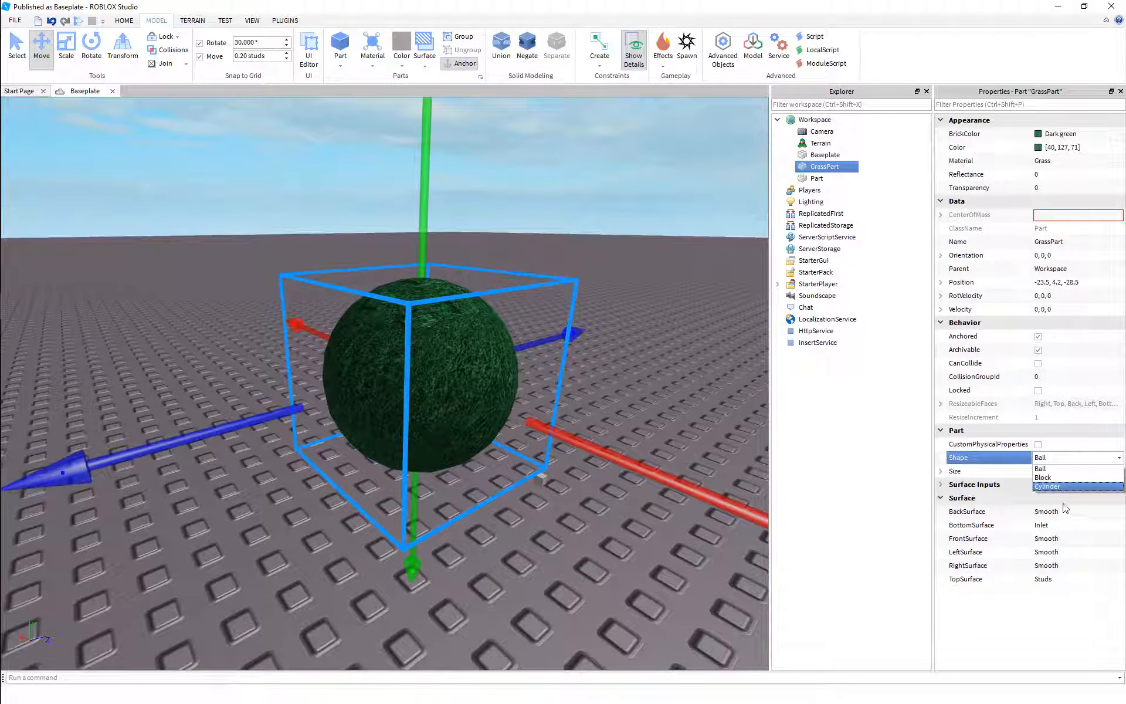
left_click(1056, 486)
left_click(667, 294)
right_click_drag(667, 293, 666, 292)
left_click(505, 393)
scroll(528, 405, "down", 3)
left_click(575, 426)
scroll(563, 421, "up", 3)
left_click(440, 402)
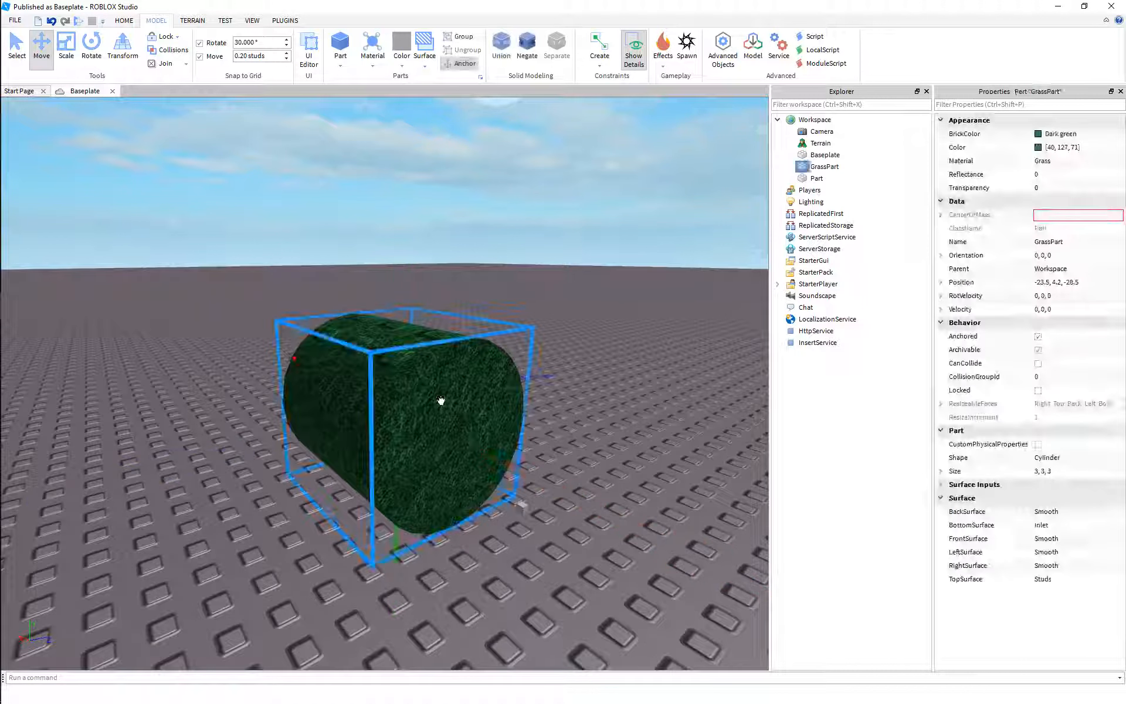
Step: Set GrassPart's Size to 2,2,2 and deselect the part
left_click(1058, 474)
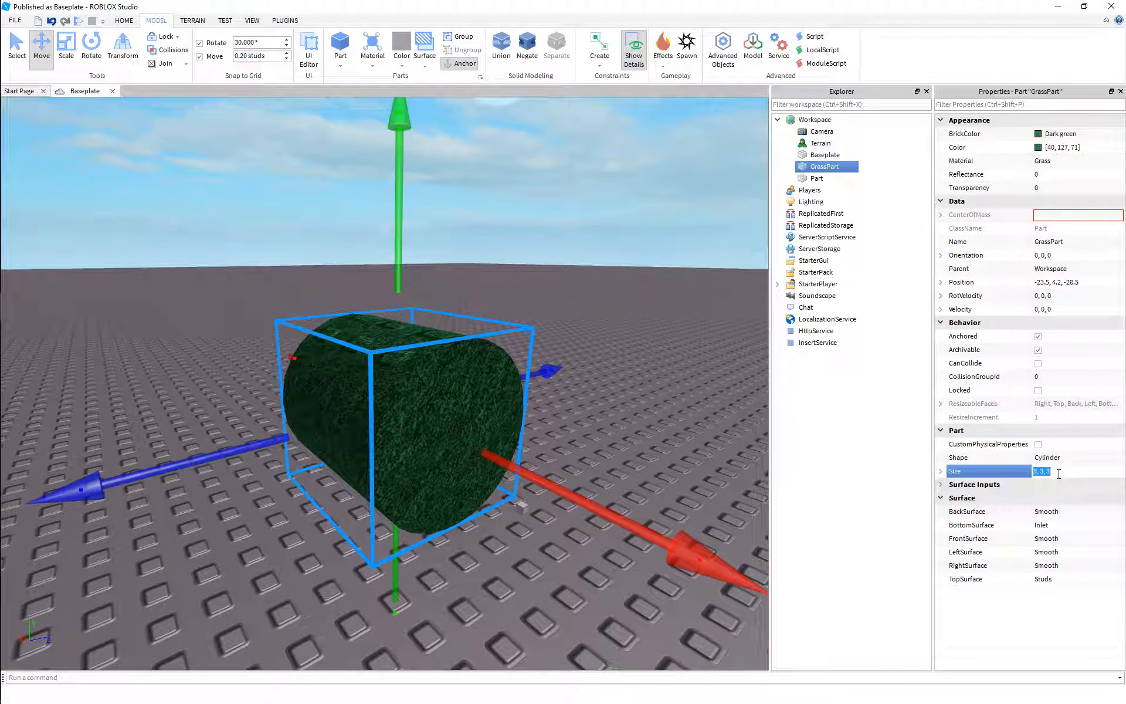
type("2,2,2")
key("Return")
left_click(522, 422)
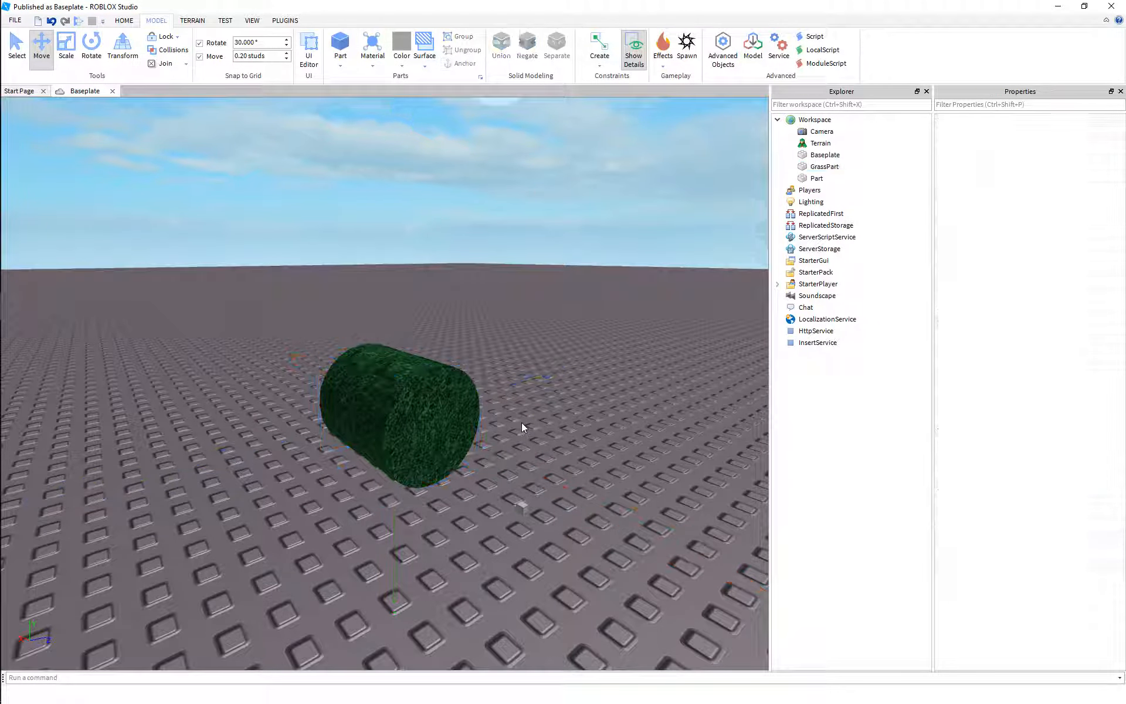
Step: Move GrassPart down onto the baseplate next to the small part, at about position -22.8, 1, -26.2
left_click(485, 528)
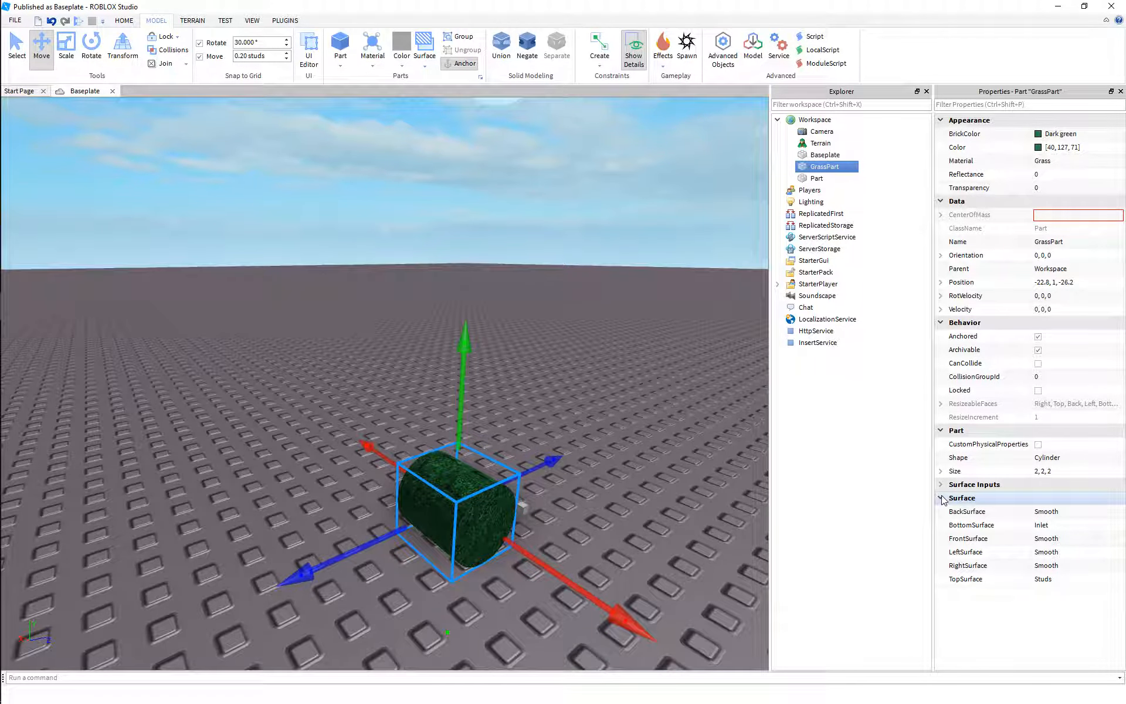
scroll(628, 470, "up", 3)
right_click_drag(628, 470, 630, 471)
Step: Set GrassPart's Shape property to Block
left_click(985, 458)
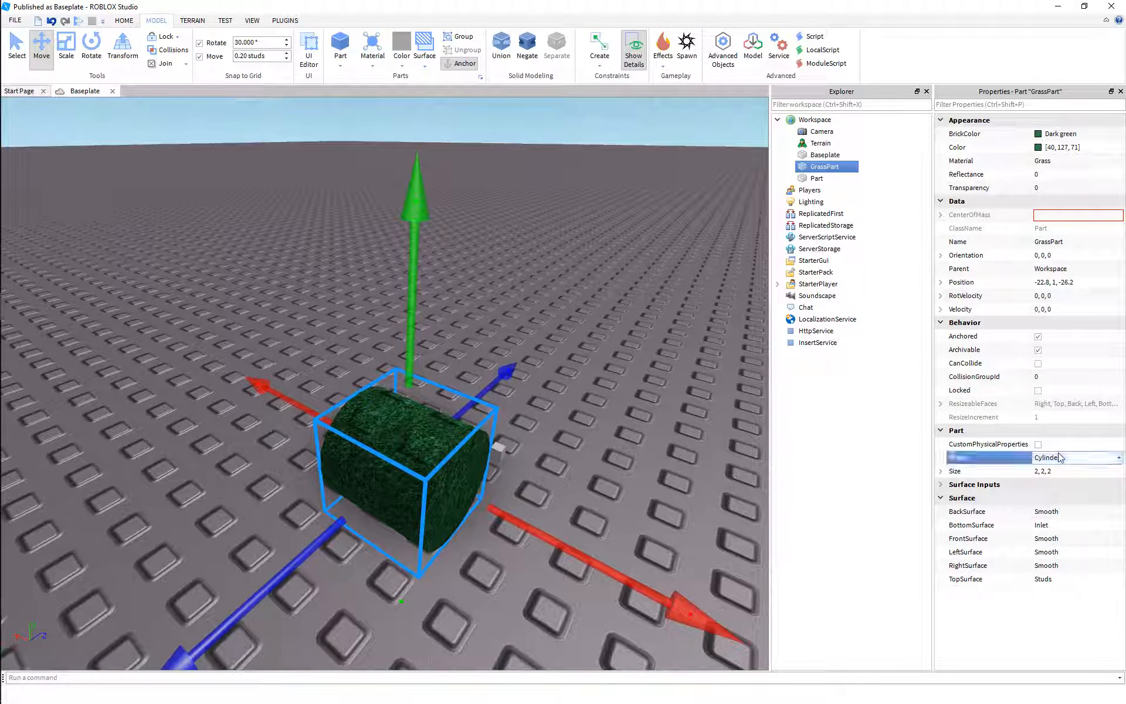
left_click(1051, 458)
left_click(1048, 468)
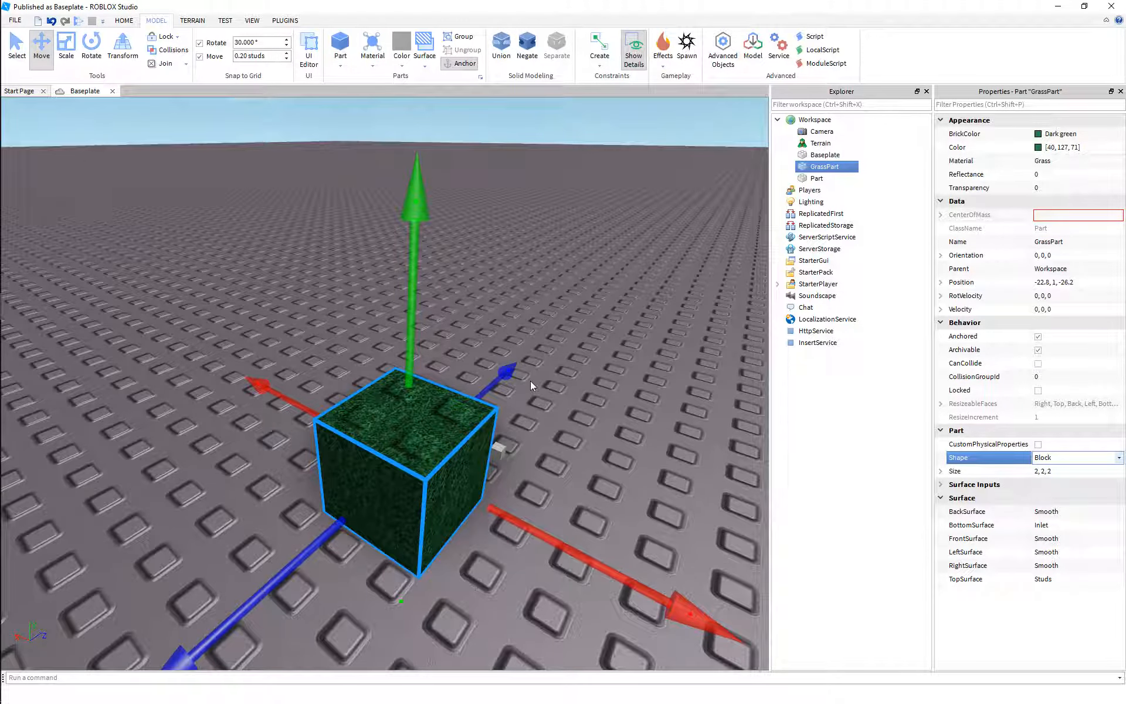
scroll(530, 381, "up", 4)
scroll(530, 382, "up", 2)
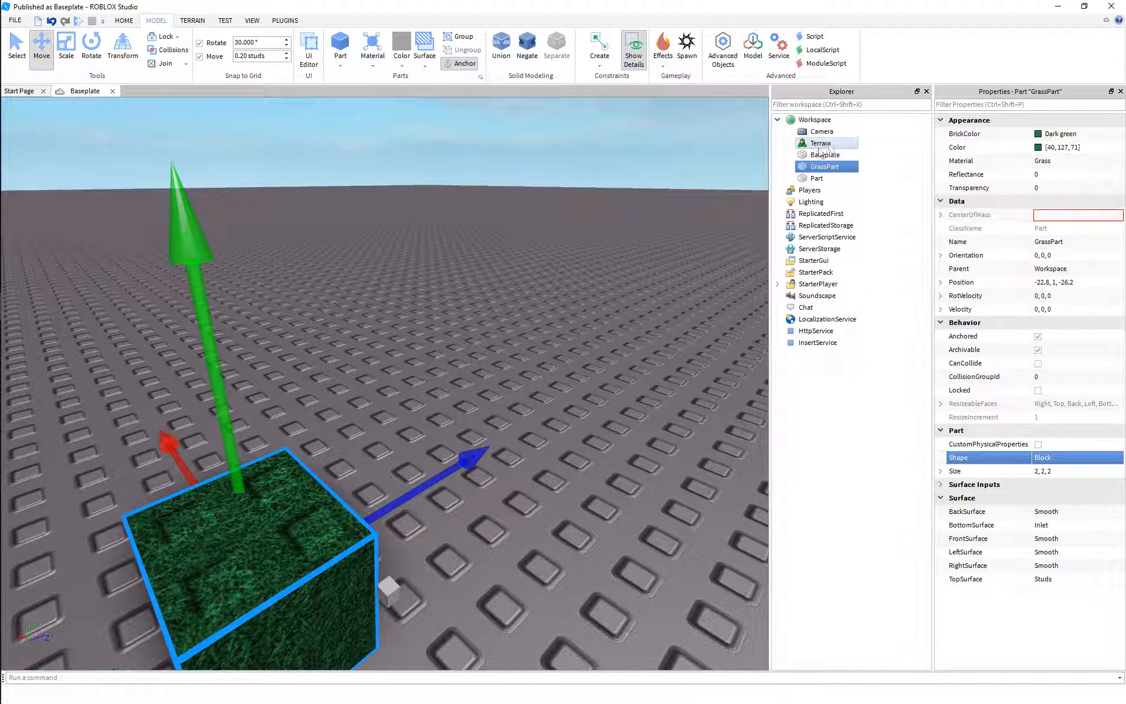
Step: Check the Baseplate's Locked property and compare how the baseplate and GrassPart respond to selection in the 3D view
left_click(498, 387)
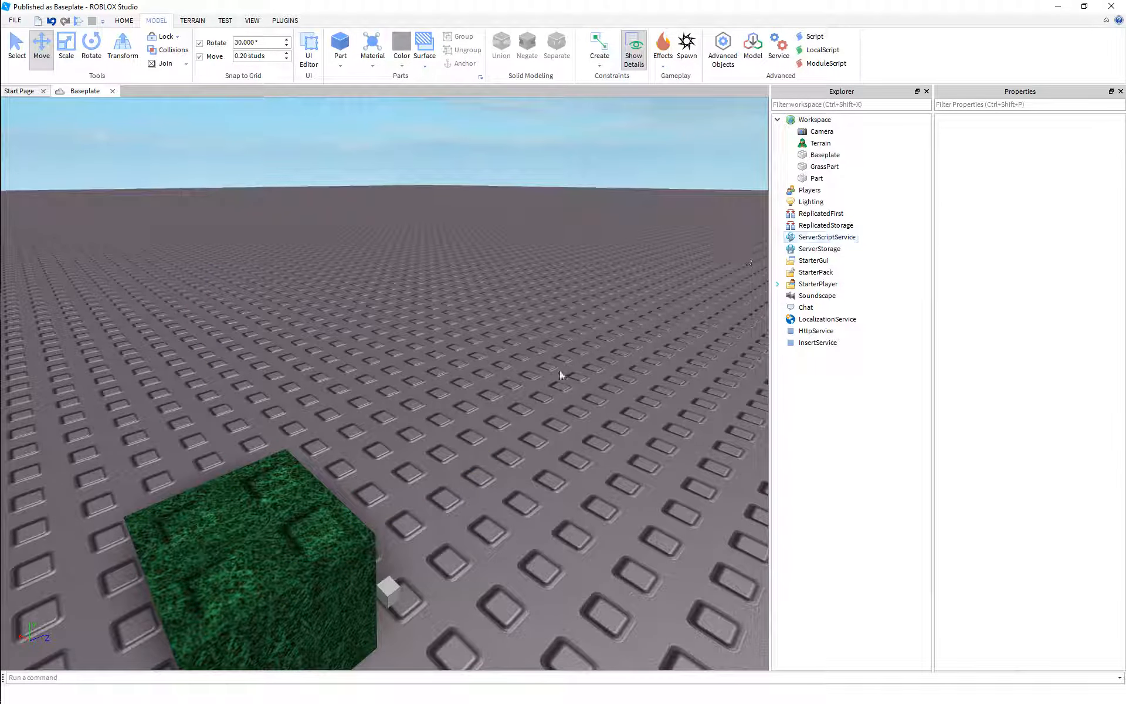
left_click(831, 155)
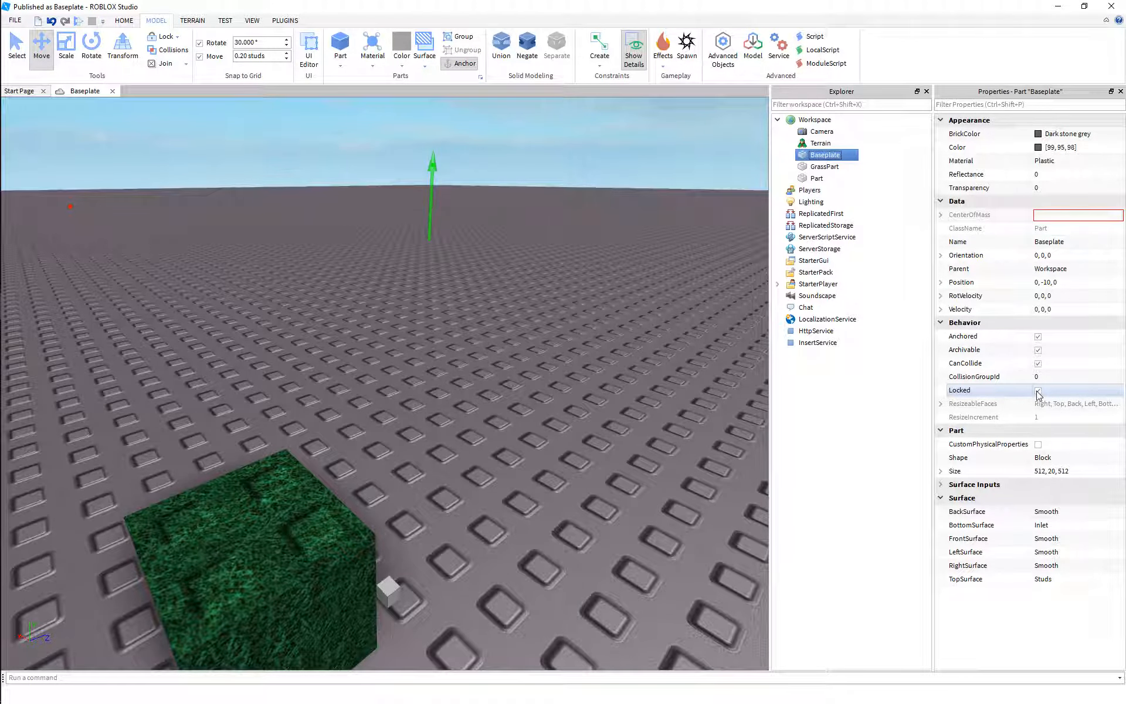
left_click(435, 307)
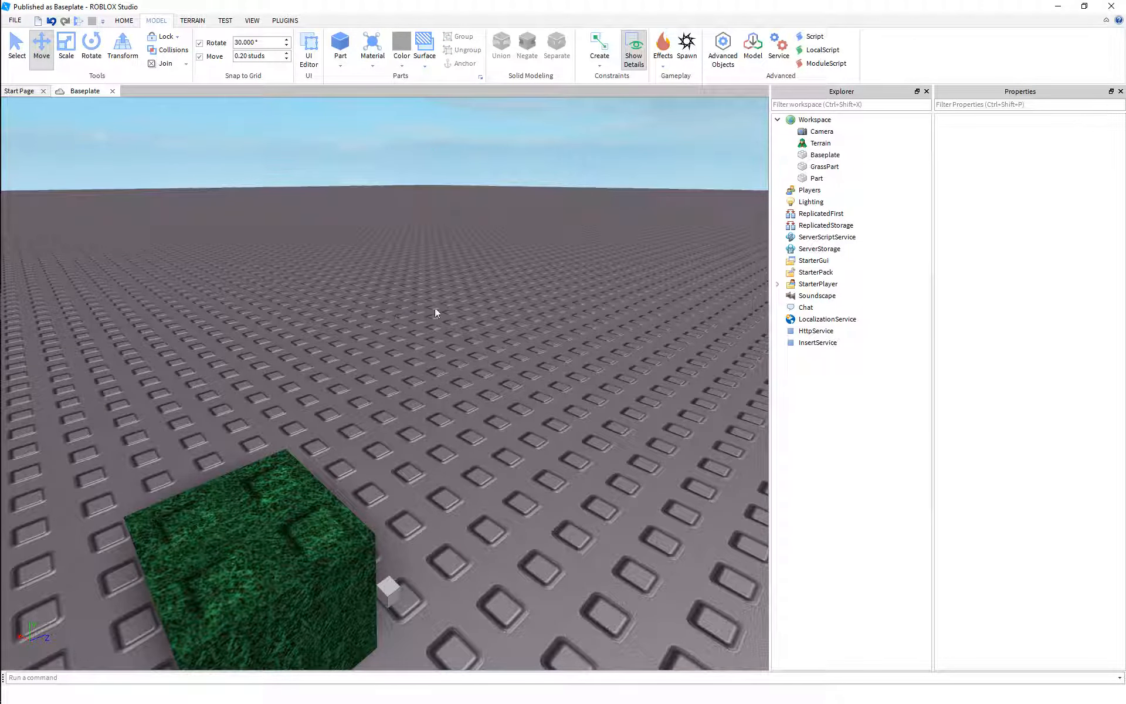
scroll(401, 235, "down", 3)
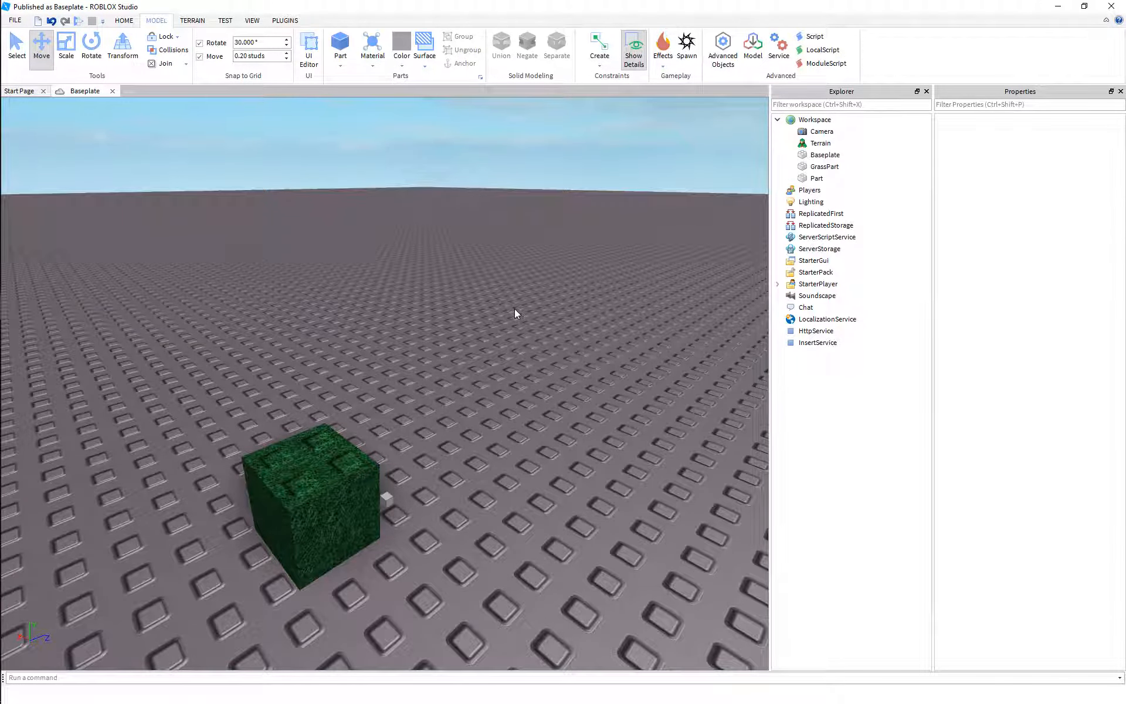
left_click(340, 503)
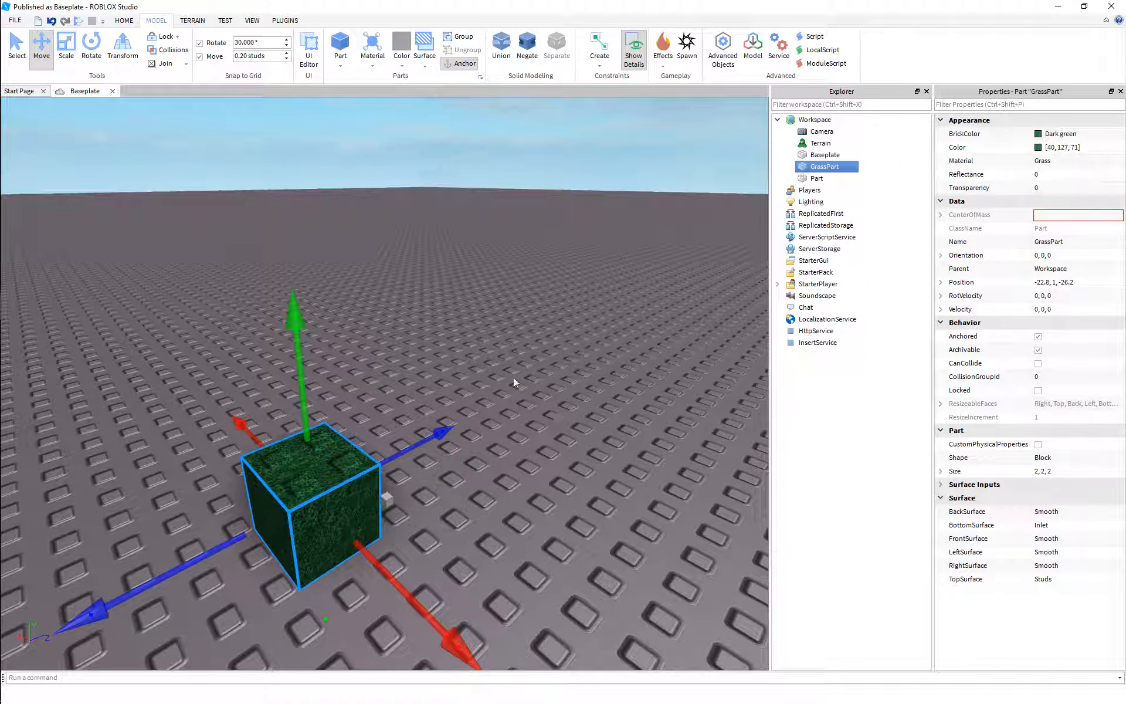
left_click(439, 326)
Step: Select the Baseplate and set its BottomSurface to Smooth
left_click(844, 156)
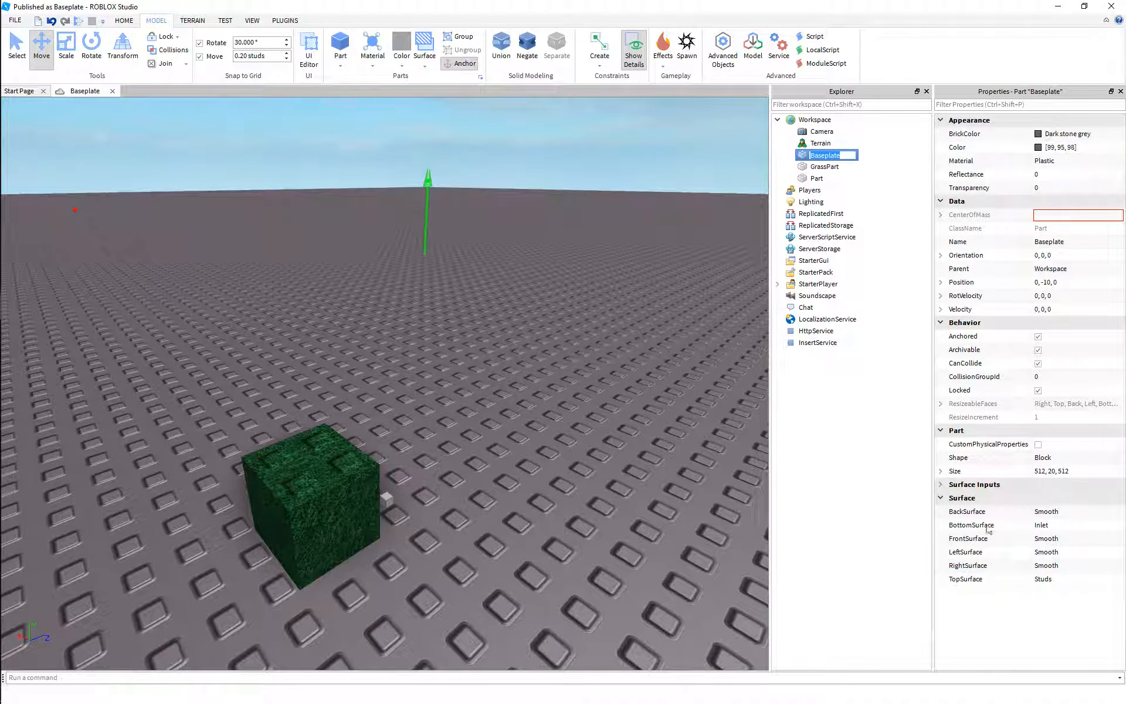
right_click_drag(450, 356, 470, 339)
key("d")
left_click(1062, 525)
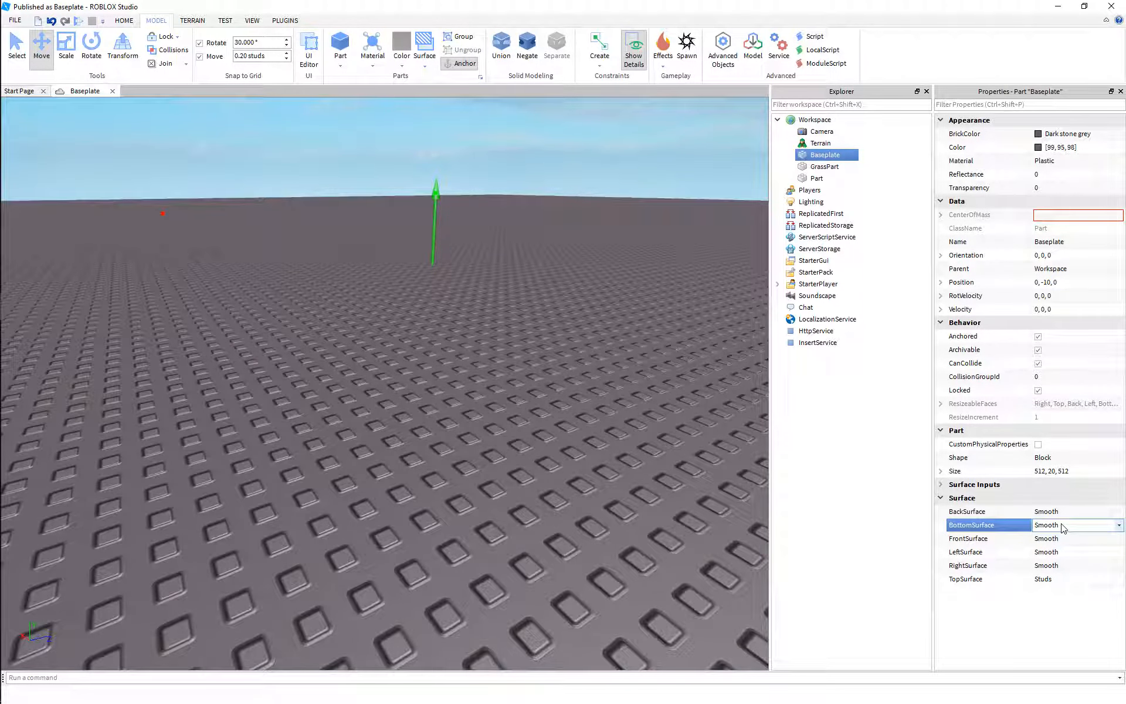
left_click(1062, 525)
key("s")
right_click_drag(457, 424, 476, 427)
key("w")
key("s")
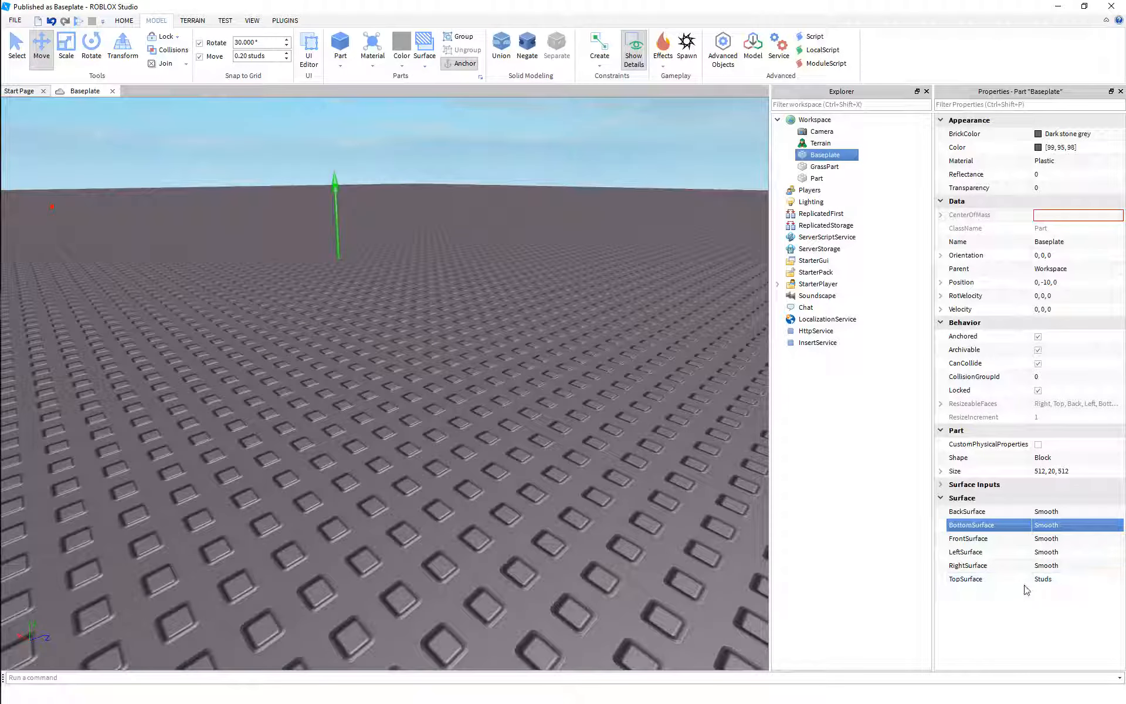
Step: Try the Glue and Hinge surface types on the Baseplate's TopSurface
left_click(1065, 581)
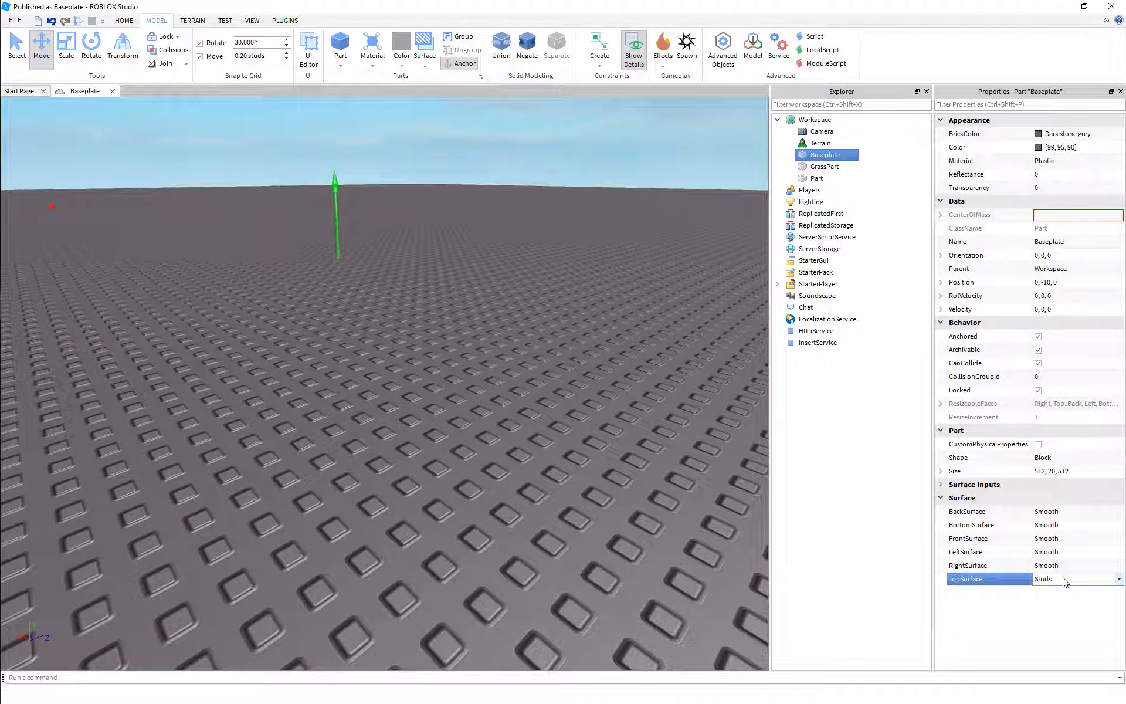
left_click(1065, 580)
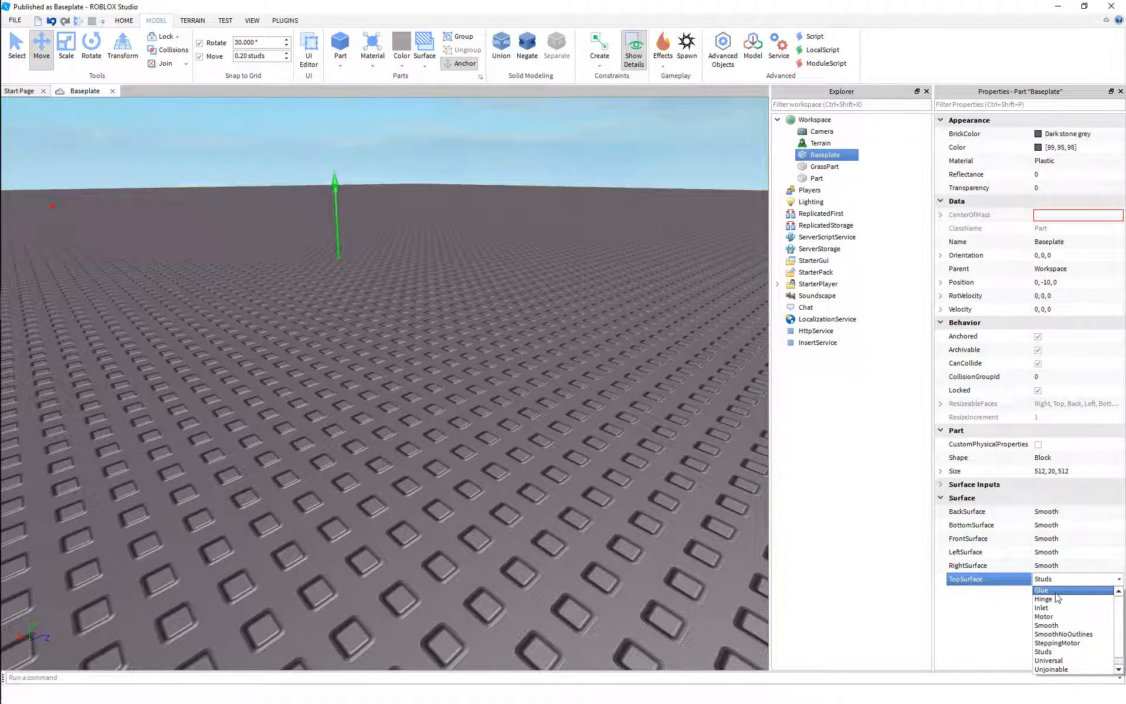
left_click(1056, 591)
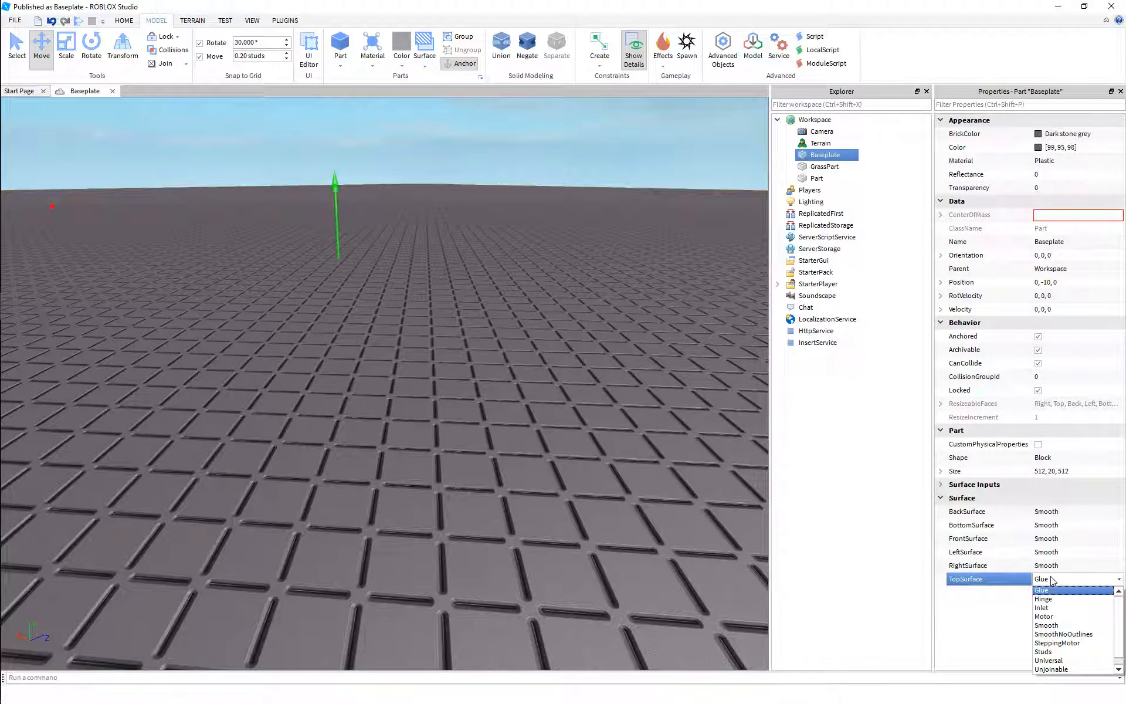
left_click(1056, 599)
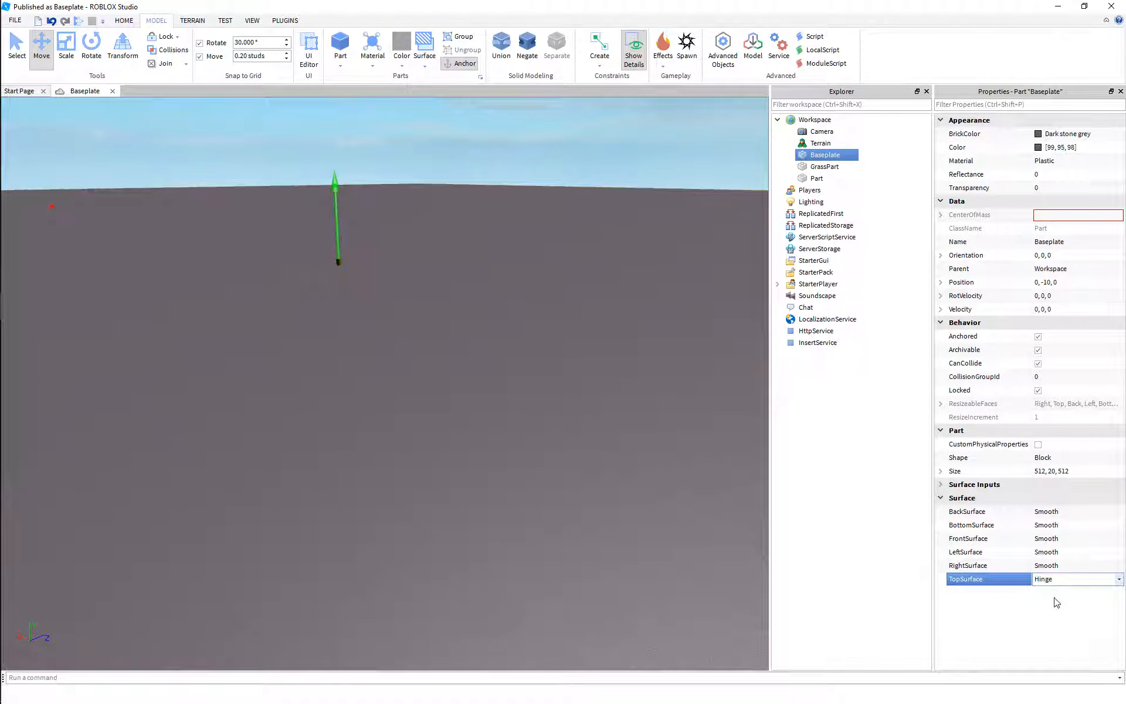
key("w")
right_click_drag(387, 378, 387, 378)
Step: Set the Baseplate's TopSurface to Smooth and deselect it
left_click(1080, 582)
left_click(1080, 583)
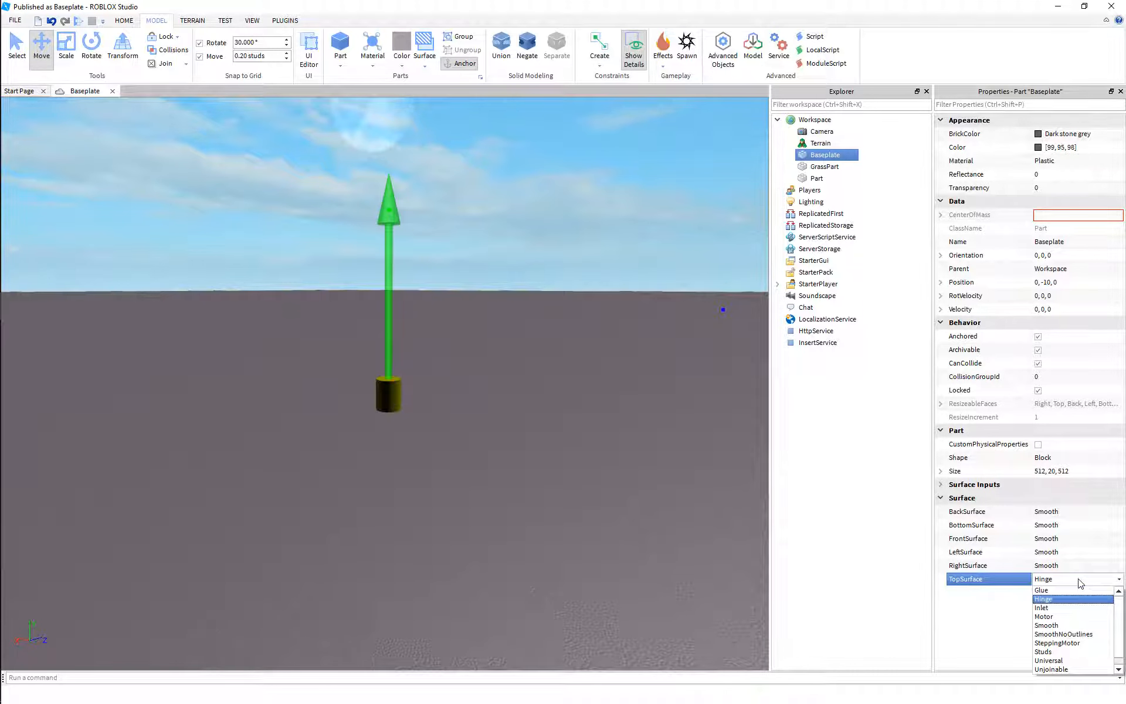
left_click(1061, 627)
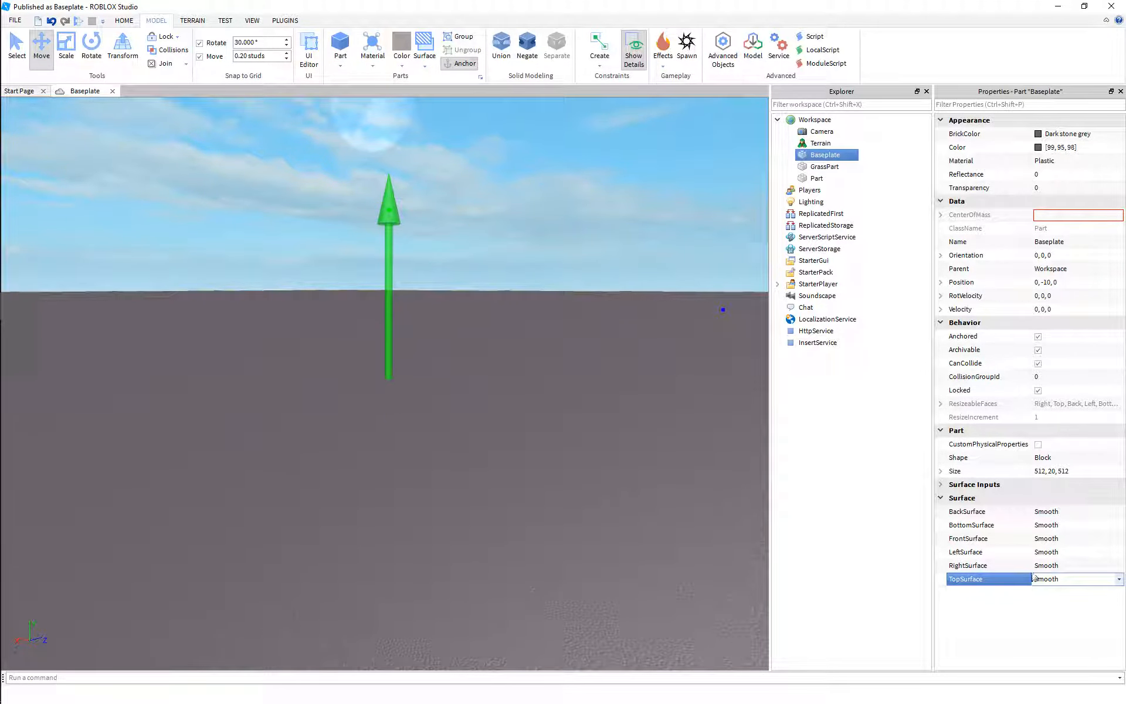
left_click(478, 443)
right_click_drag(477, 442, 476, 440)
key("w")
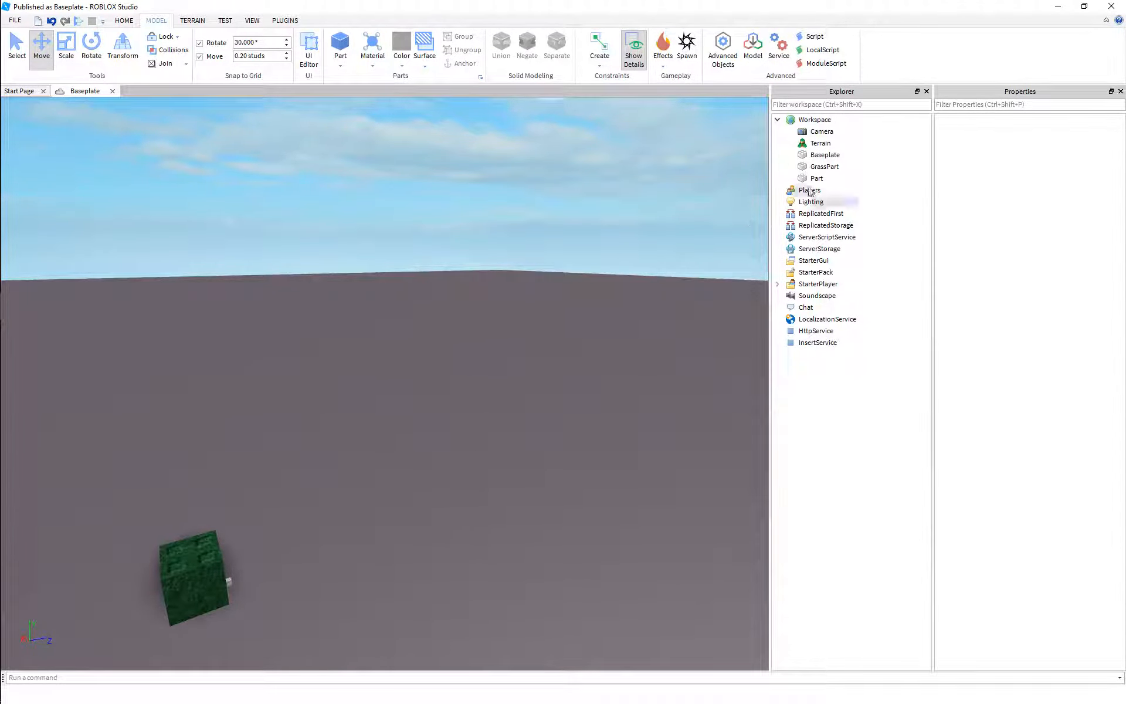
Step: Set the Baseplate's Material to Grass and its BrickColor to Moss
left_click(824, 155)
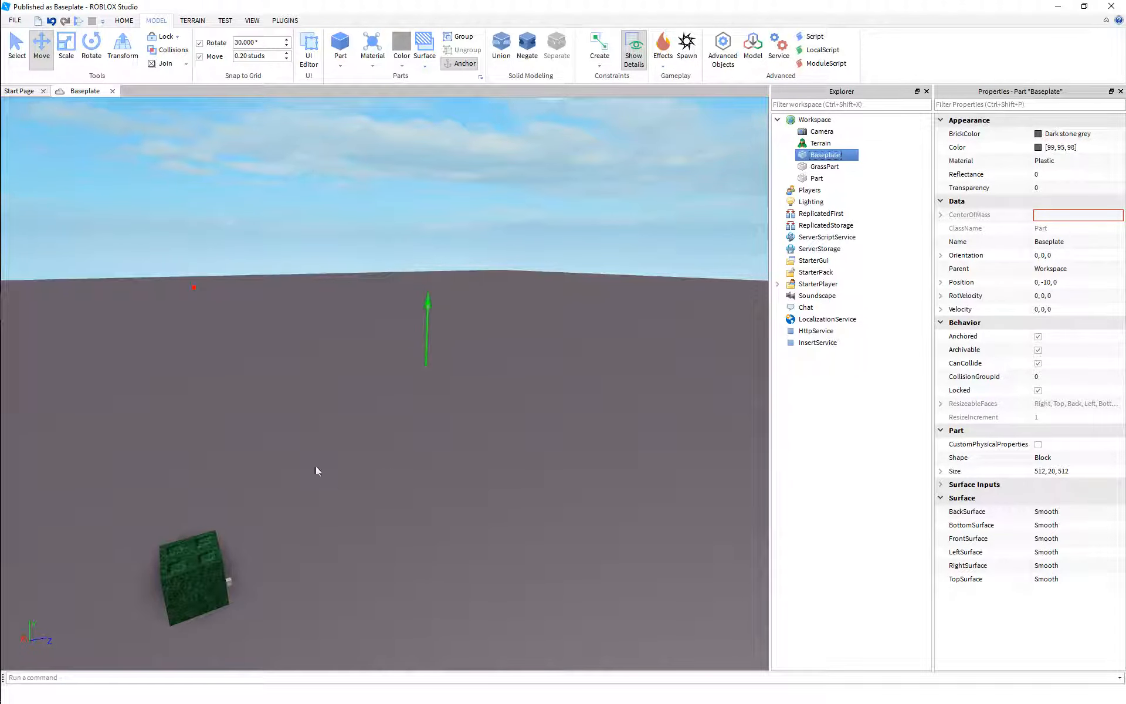
left_click(1056, 162)
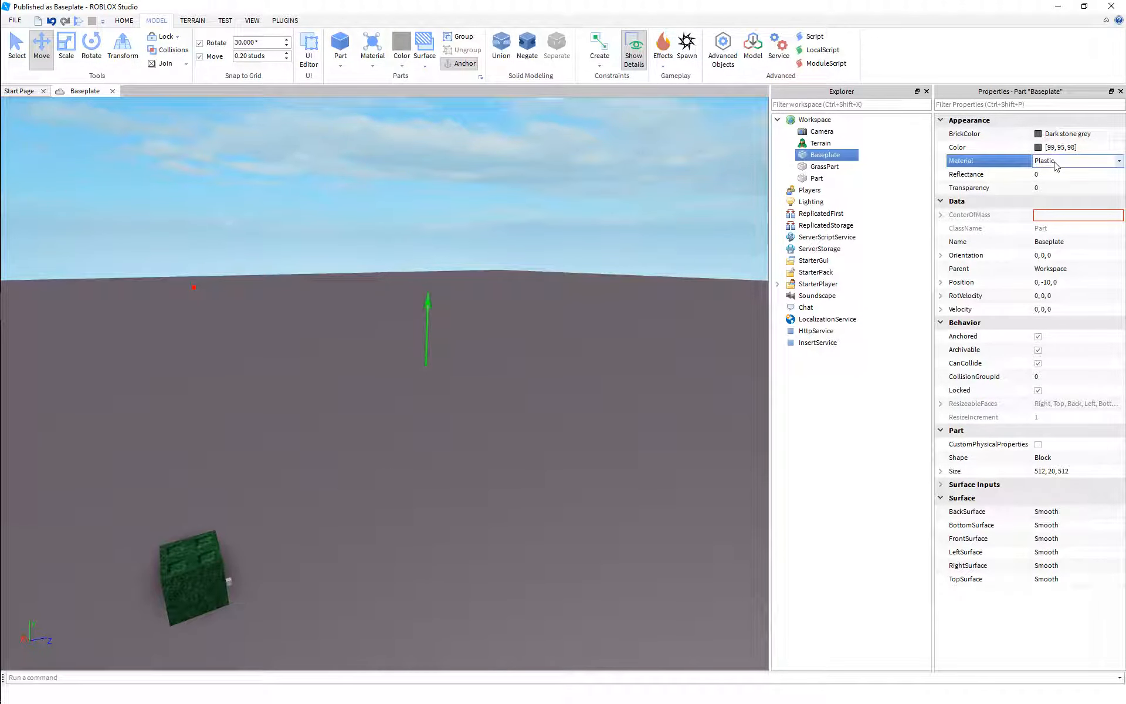
left_click(1054, 199)
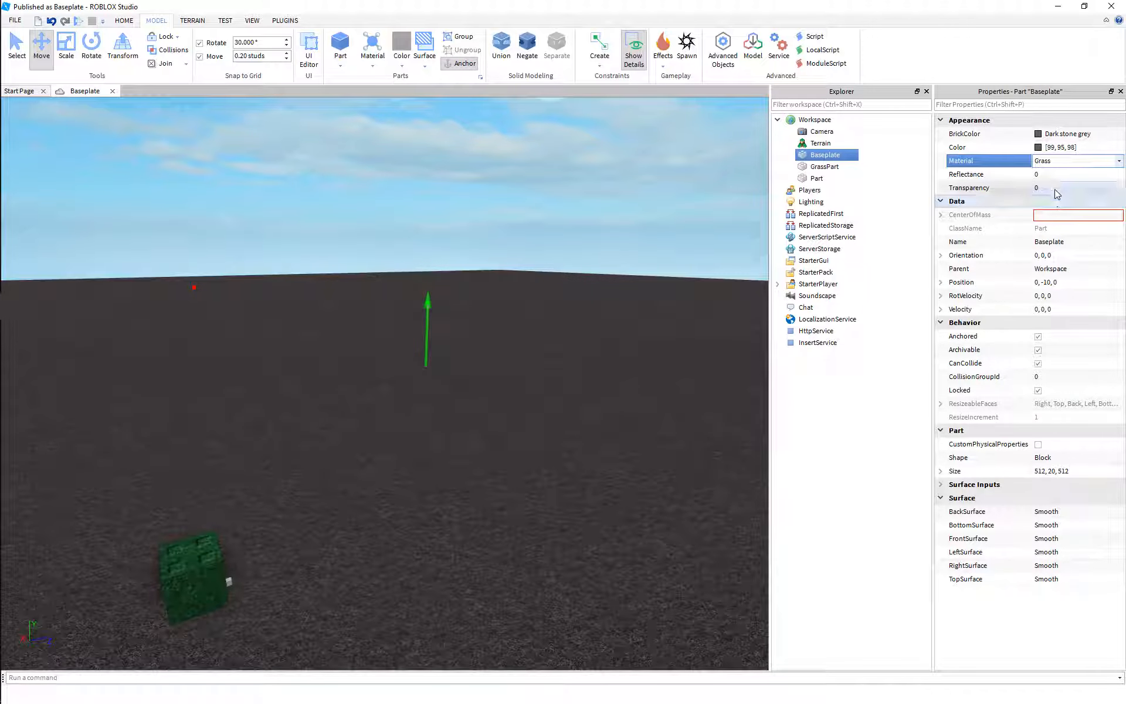
left_click(1062, 133)
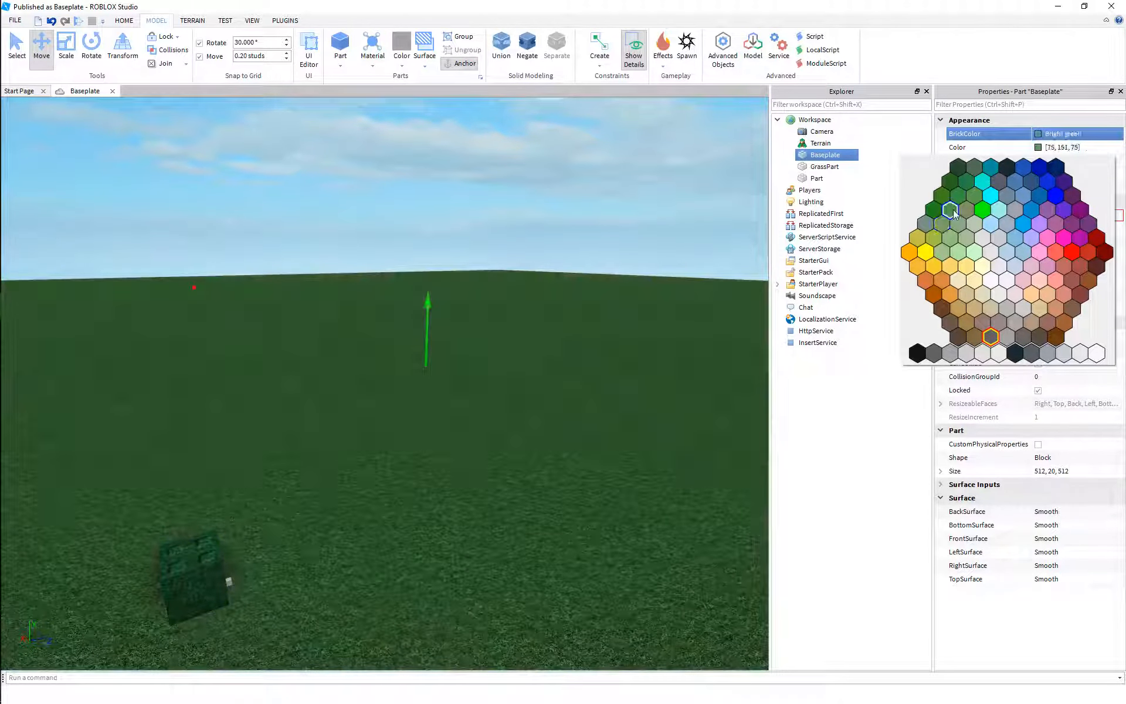
left_click(943, 223)
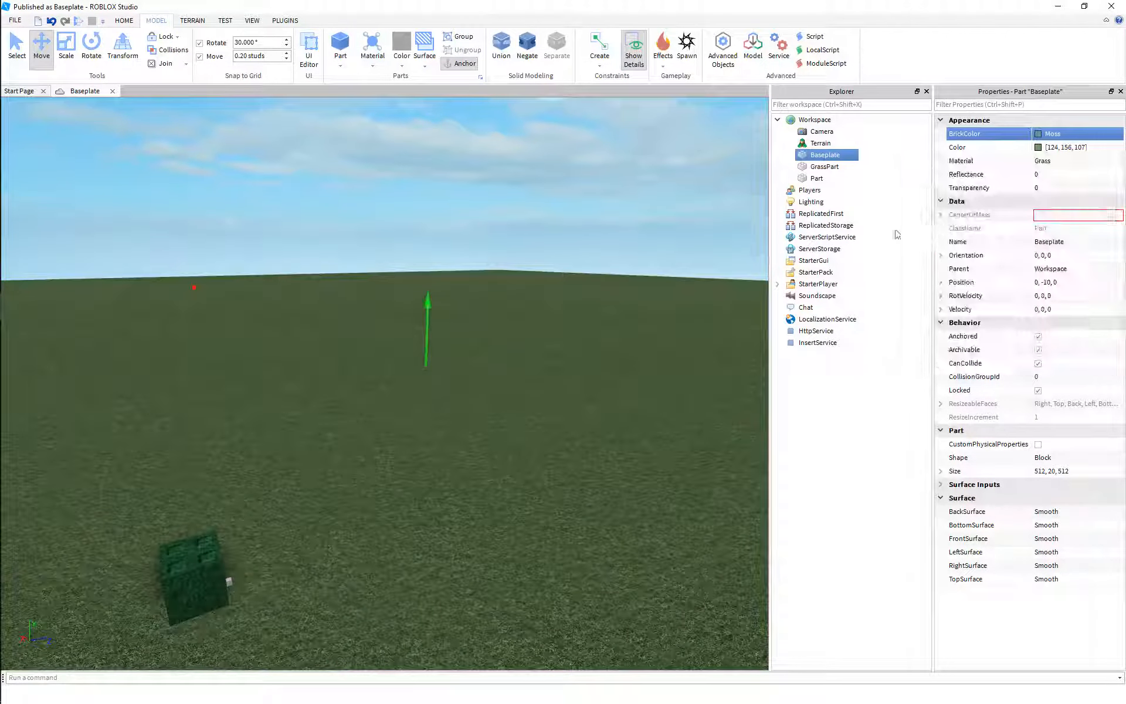
Step: Examine the finished grass Baseplate, review the properties of the Baseplate and GrassPart, and clear the selection
left_click(591, 206)
right_click_drag(591, 207, 591, 206)
key("s")
key("w")
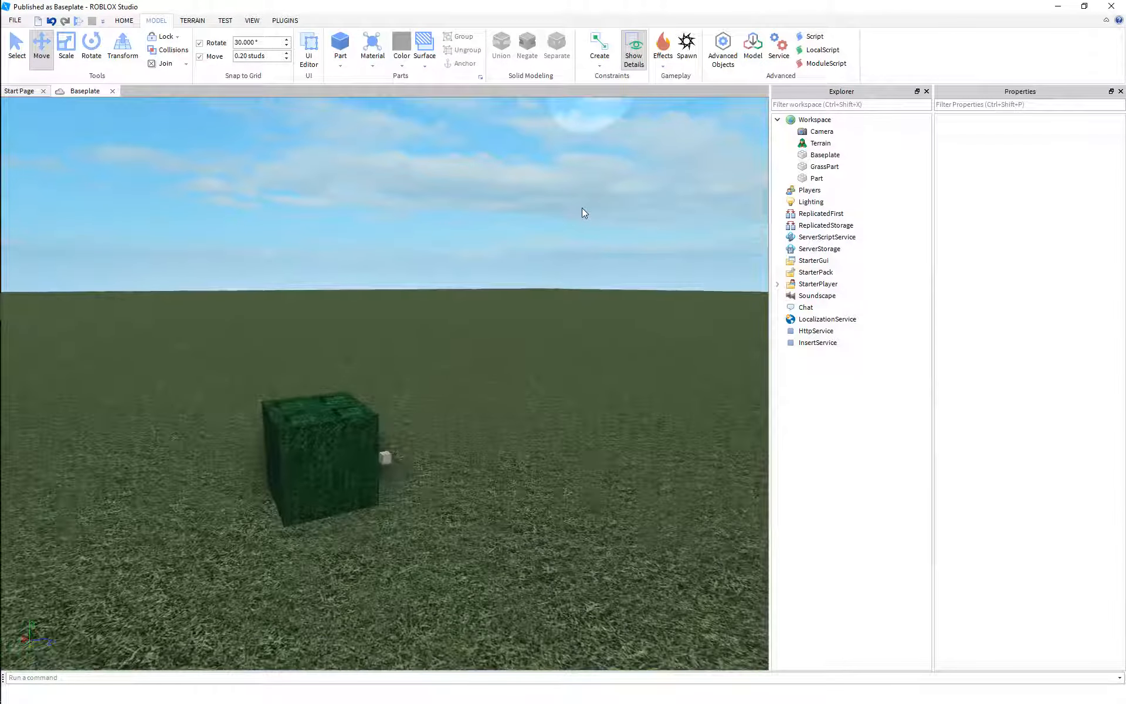
left_click(827, 143)
left_click(842, 154)
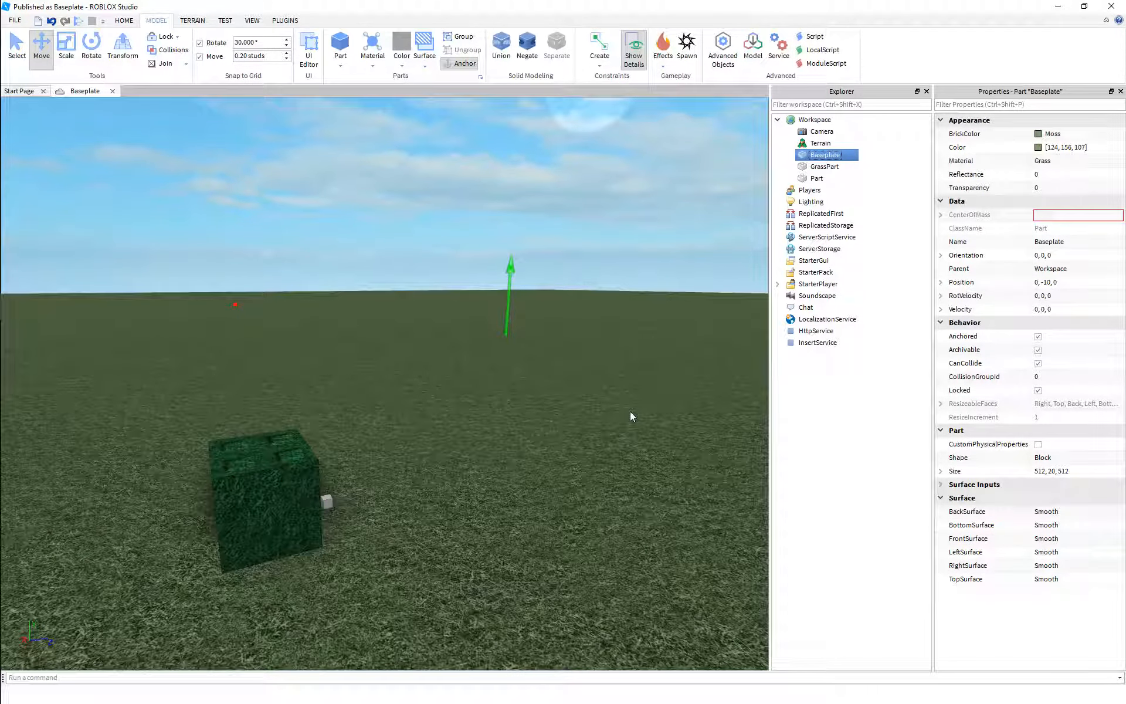
scroll(630, 410, "down", 5)
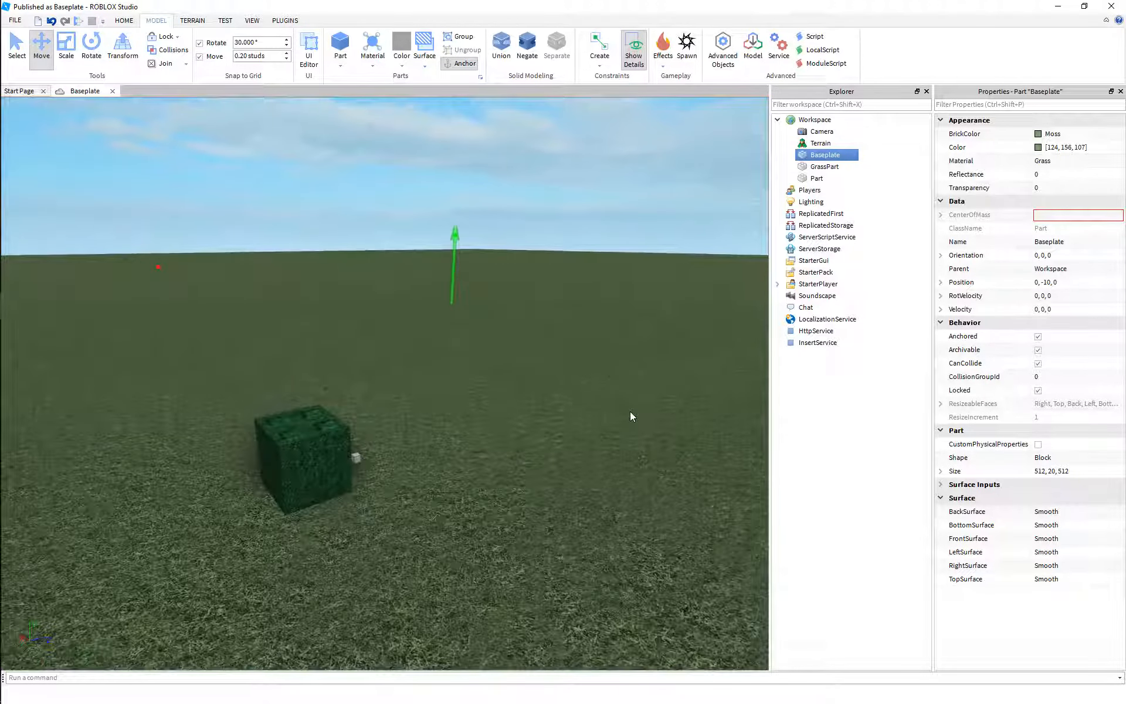
left_click(630, 410)
left_click(822, 167)
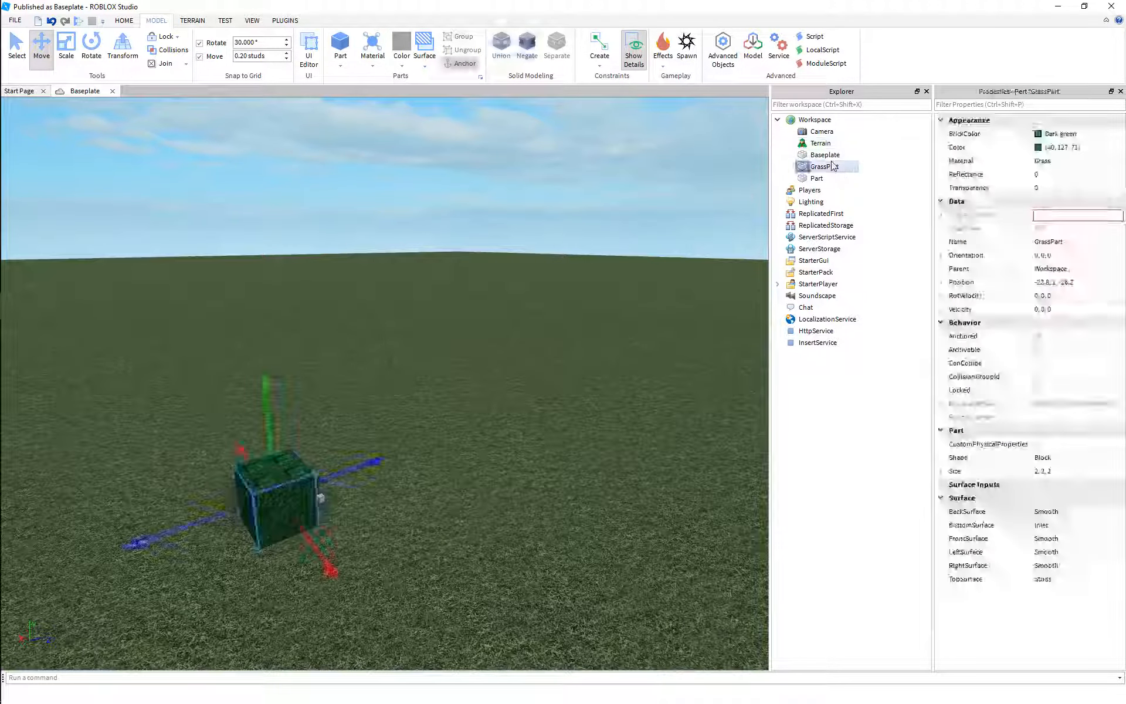
left_click(600, 238)
key("d")
key("w")
right_click_drag(600, 239, 599, 238)
right_click_drag(599, 238, 599, 238)
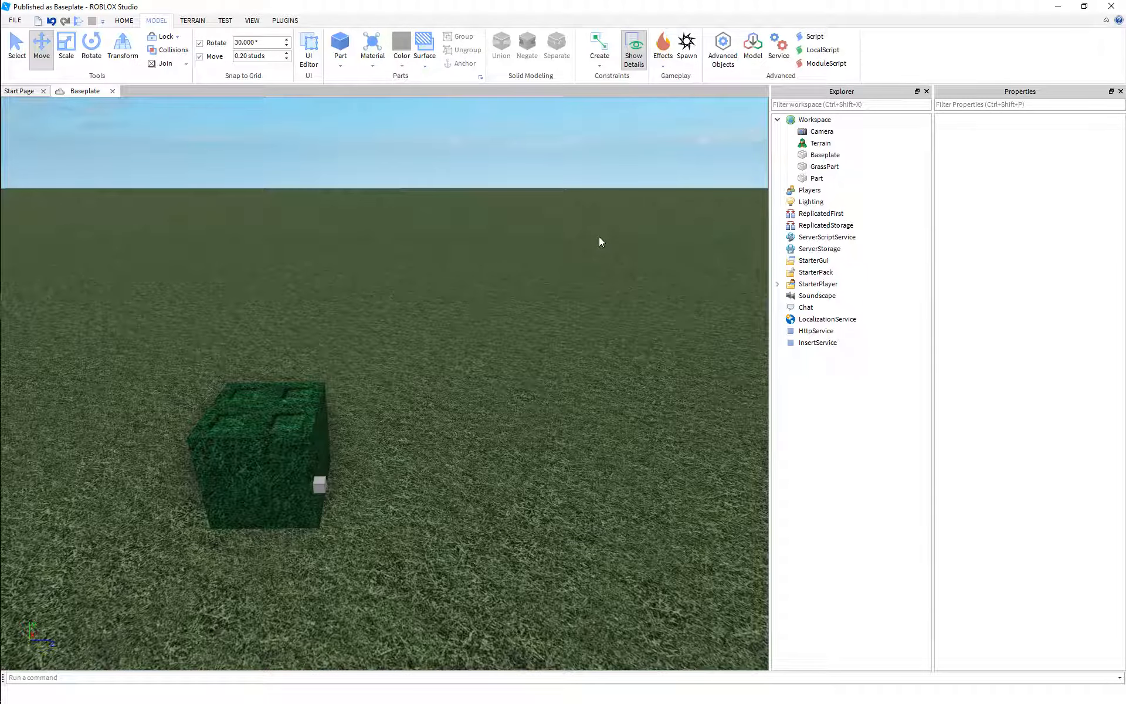
right_click_drag(560, 236, 558, 234)
key("s")
key("w")
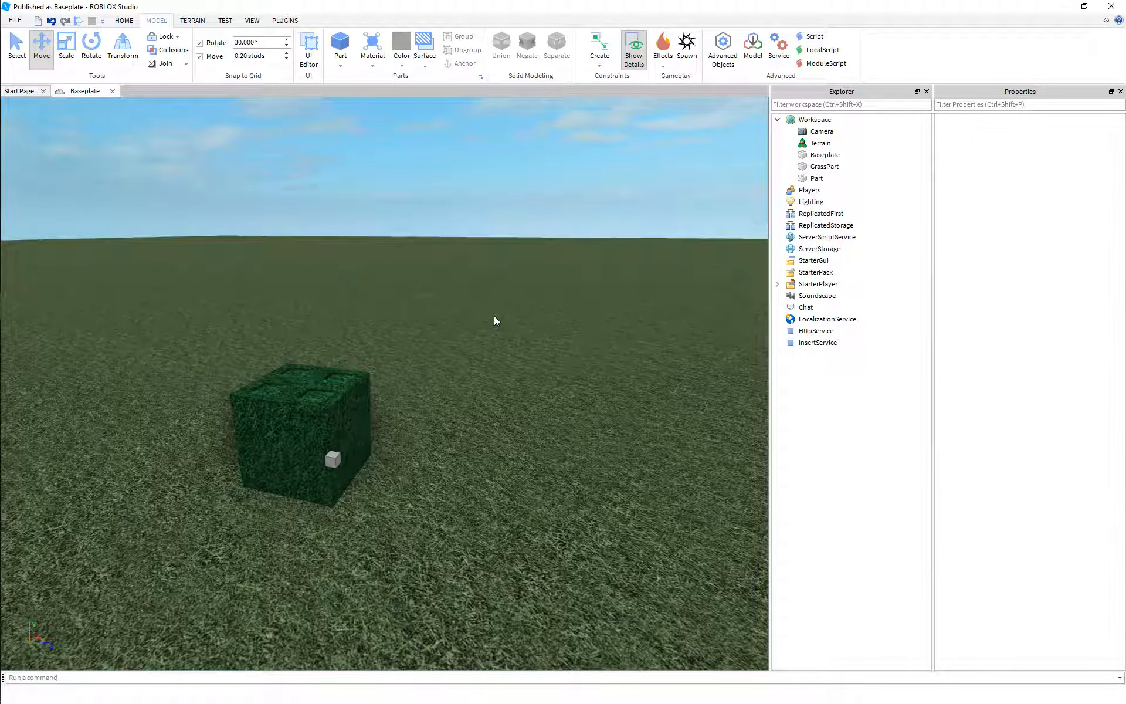
key("a")
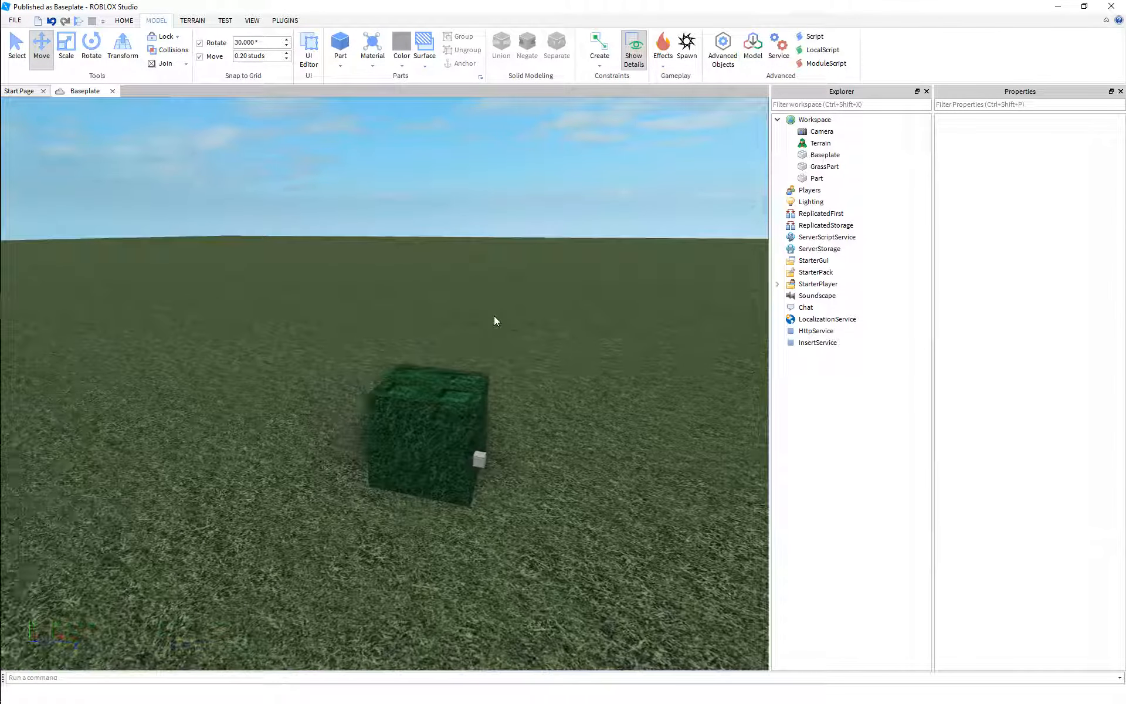
key("d")
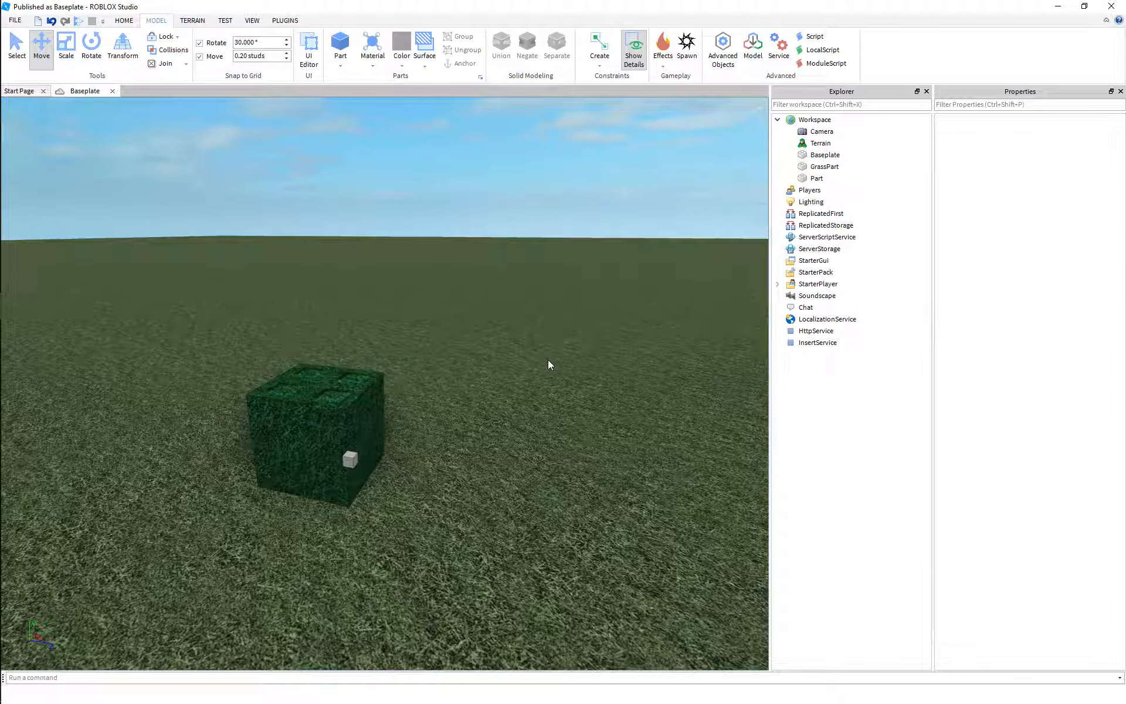
key("s")
right_click_drag(548, 360, 548, 360)
key("a")
key("w")
key("d")
key("s")
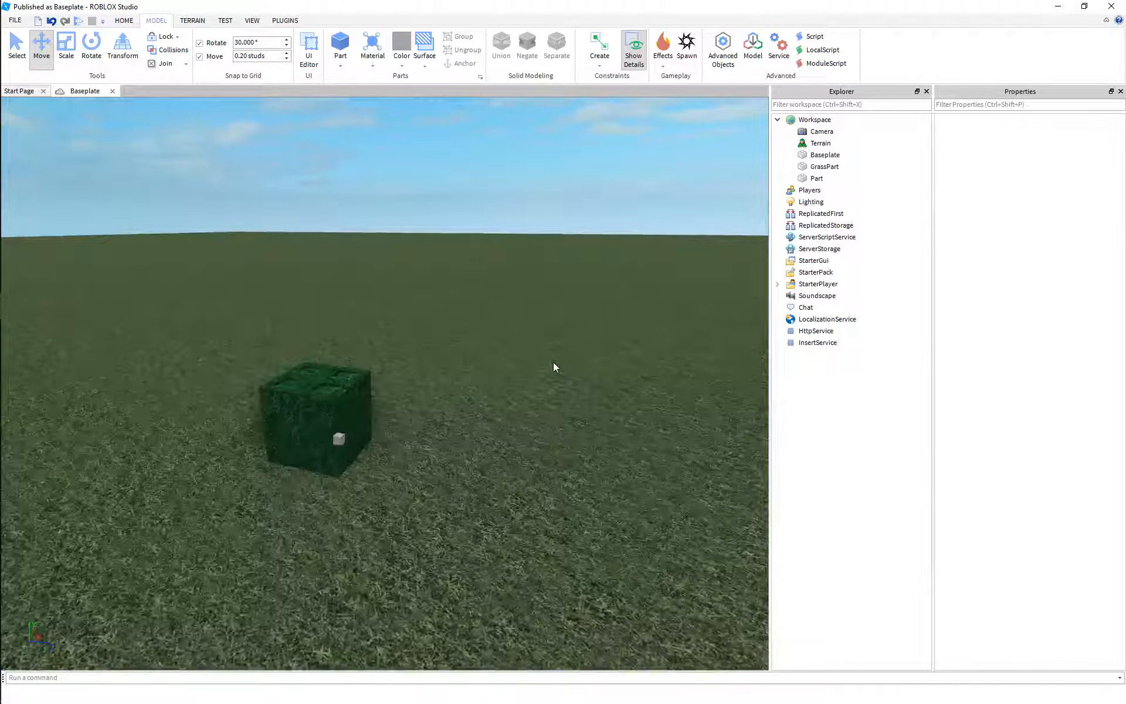